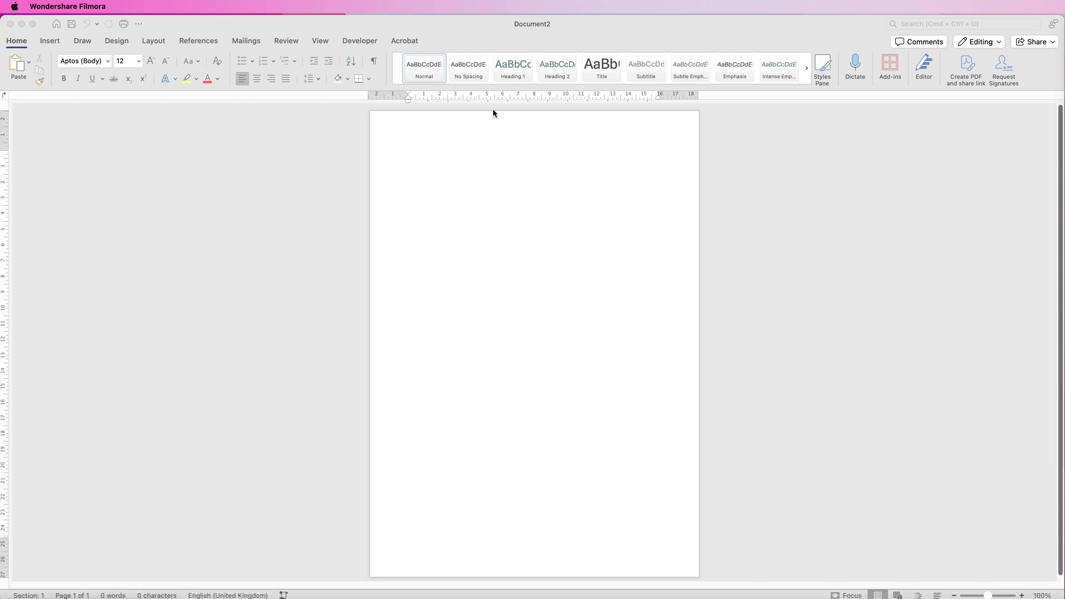
- Set the page colour of the blank document to a light grey theme shade
{"action": "left_click", "coordinate": [156, 41]}
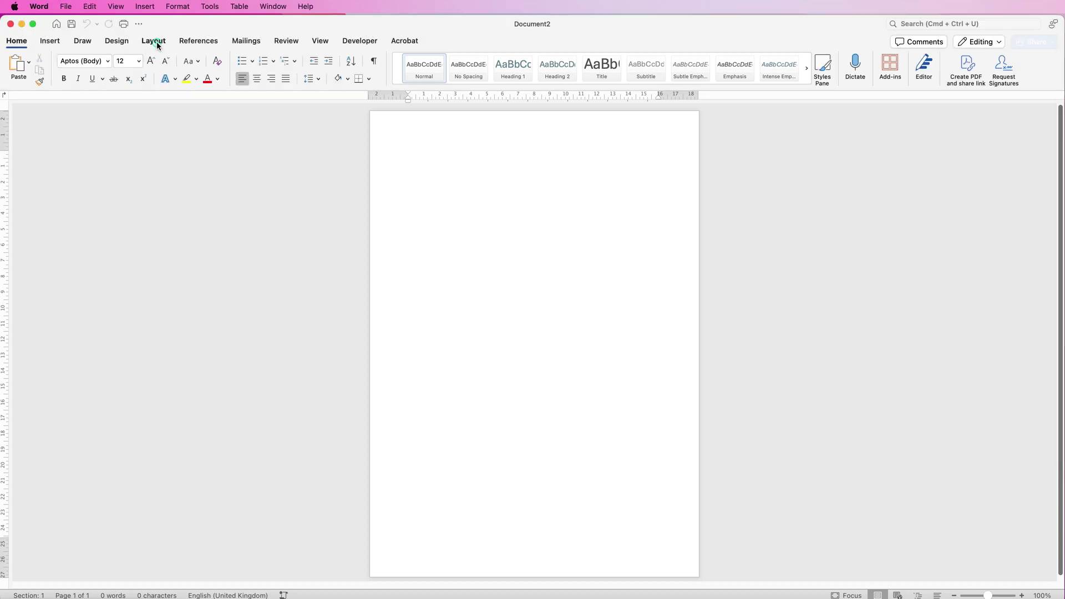
{"action": "left_click", "coordinate": [115, 42]}
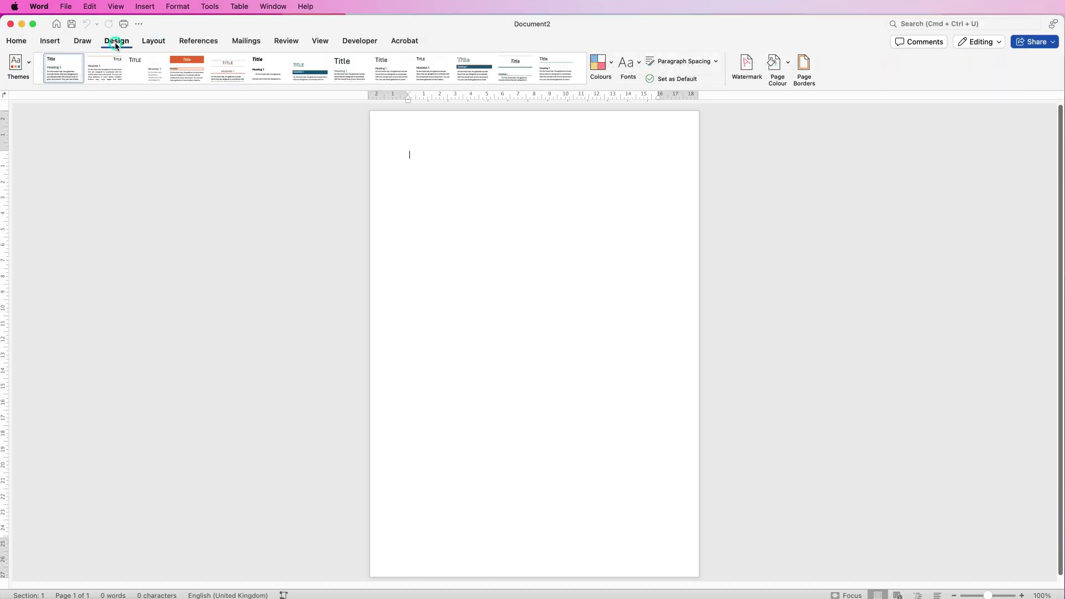
{"action": "left_click", "coordinate": [789, 67]}
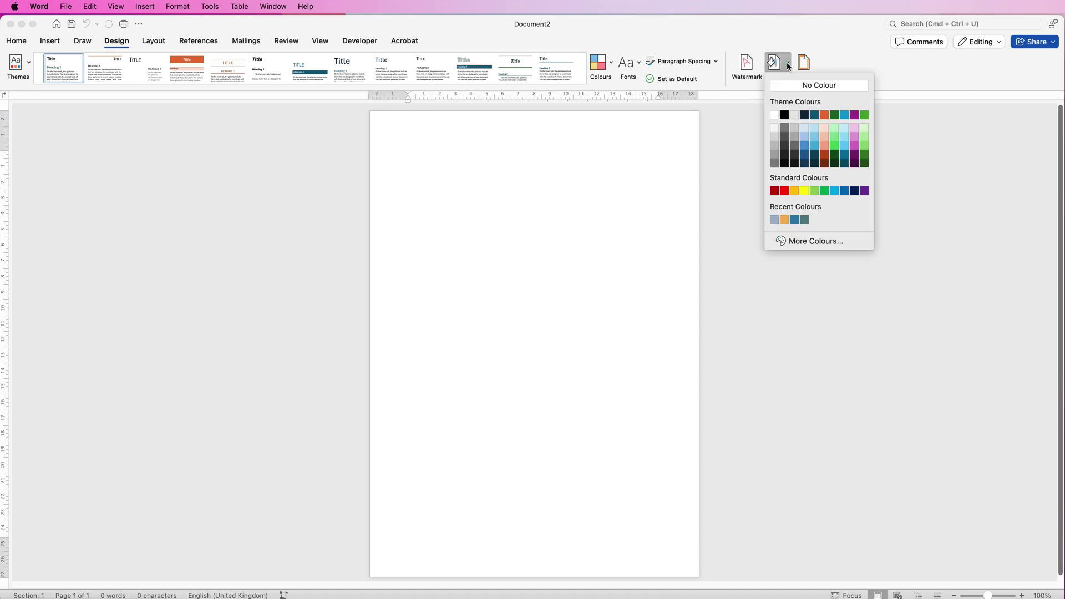
{"action": "left_click", "coordinate": [774, 136]}
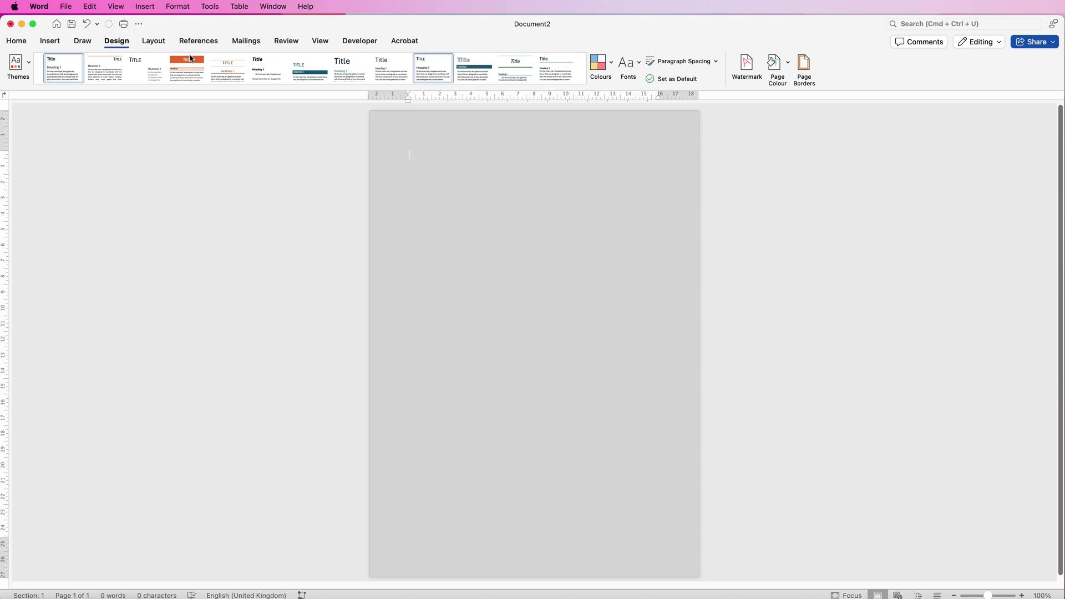
- Insert all eight JPEG pictures from the Animals folder into the document
{"action": "left_click", "coordinate": [51, 42]}
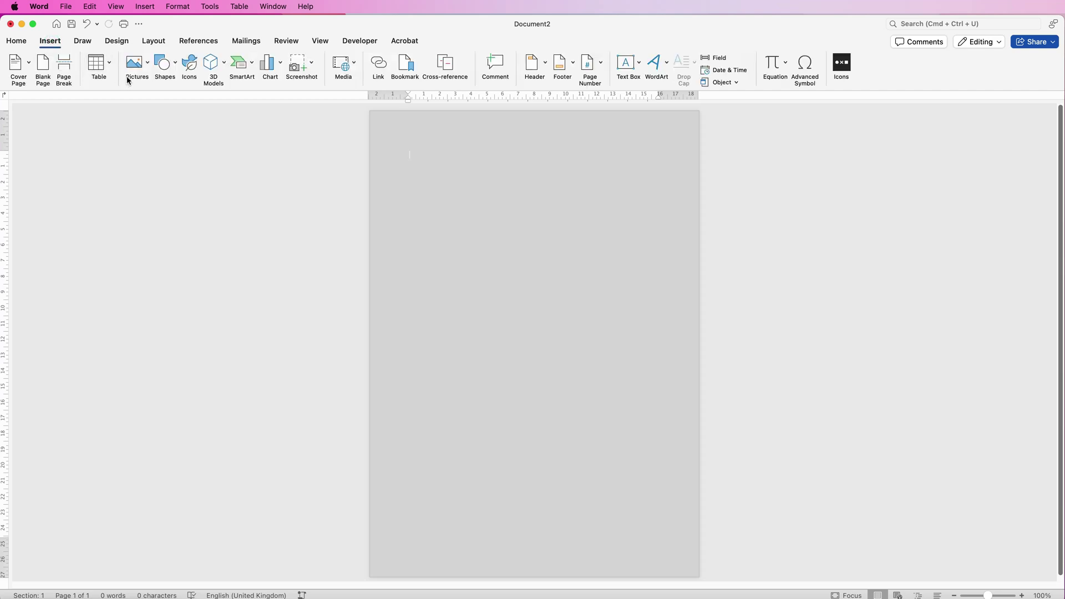
{"action": "left_click", "coordinate": [150, 66]}
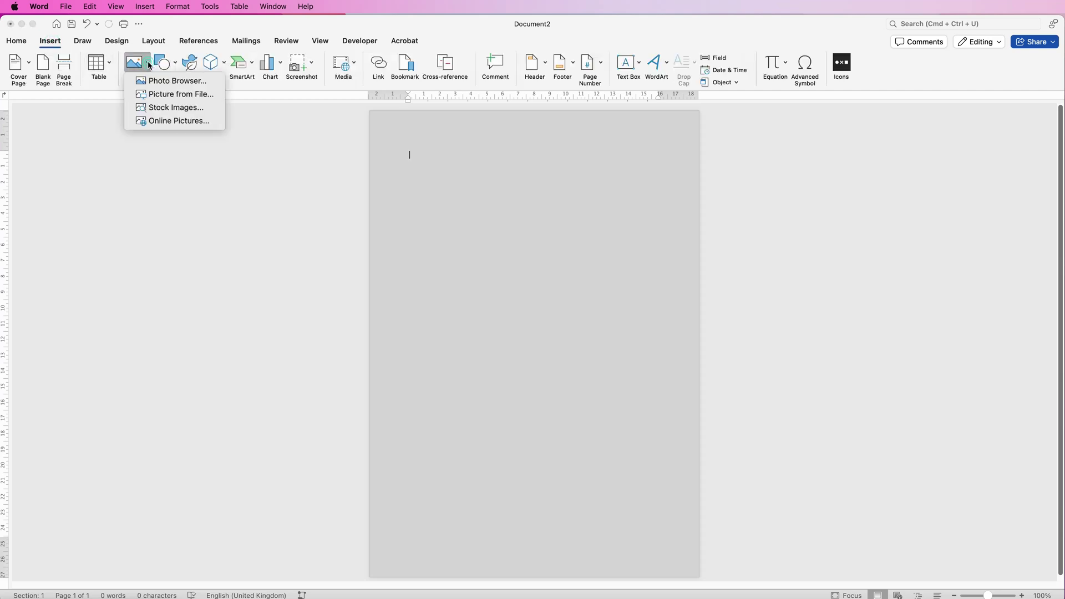
{"action": "left_click", "coordinate": [155, 95]}
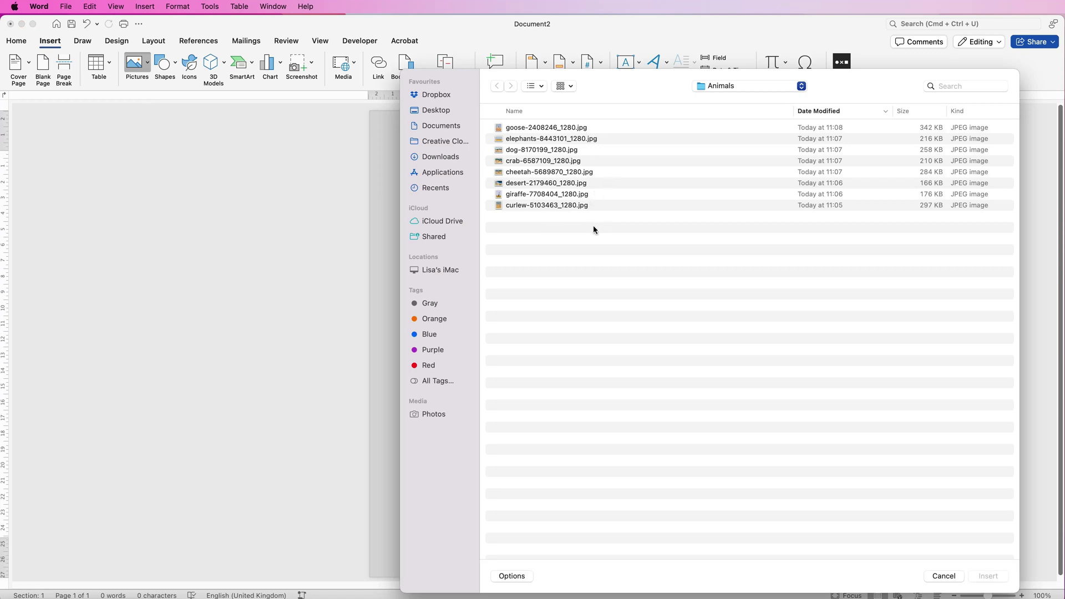
{"action": "left_click_drag", "start_coordinate": [593, 237], "coordinate": [606, 131]}
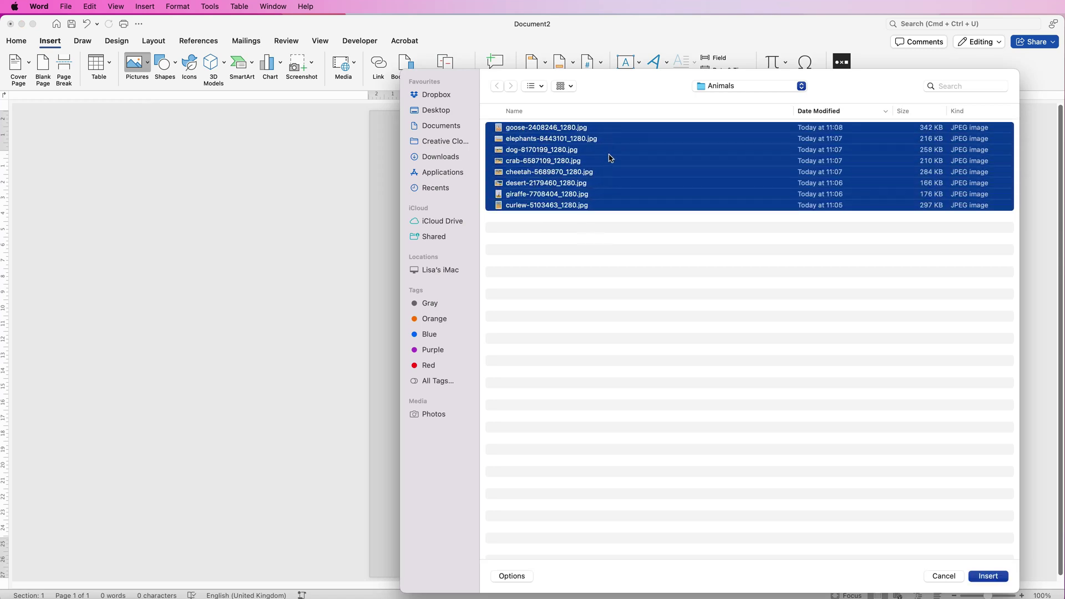
{"action": "left_click", "coordinate": [994, 576]}
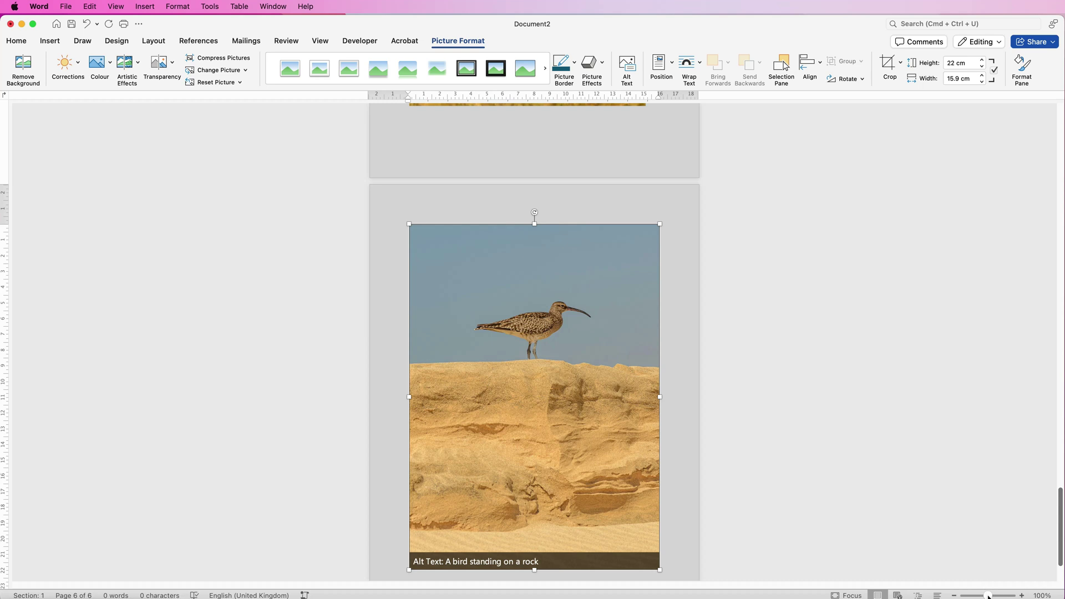
- Set the curlew picture's text wrapping to In Front of Text and shrink it to about 5.5 by 4 cm
{"action": "left_click_drag", "start_coordinate": [989, 597], "coordinate": [976, 597]}
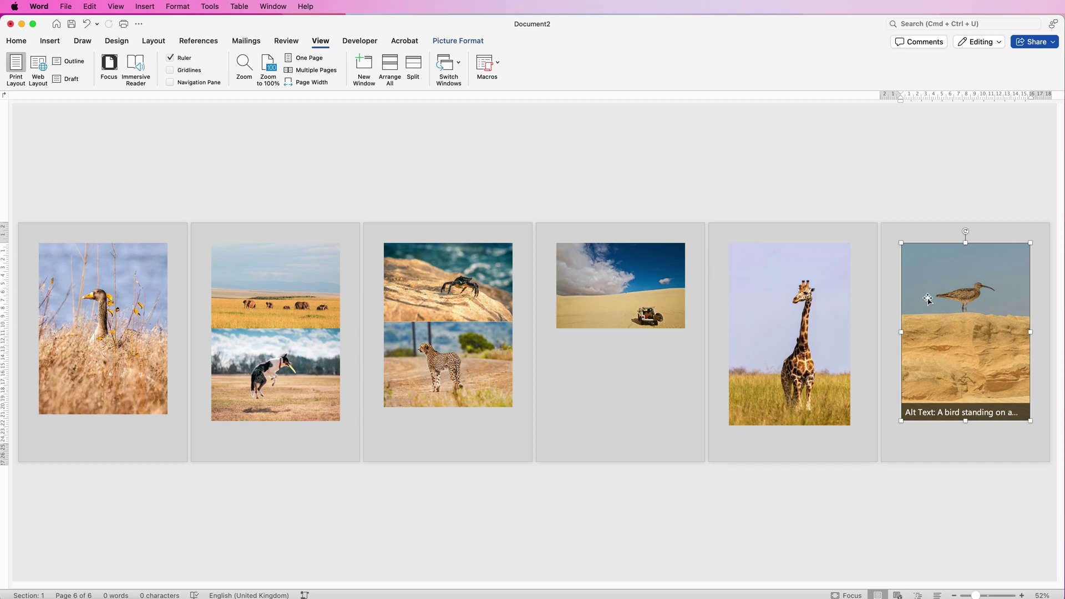
{"action": "left_click", "coordinate": [449, 42]}
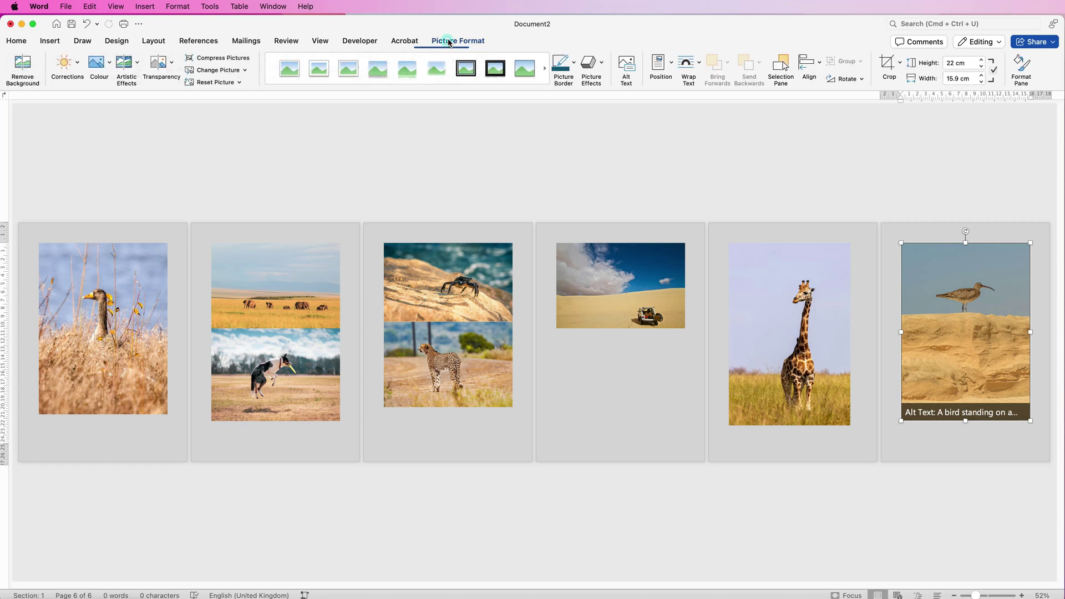
{"action": "left_click", "coordinate": [701, 70]}
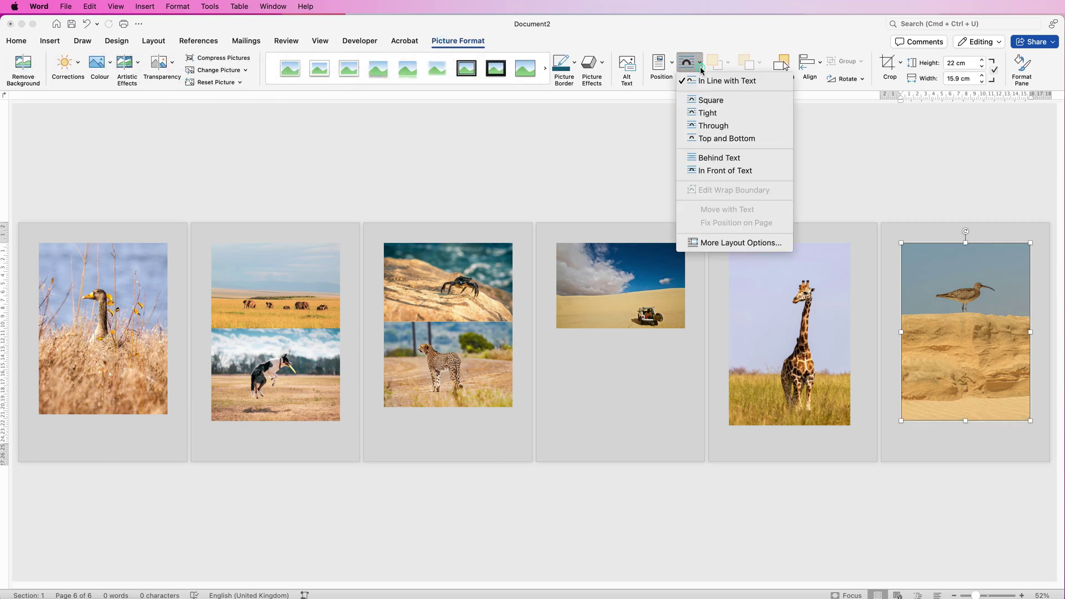
{"action": "left_click", "coordinate": [711, 172]}
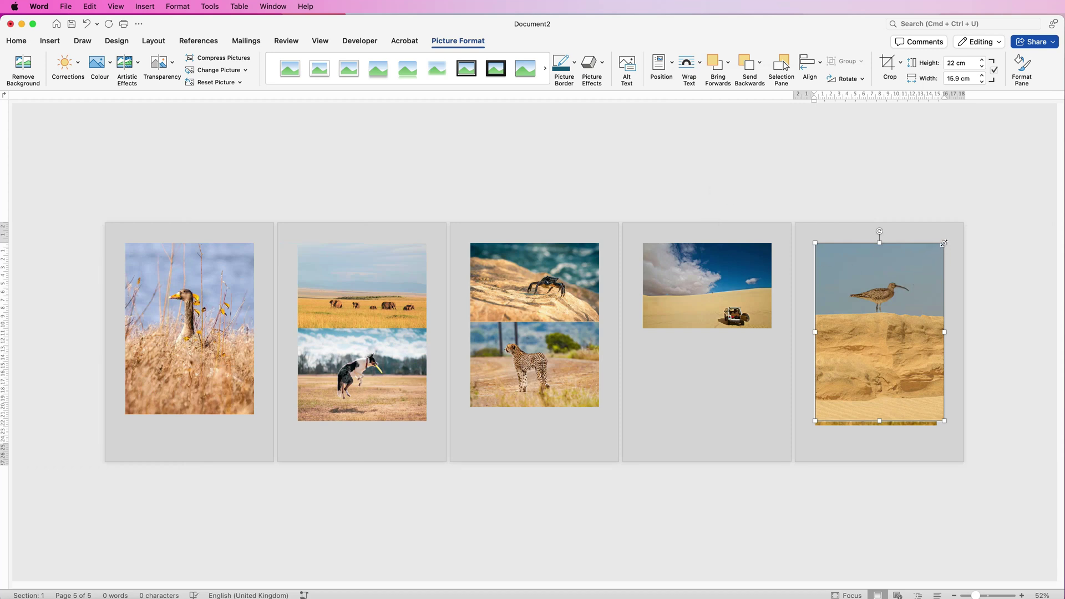
{"action": "left_click_drag", "start_coordinate": [942, 245], "coordinate": [842, 379]}
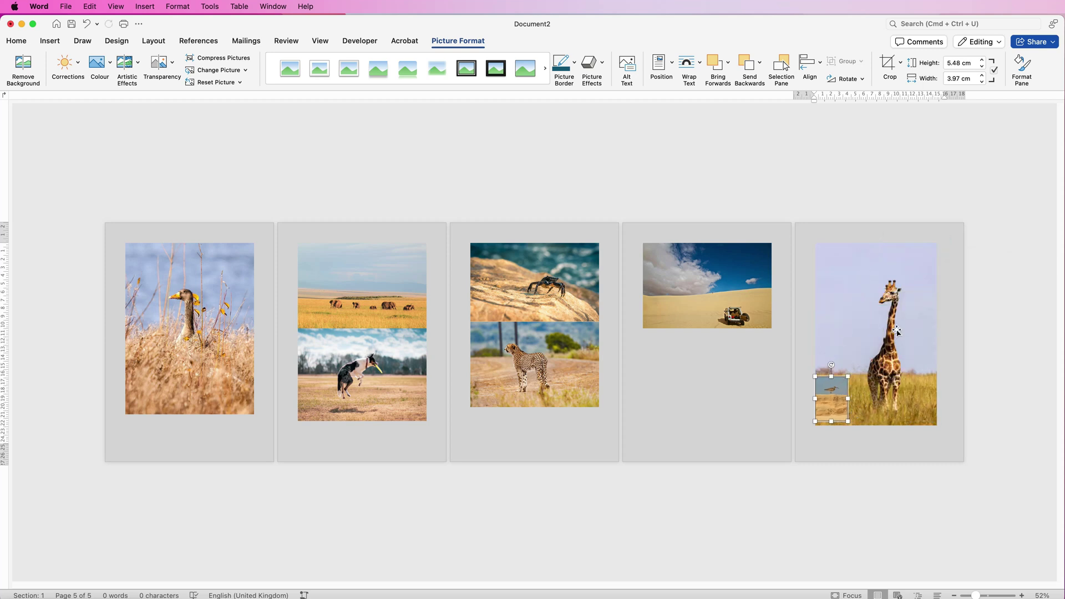
- Set the giraffe picture's text wrapping to In Front of Text and shrink it to about 8.9 by 5.9 cm
{"action": "left_click", "coordinate": [884, 295]}
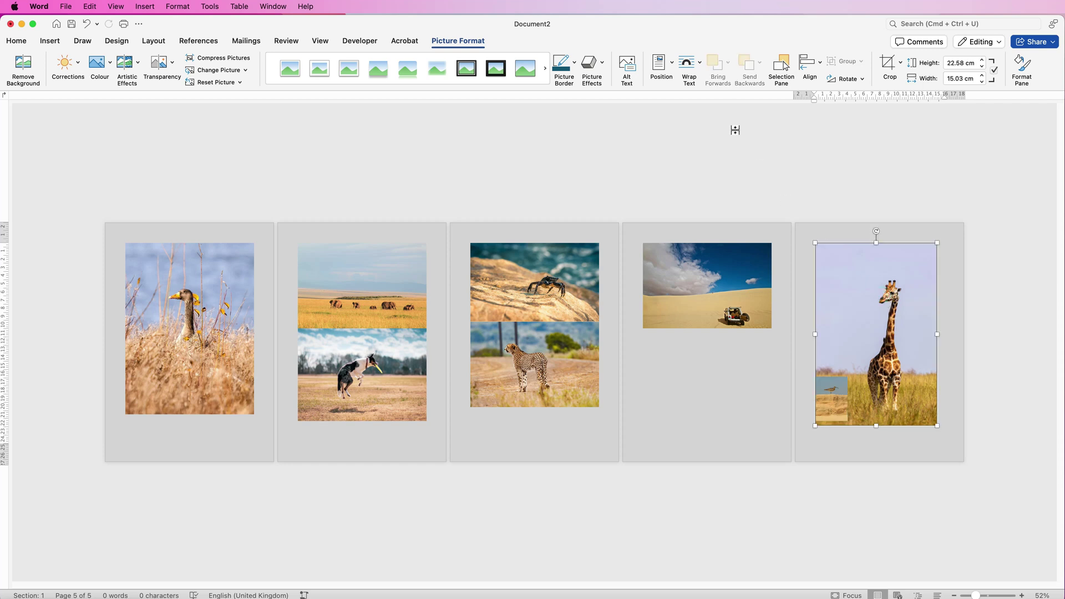
{"action": "left_click", "coordinate": [700, 66]}
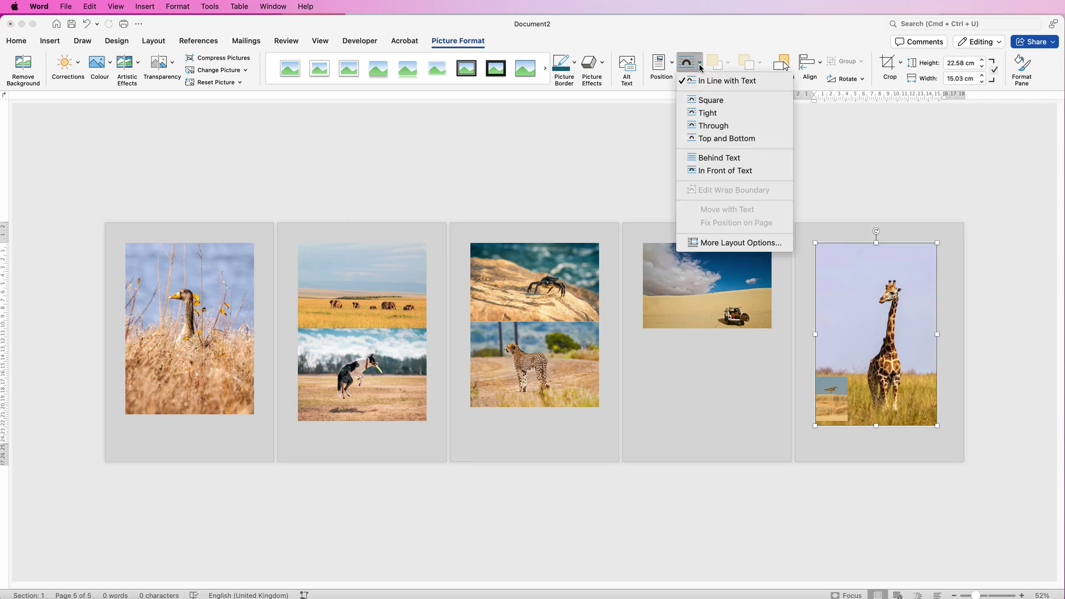
{"action": "left_click", "coordinate": [708, 170]}
{"action": "left_click_drag", "start_coordinate": [855, 251], "coordinate": [802, 383]}
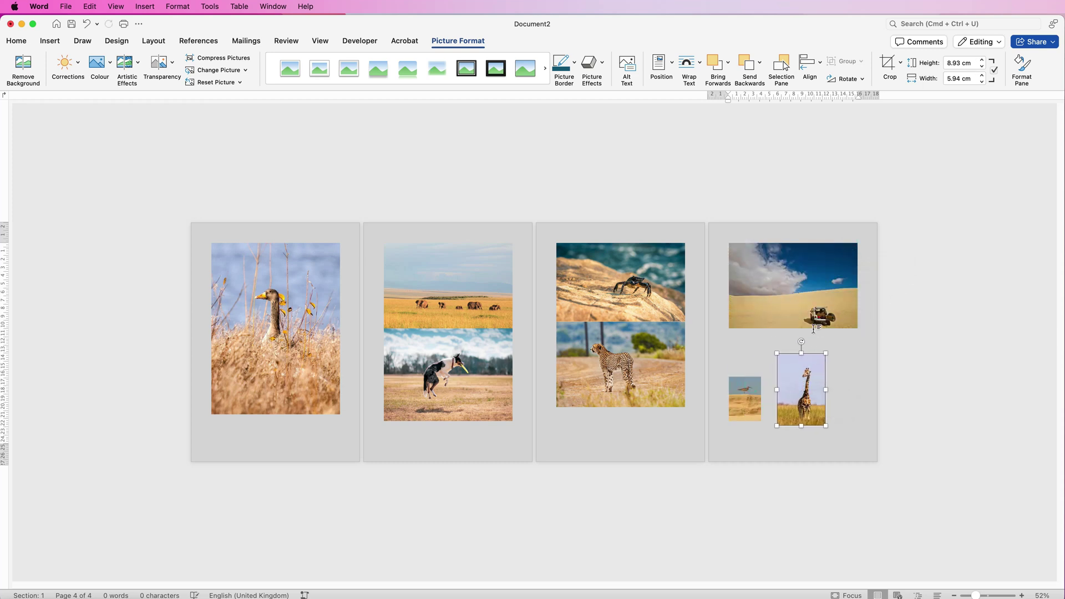
- Set the remaining pictures' text wrapping to In Front of Text and shrink them for use on one page
{"action": "left_click", "coordinate": [799, 280]}
{"action": "left_click", "coordinate": [690, 62]}
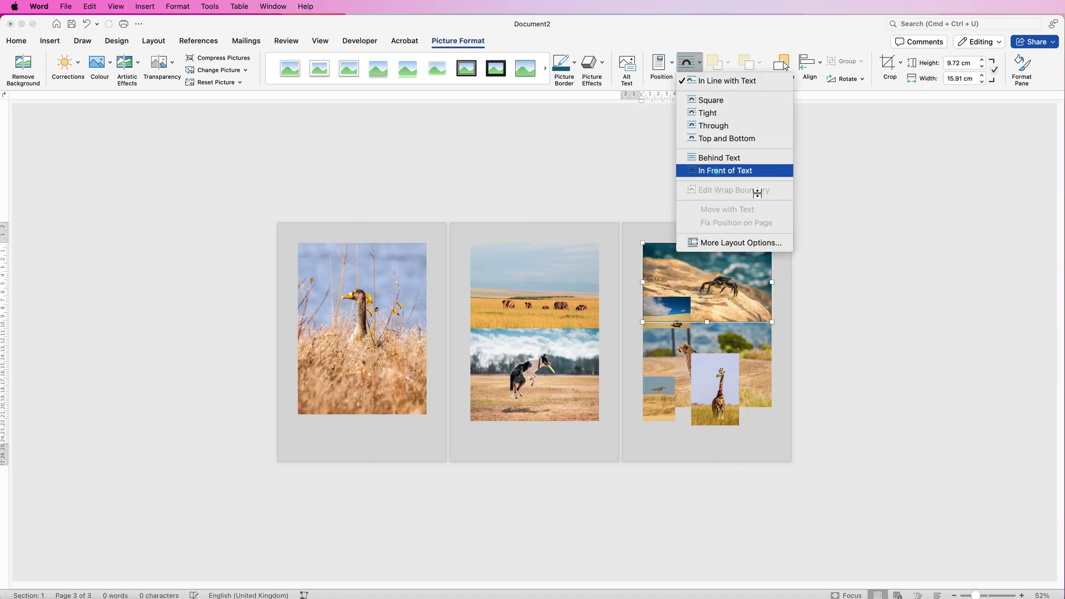
{"action": "left_click", "coordinate": [721, 170]}
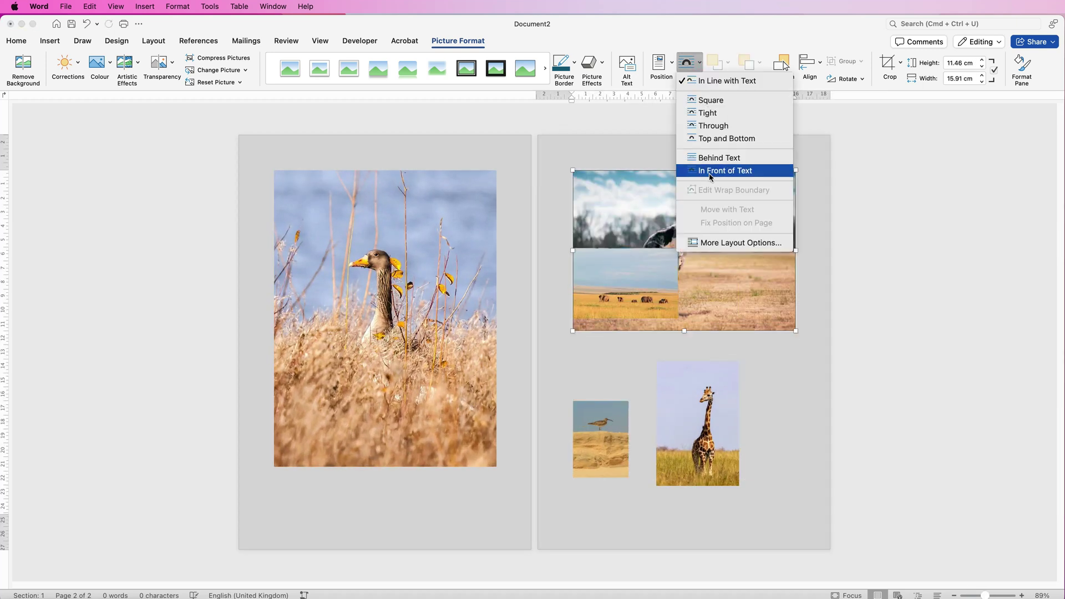
{"action": "left_click", "coordinate": [710, 176]}
- Arrange the pictures in two loose columns, with dog, desert, elephants and giraffe on the page's left and goose, cheetah, crab and curlew on its right
{"action": "left_click_drag", "start_coordinate": [648, 476], "coordinate": [599, 222]}
{"action": "left_click_drag", "start_coordinate": [488, 283], "coordinate": [486, 186]}
{"action": "left_click_drag", "start_coordinate": [484, 283], "coordinate": [611, 333]}
{"action": "left_click_drag", "start_coordinate": [543, 416], "coordinate": [546, 449]}
{"action": "left_click_drag", "start_coordinate": [457, 436], "coordinate": [610, 436]}
{"action": "left_click_drag", "start_coordinate": [530, 447], "coordinate": [439, 451]}
{"action": "left_click_drag", "start_coordinate": [461, 358], "coordinate": [494, 367]}
{"action": "left_click_drag", "start_coordinate": [484, 274], "coordinate": [569, 462]}
{"action": "left_click_drag", "start_coordinate": [516, 375], "coordinate": [496, 365]}
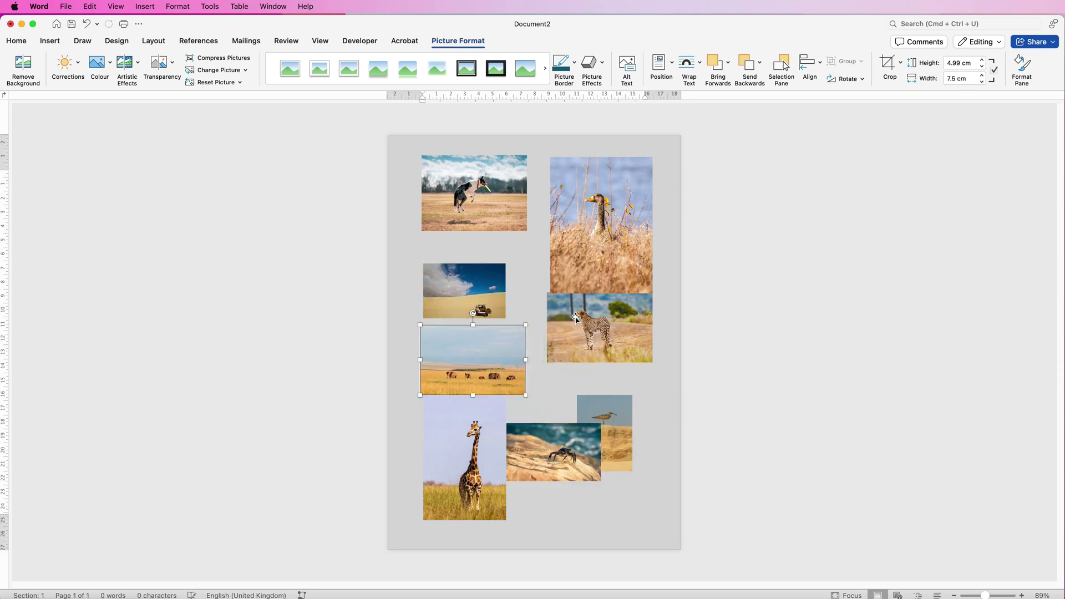
- Reposition the goose picture at the page's upper-right corner and nudge the dog picture at the upper left
{"action": "left_click_drag", "start_coordinate": [604, 240], "coordinate": [555, 510]}
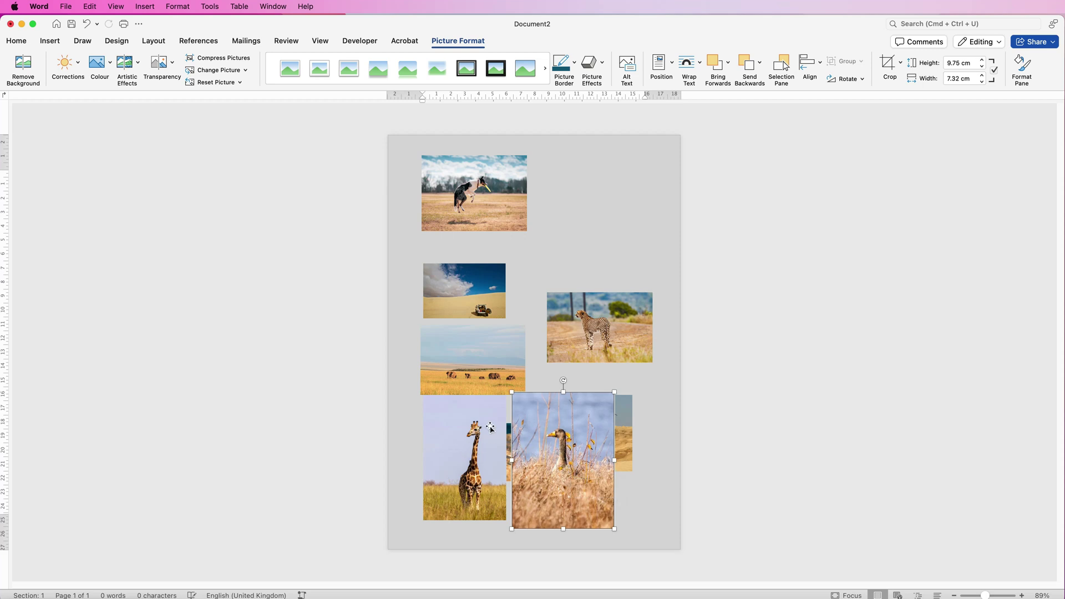
{"action": "left_click_drag", "start_coordinate": [562, 470], "coordinate": [608, 232]}
{"action": "mouse_move", "coordinate": [481, 206]}
{"action": "left_mouse_down"}
{"action": "mouse_move", "coordinate": [498, 348]}
{"action": "mouse_move", "coordinate": [513, 358]}
{"action": "mouse_move", "coordinate": [492, 472]}
{"action": "mouse_move", "coordinate": [499, 197]}
{"action": "mouse_move", "coordinate": [488, 190]}
{"action": "left_mouse_up"}
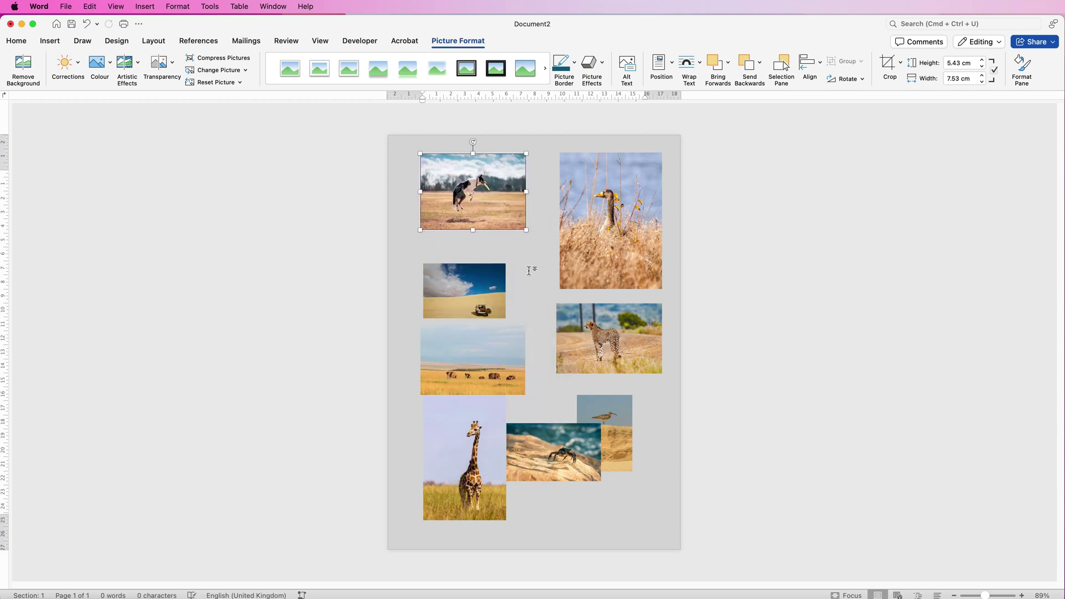
- Move the curlew between the dog and goose, the giraffe to the page's lower right, and the desert, elephants and crab down the left side
{"action": "left_click_drag", "start_coordinate": [614, 420], "coordinate": [469, 246]}
{"action": "mouse_move", "coordinate": [462, 459]}
{"action": "left_mouse_down"}
{"action": "mouse_move", "coordinate": [614, 454]}
{"action": "mouse_move", "coordinate": [481, 467]}
{"action": "left_mouse_up"}
{"action": "left_click_drag", "start_coordinate": [483, 374], "coordinate": [481, 406]}
{"action": "left_click_drag", "start_coordinate": [470, 254], "coordinate": [531, 255]}
{"action": "left_click_drag", "start_coordinate": [472, 296], "coordinate": [467, 328]}
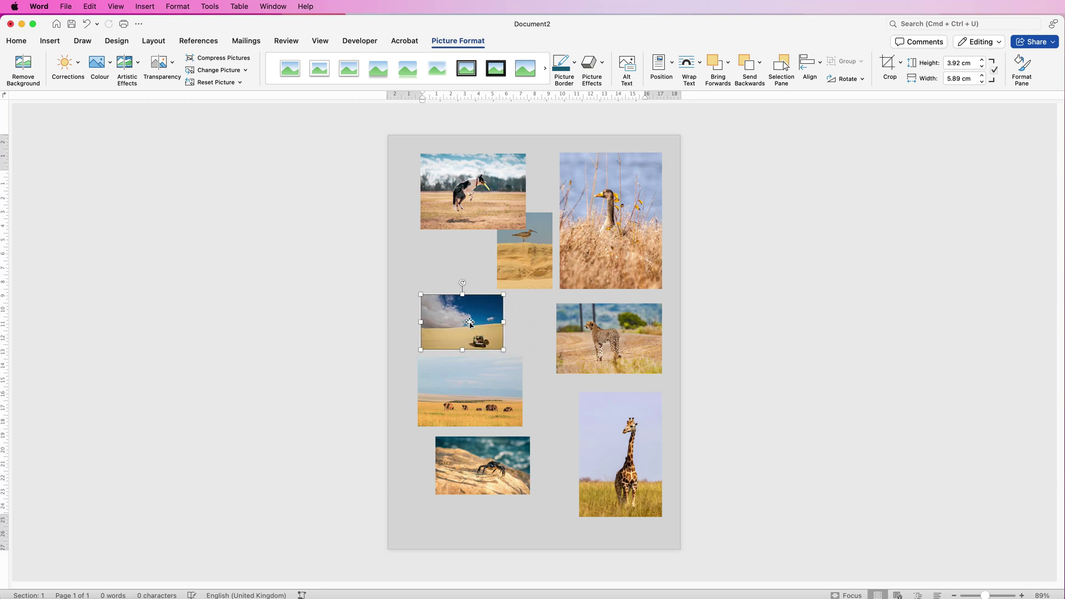
- Swap the cheetah picture to the page's left side and the desert picture to its right side
{"action": "left_click_drag", "start_coordinate": [467, 325], "coordinate": [517, 332]}
{"action": "left_click_drag", "start_coordinate": [615, 342], "coordinate": [424, 314]}
{"action": "left_click_drag", "start_coordinate": [528, 336], "coordinate": [615, 334]}
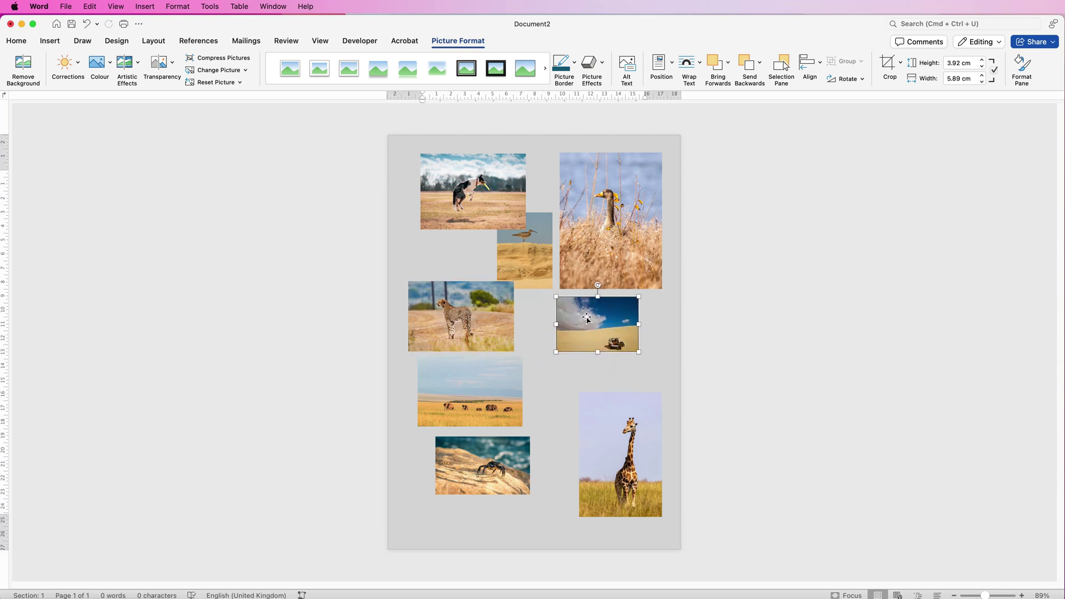
- Stack cheetah, crab and elephants below the goose, and place the giraffe at the page's lower left, enlarged to about 11.9 by 7.9 cm
{"action": "left_click_drag", "start_coordinate": [466, 326], "coordinate": [621, 339]}
{"action": "left_click_drag", "start_coordinate": [645, 476], "coordinate": [485, 447]}
{"action": "left_click_drag", "start_coordinate": [502, 364], "coordinate": [516, 343]}
{"action": "left_click_drag", "start_coordinate": [418, 488], "coordinate": [411, 510]}
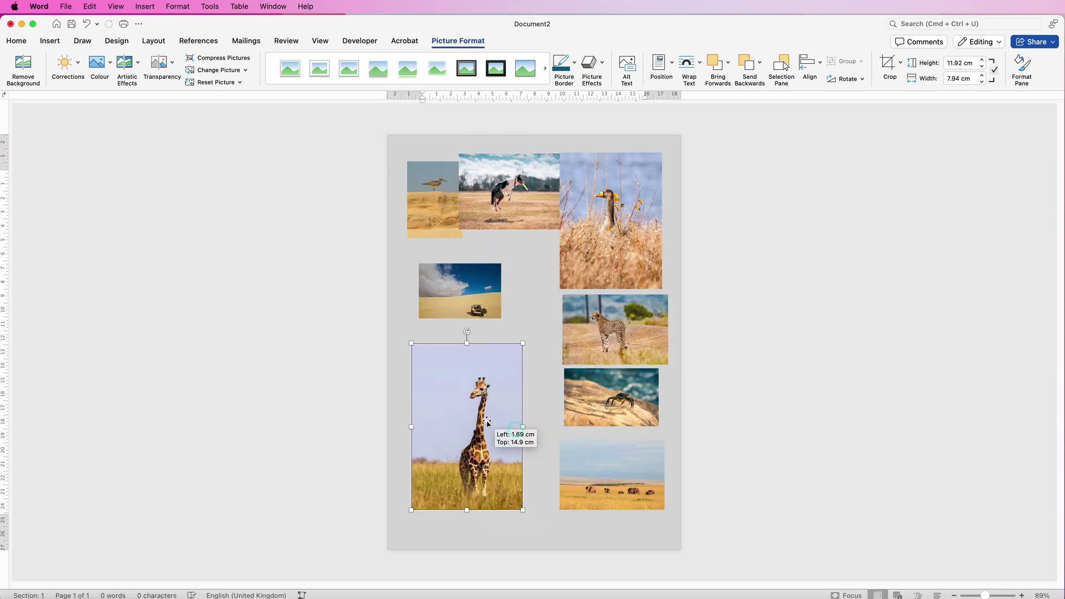
{"action": "left_click_drag", "start_coordinate": [609, 469], "coordinate": [604, 469]}
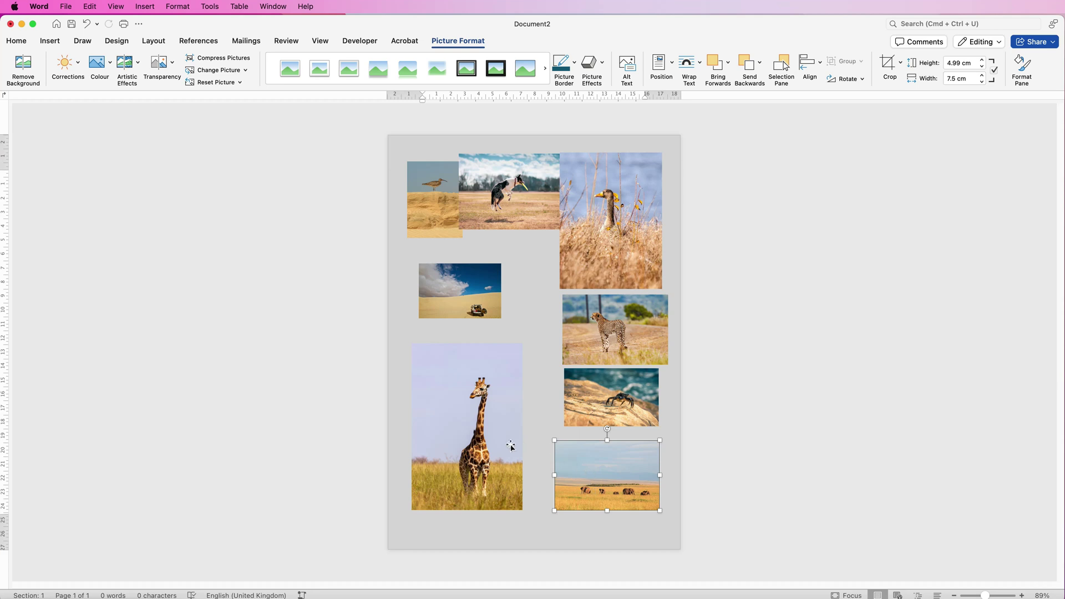
- Select all eight pictures together directly on the page
{"action": "left_click", "coordinate": [489, 427], "text": "shift"}
{"action": "left_click", "coordinate": [589, 394], "text": "shift"}
{"action": "left_click", "coordinate": [598, 337], "text": "shift"}
{"action": "left_click", "coordinate": [605, 269], "text": "shift"}
{"action": "left_click", "coordinate": [482, 205], "text": "shift"}
{"action": "left_click", "coordinate": [449, 211], "text": "shift"}
{"action": "left_click", "coordinate": [457, 295], "text": "shift"}
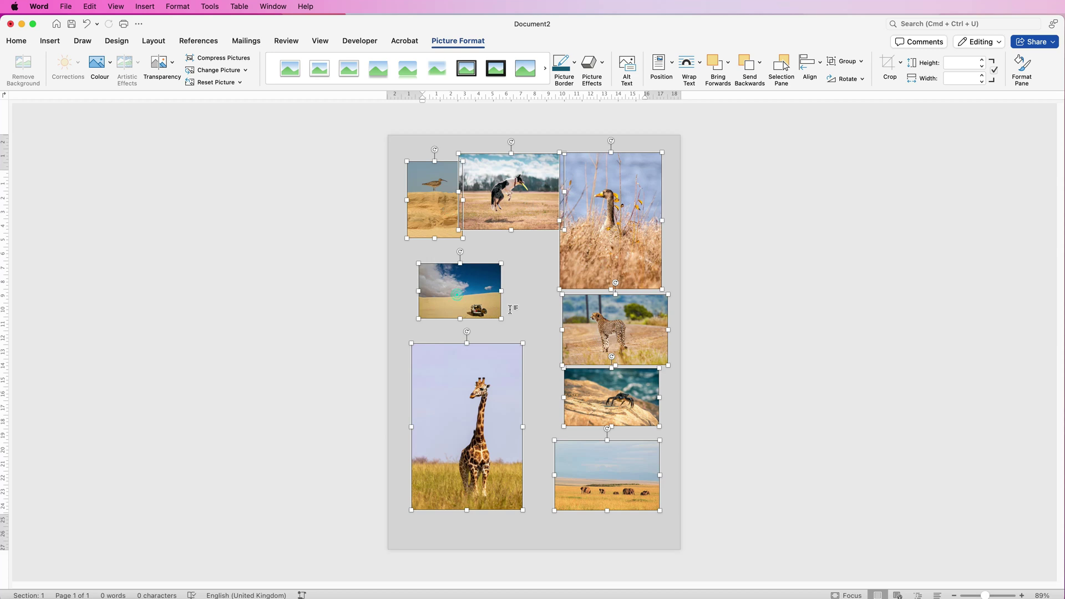
- Use the Selection Pane to select Picture 1 through Picture 8, leaving out Rectangle 2
{"action": "left_click", "coordinate": [783, 67]}
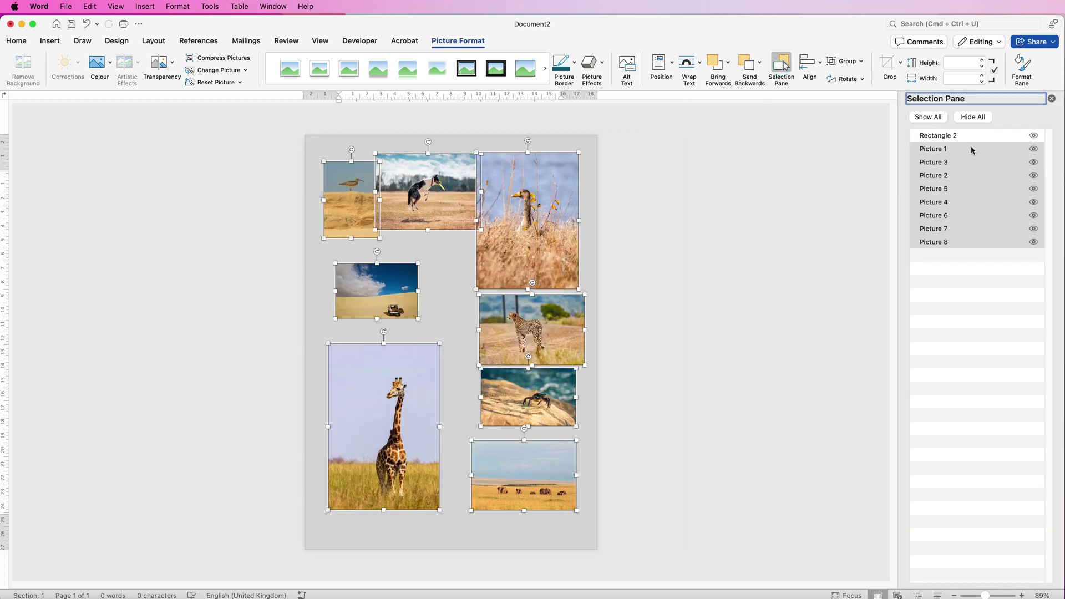
{"action": "left_click", "coordinate": [954, 270]}
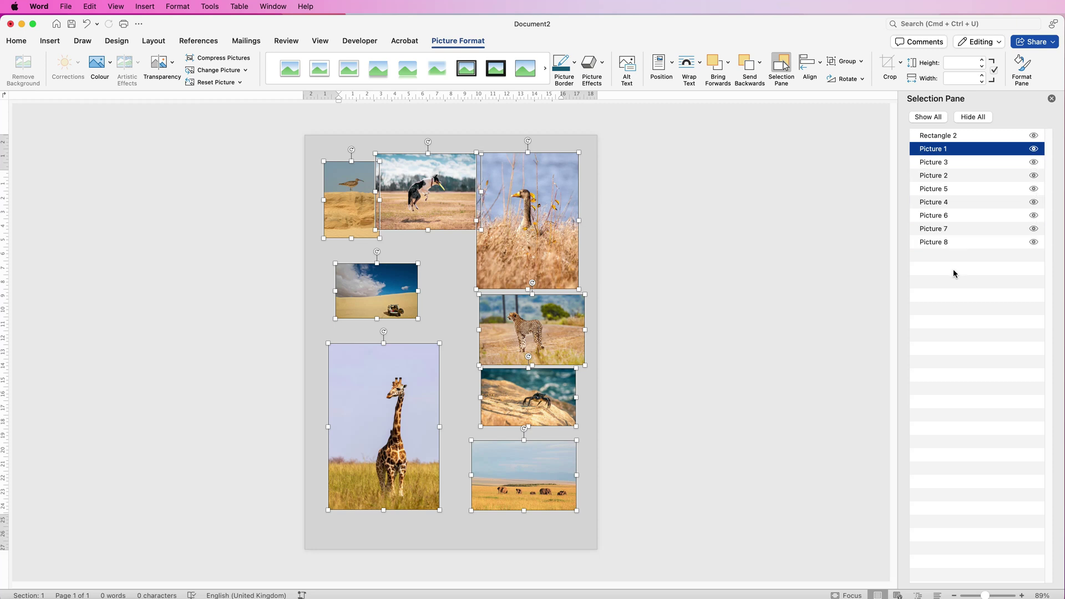
{"action": "left_click", "coordinate": [957, 148]}
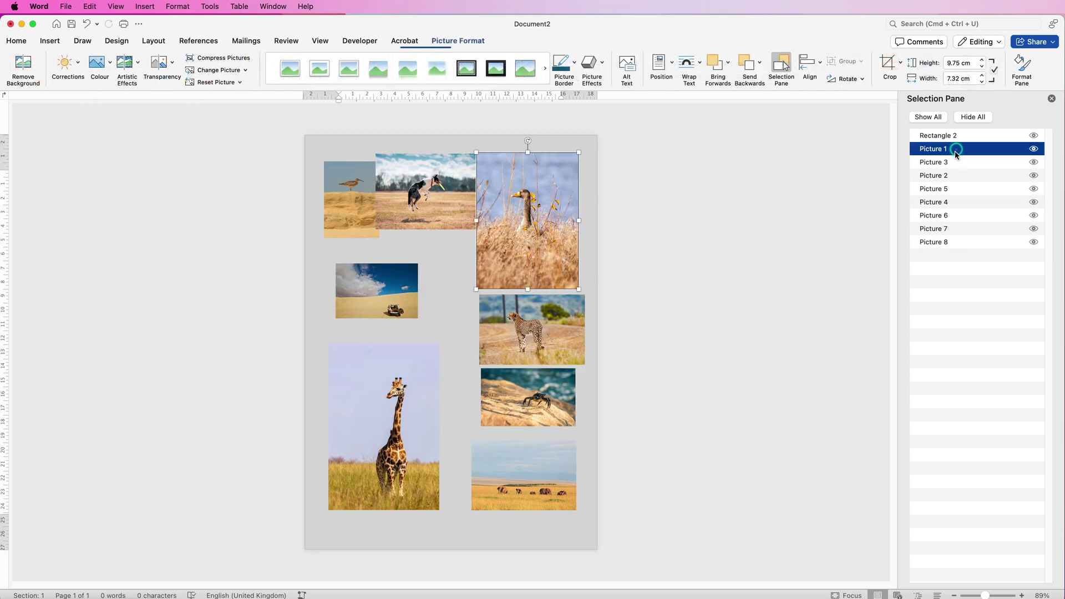
{"action": "left_click", "coordinate": [958, 243], "text": "shift"}
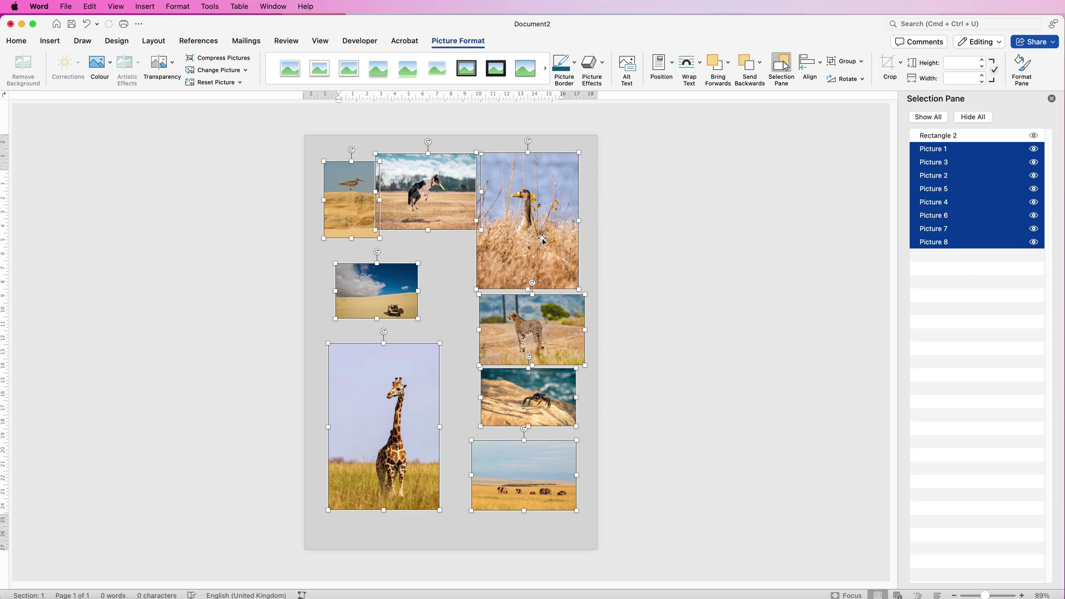
- Give all the selected pictures a solid outline through the picture formatting options
{"action": "left_click", "coordinate": [1022, 66]}
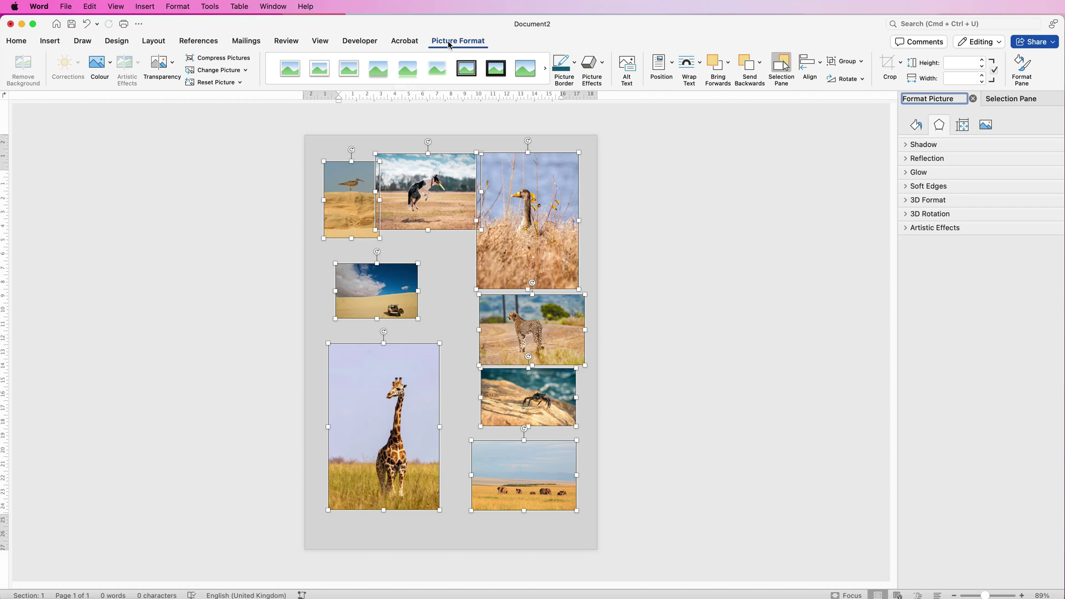
{"action": "left_click", "coordinate": [917, 127]}
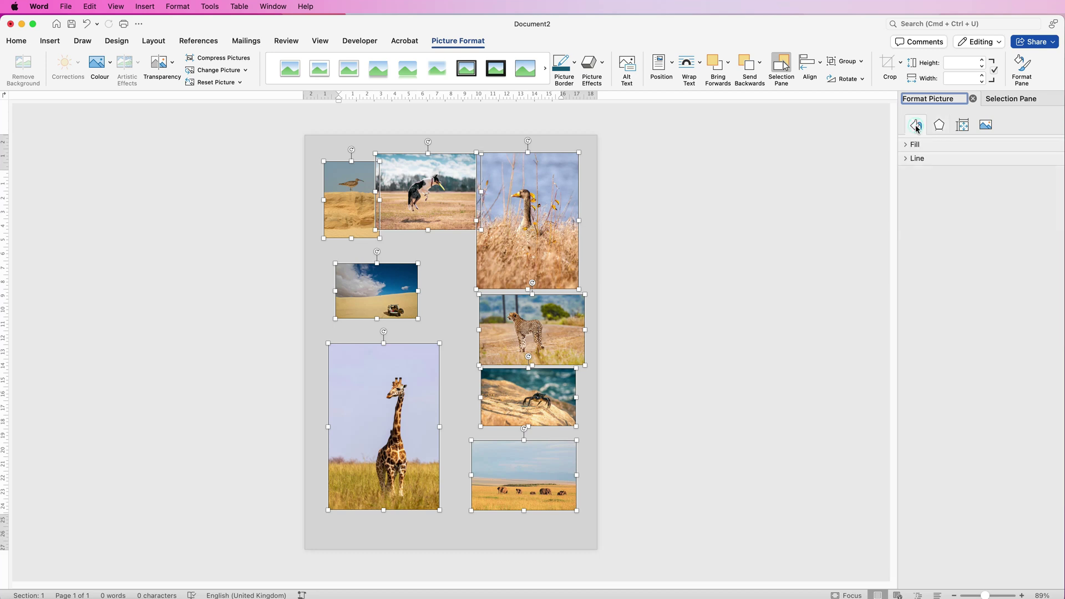
{"action": "left_click", "coordinate": [906, 159]}
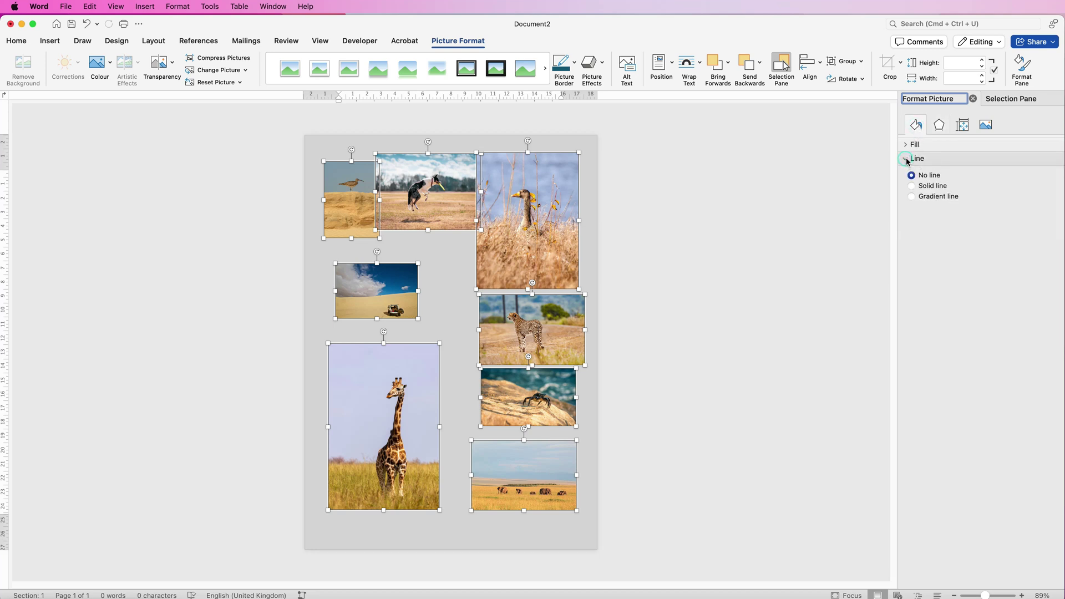
{"action": "left_click", "coordinate": [912, 187]}
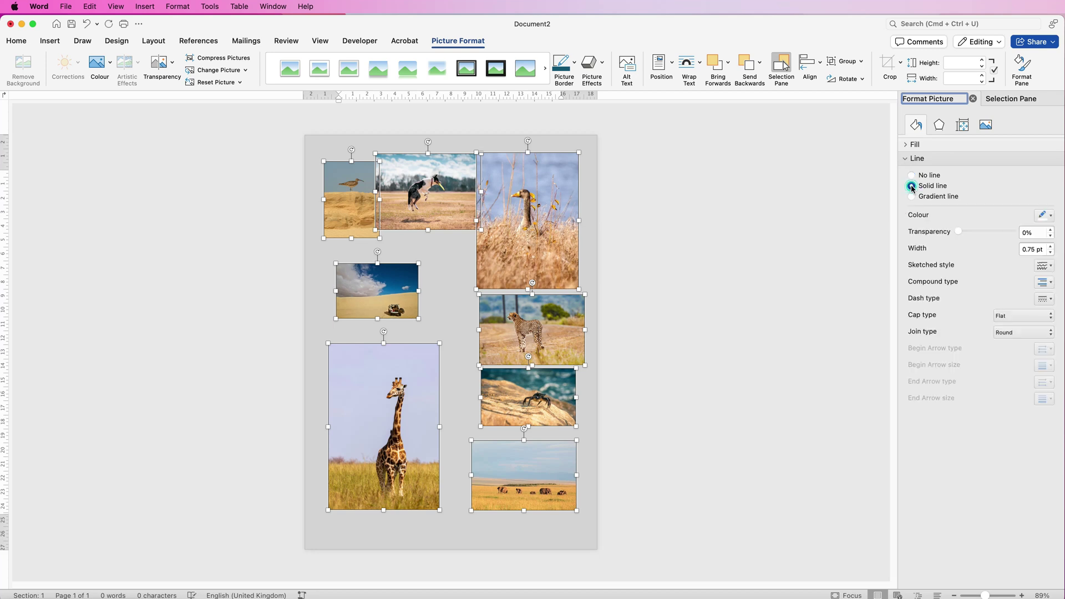
- Make the outline of the selected pictures white and 10 pt wide, with the Miter join type
{"action": "left_click", "coordinate": [1052, 219]}
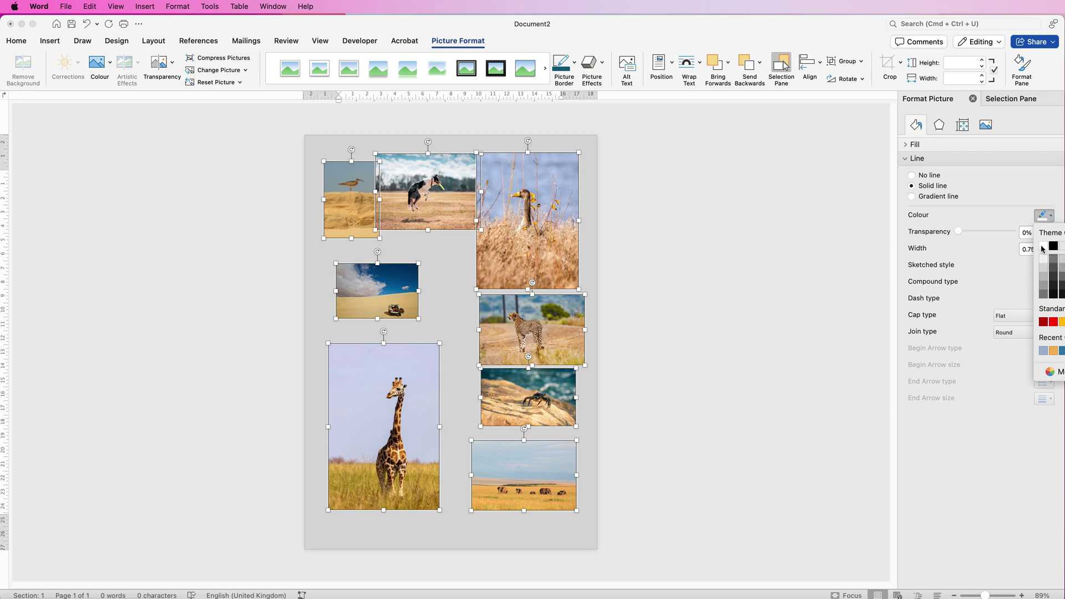
{"action": "left_click", "coordinate": [1043, 248]}
{"action": "left_click", "coordinate": [1028, 250]}
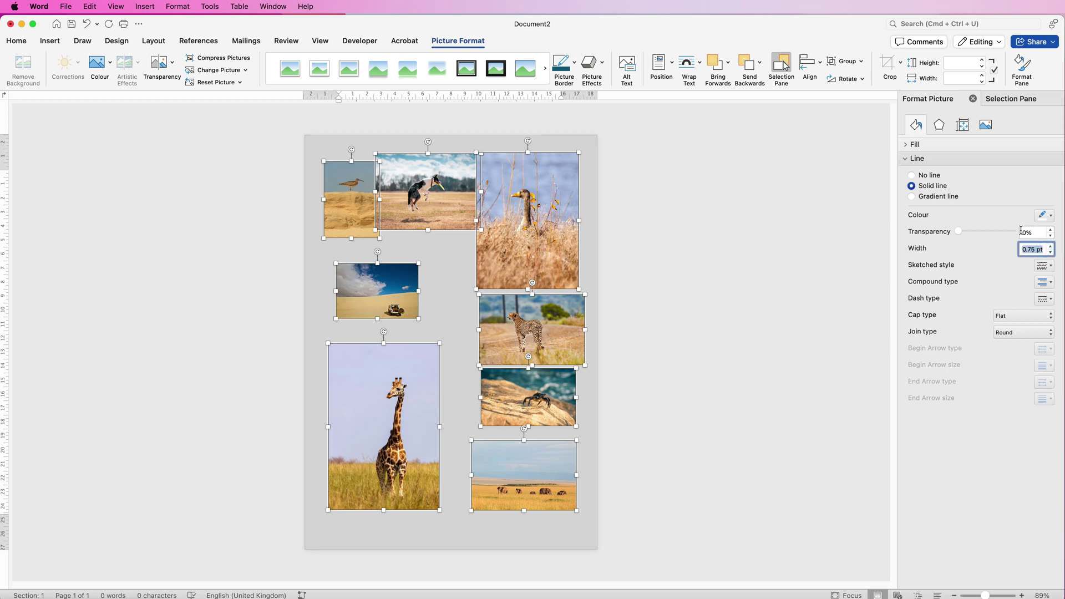
{"action": "type", "text": "10"}
{"action": "key", "text": "Return"}
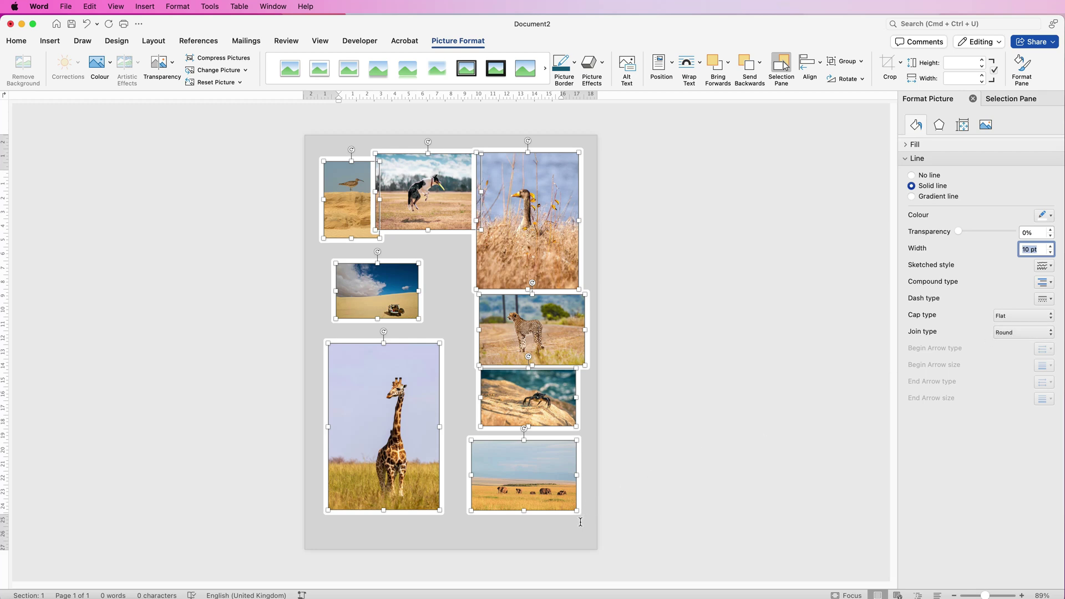
{"action": "left_click", "coordinate": [1004, 332]}
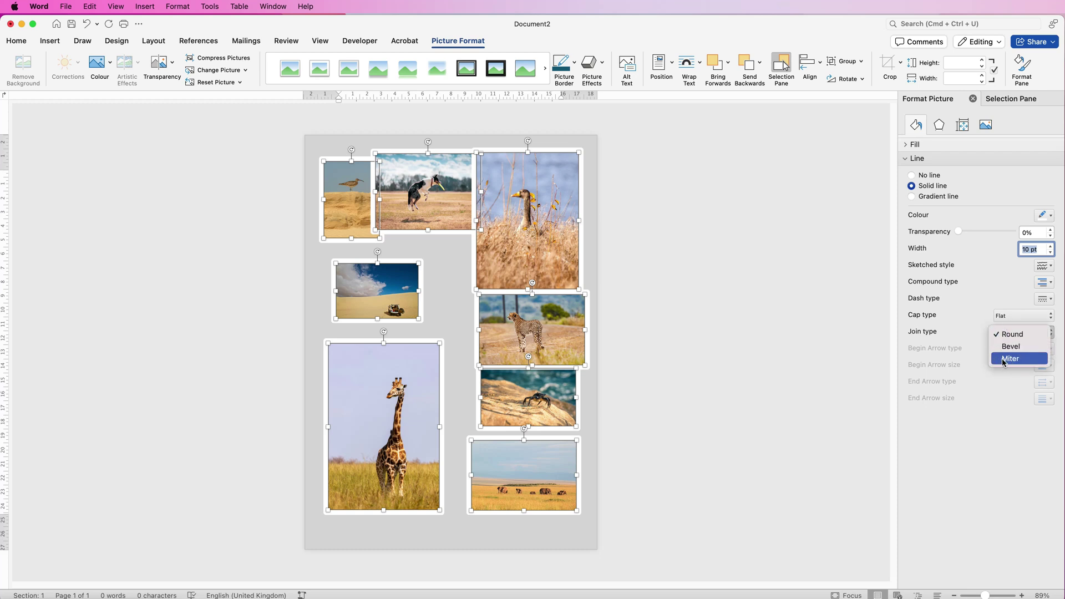
{"action": "left_click", "coordinate": [1007, 359]}
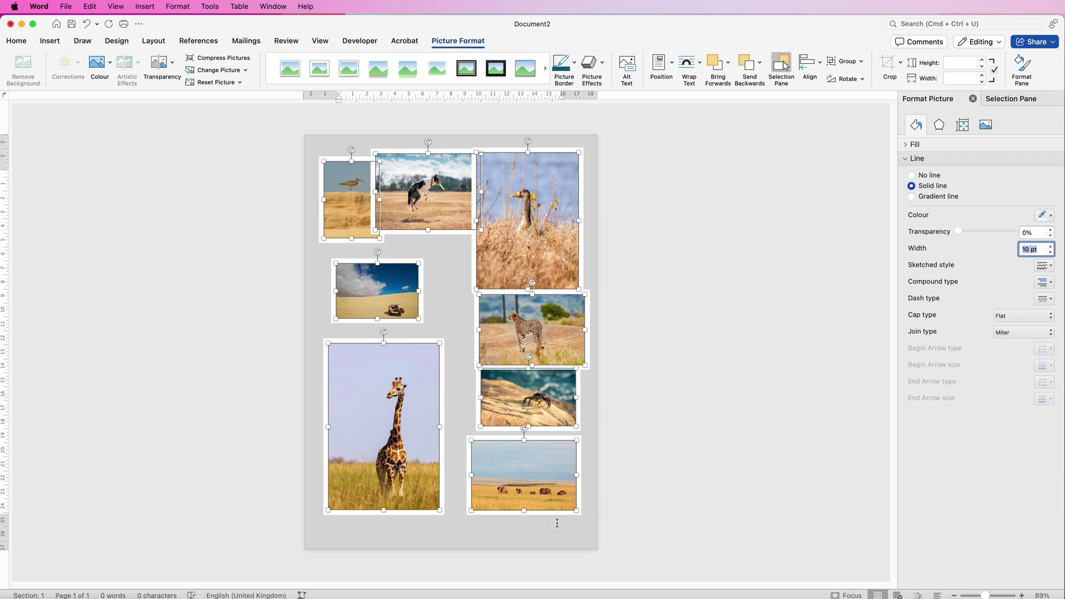
- Give the selected pictures the first outer shadow preset with the blur raised to about 12 pt, and deselect them
{"action": "left_click", "coordinate": [939, 125]}
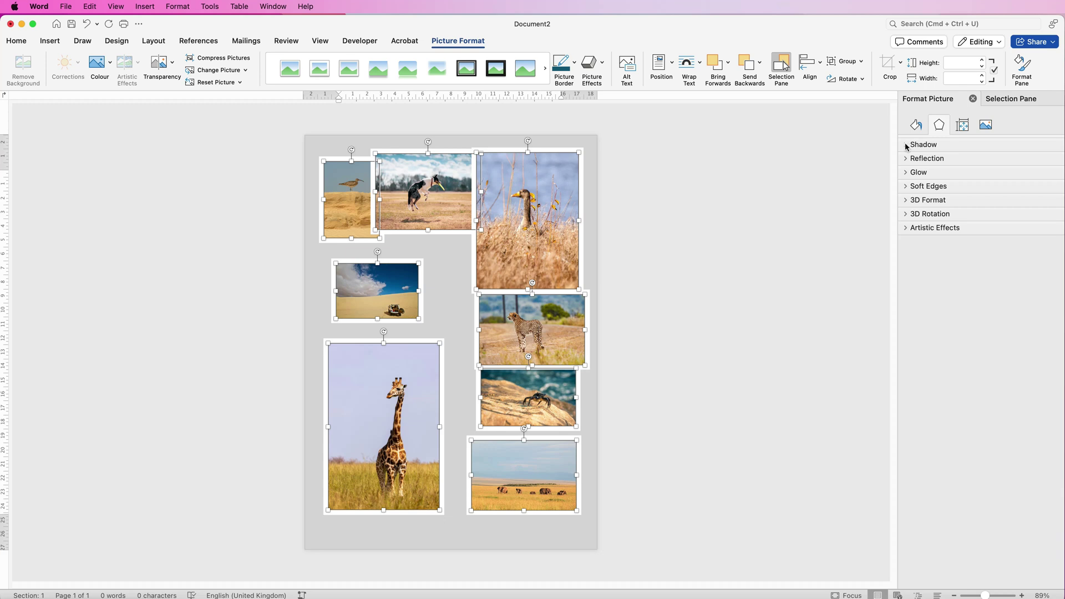
{"action": "left_click", "coordinate": [908, 146]}
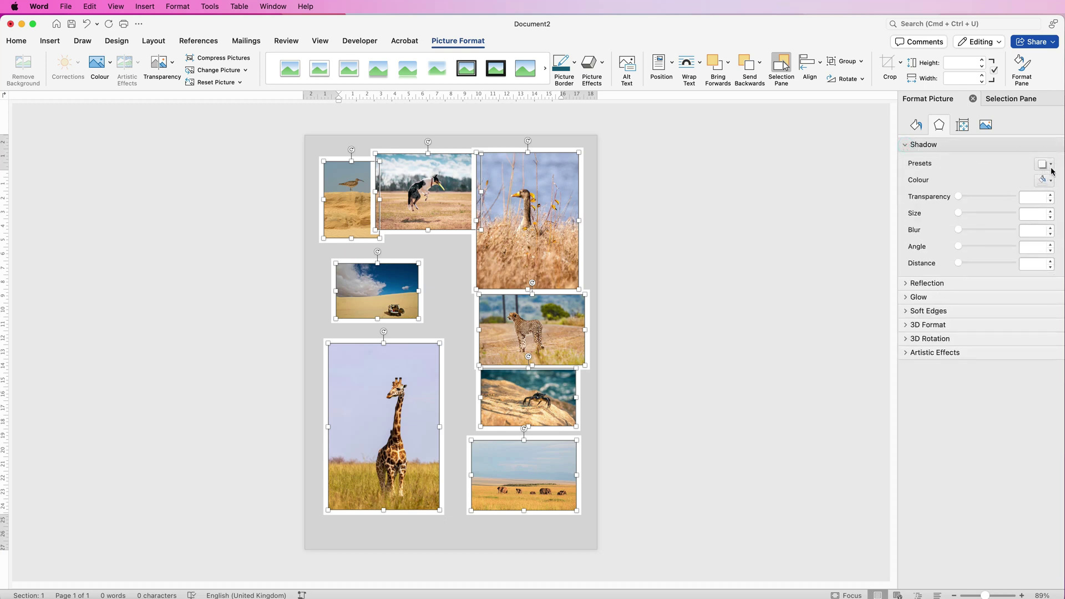
{"action": "left_click", "coordinate": [1051, 165]}
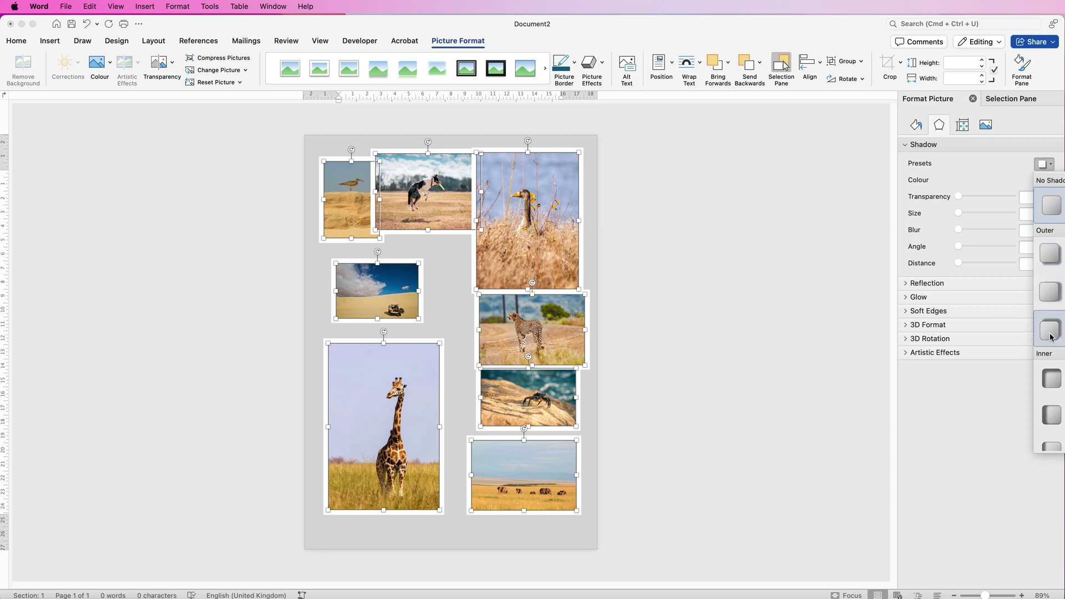
{"action": "left_click", "coordinate": [1050, 257]}
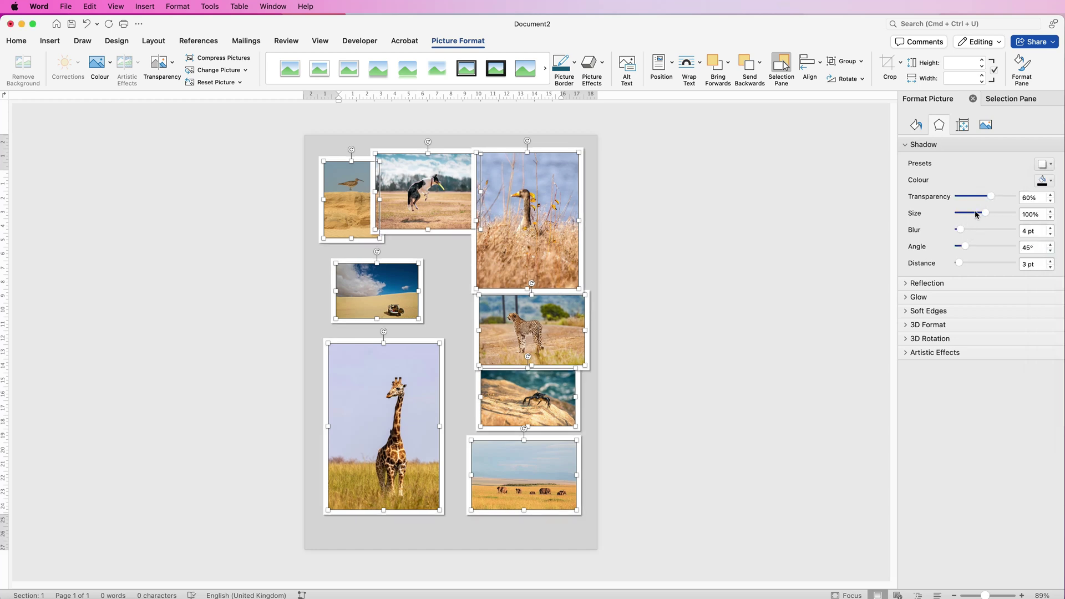
{"action": "mouse_move", "coordinate": [961, 232]}
{"action": "left_mouse_down"}
{"action": "mouse_move", "coordinate": [978, 232]}
{"action": "mouse_move", "coordinate": [966, 231]}
{"action": "left_mouse_up"}
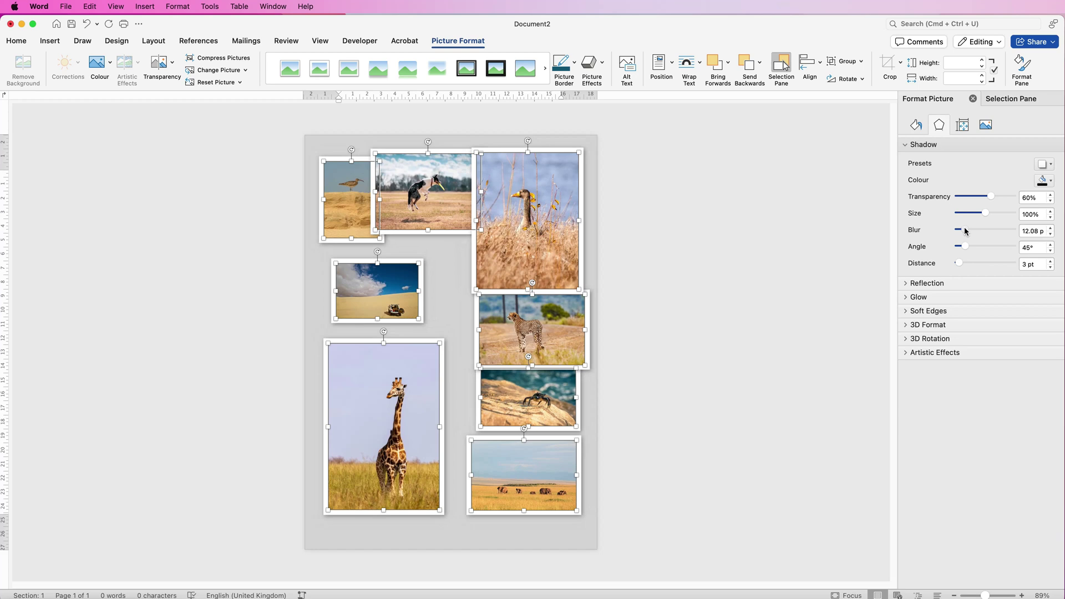
{"action": "left_click", "coordinate": [450, 531]}
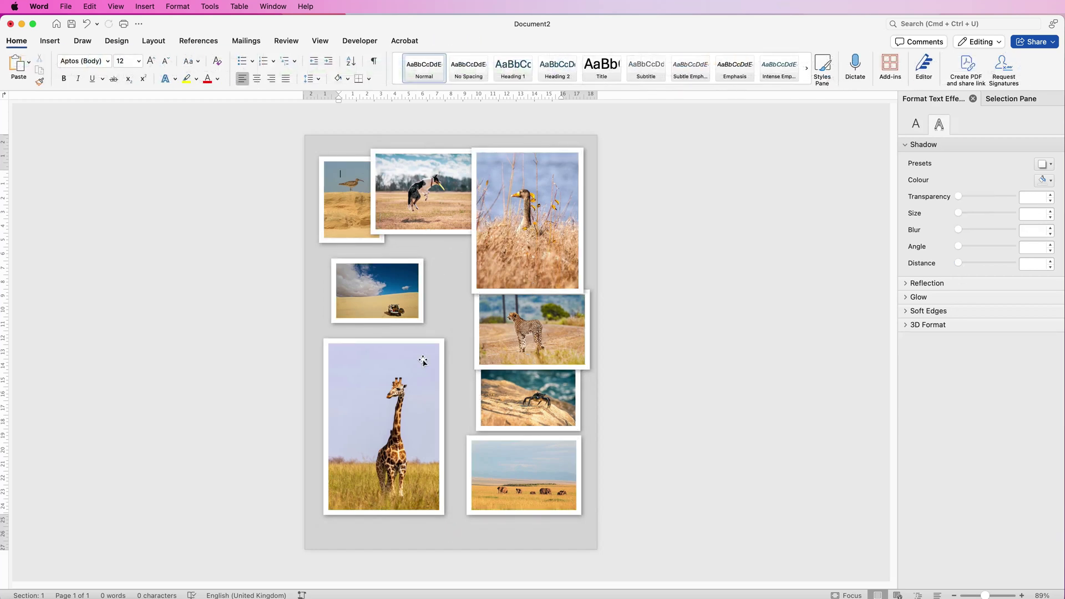
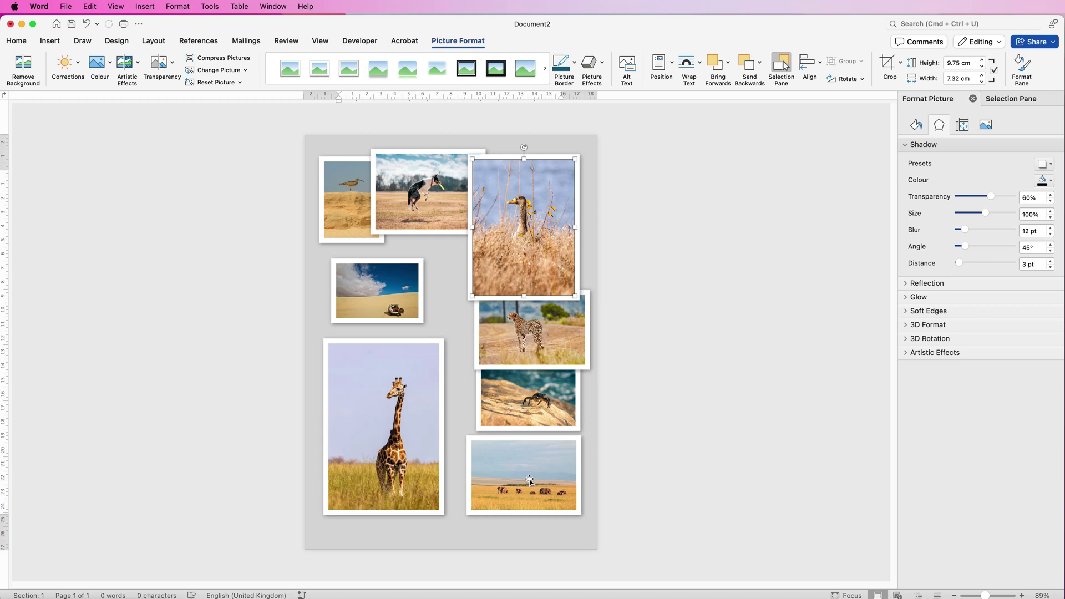
- Lower the elephants picture slightly, and align the goose, cheetah, crab and elephants pictures to the right of one another
{"action": "left_click_drag", "start_coordinate": [526, 481], "coordinate": [524, 497]}
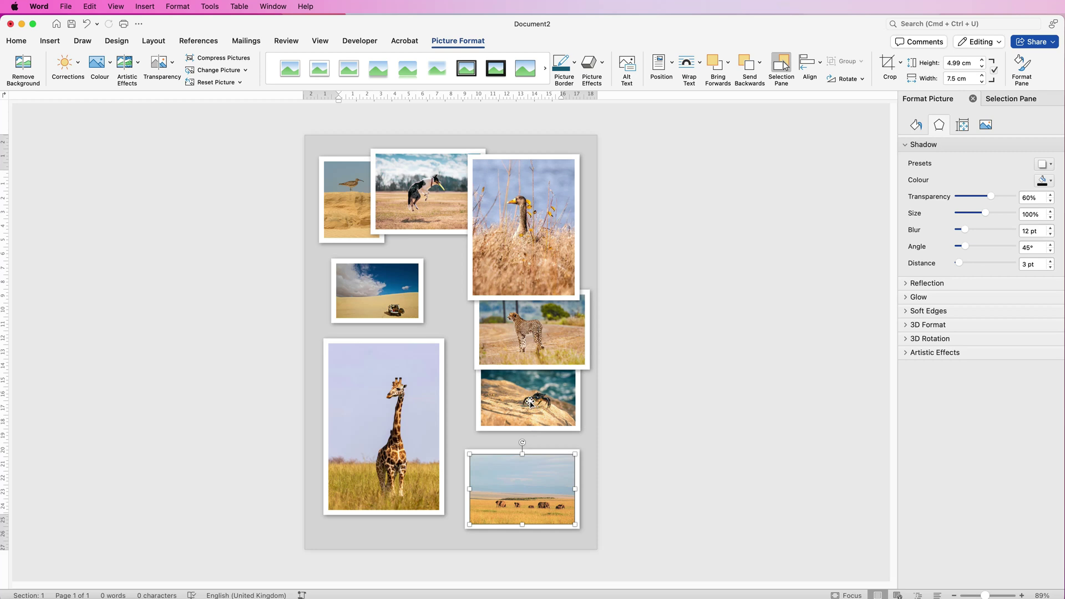
{"action": "left_click", "coordinate": [537, 376], "text": "shift"}
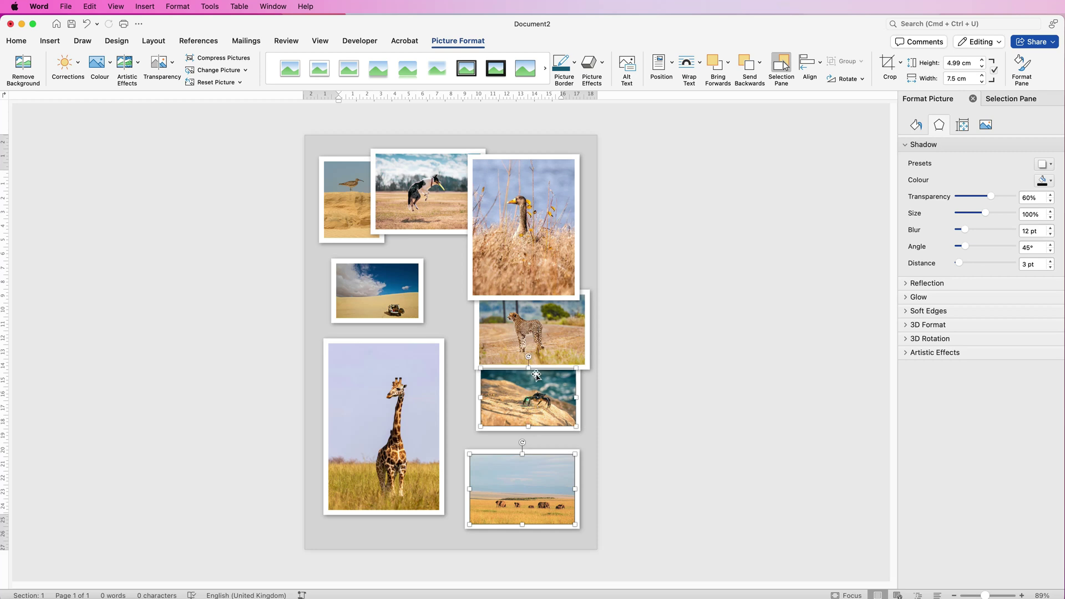
{"action": "left_click", "coordinate": [537, 298], "text": "shift"}
{"action": "left_click", "coordinate": [540, 271], "text": "shift"}
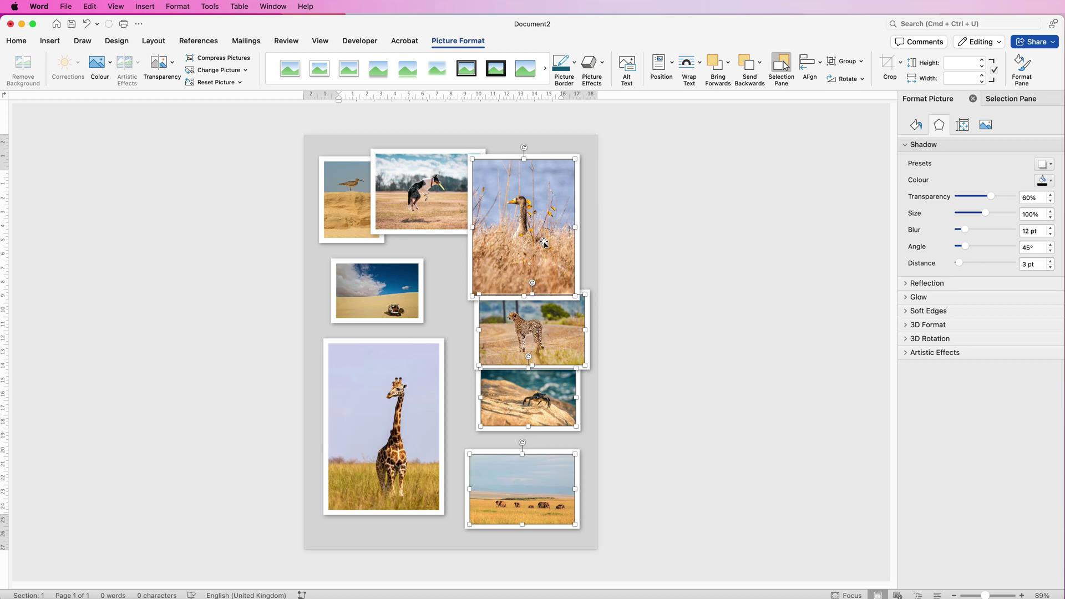
{"action": "left_click", "coordinate": [821, 67]}
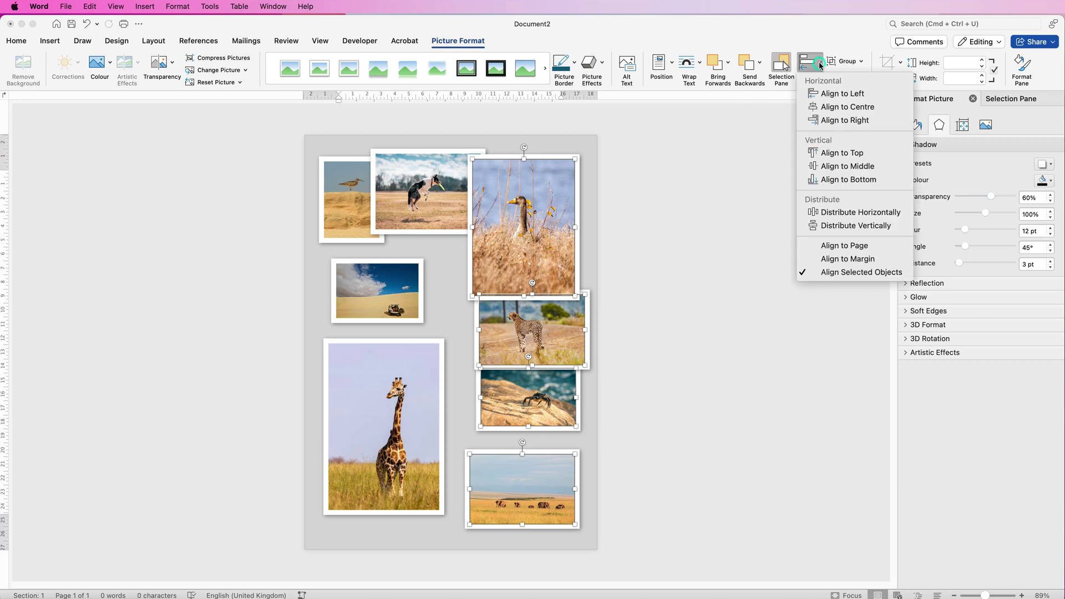
{"action": "left_click", "coordinate": [835, 123]}
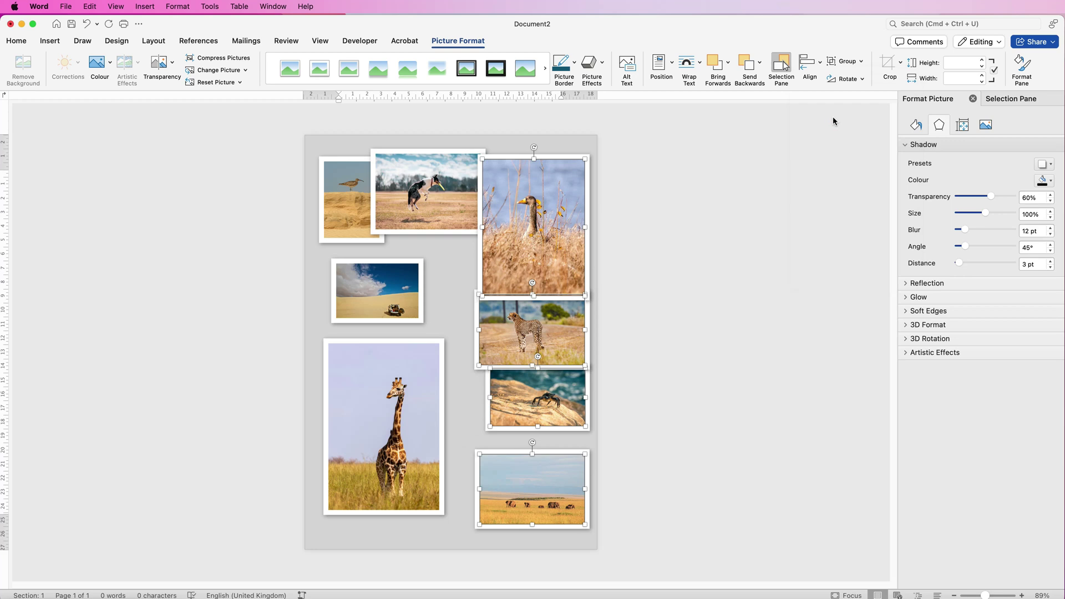
- Distribute the goose, cheetah, crab and elephants pictures vertically, and clear the selection
{"action": "left_click", "coordinate": [821, 68]}
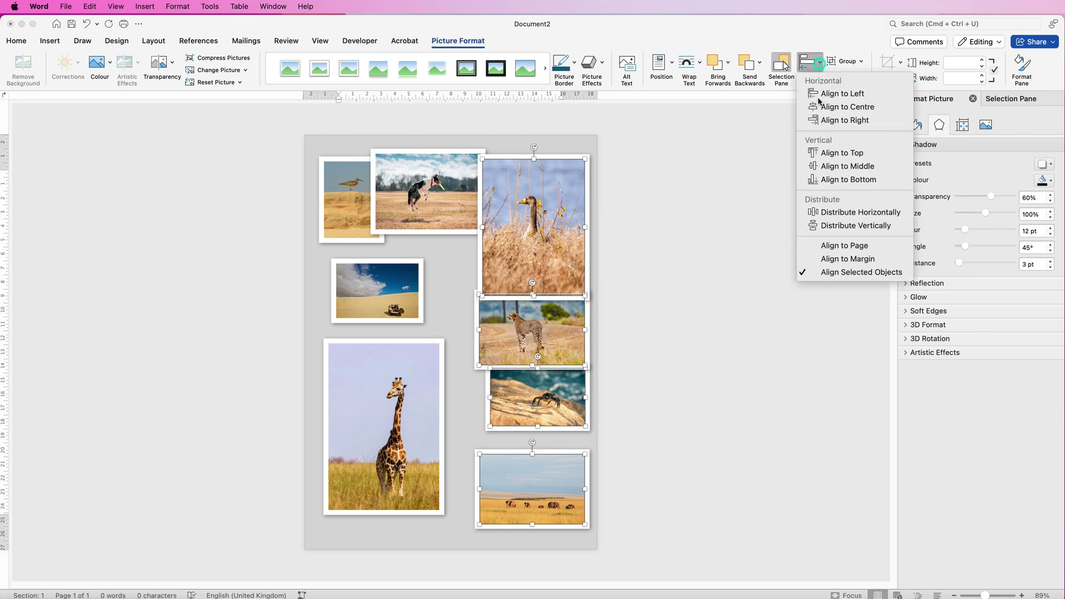
{"action": "left_click", "coordinate": [823, 228]}
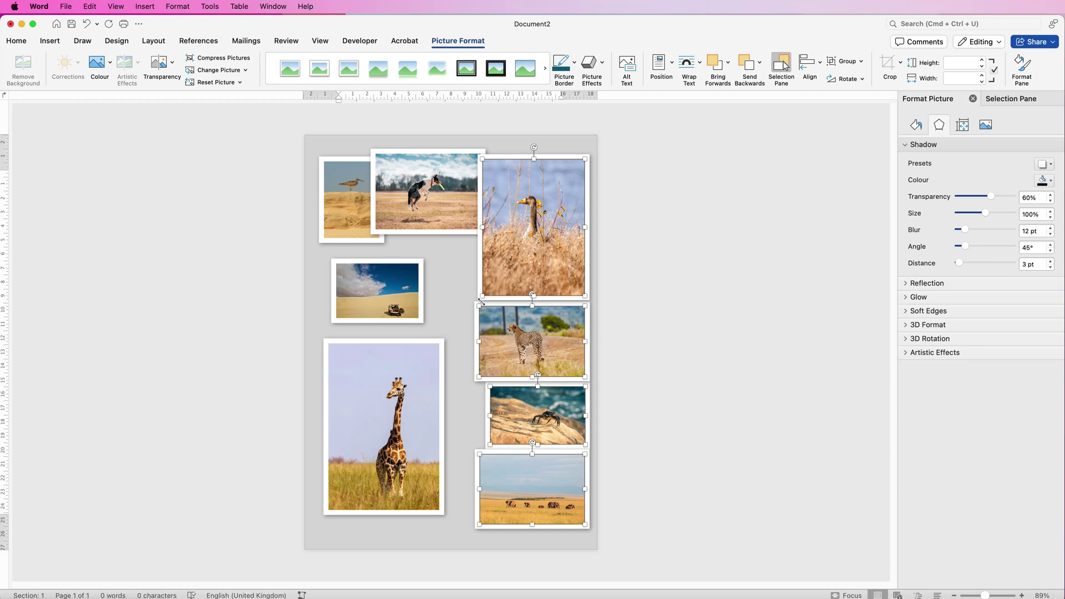
{"action": "left_click", "coordinate": [457, 280]}
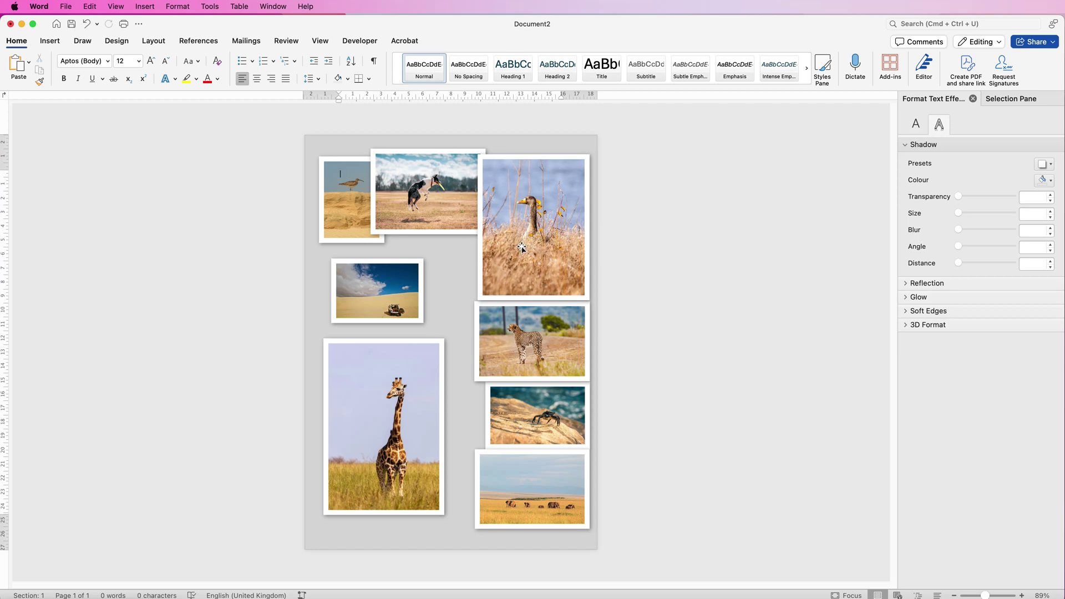
- Shrink the goose picture to about 8.1 by 6.08 cm, and move the cheetah and crab pictures up beneath it
{"action": "left_click", "coordinate": [501, 274]}
{"action": "left_click_drag", "start_coordinate": [483, 296], "coordinate": [500, 272]}
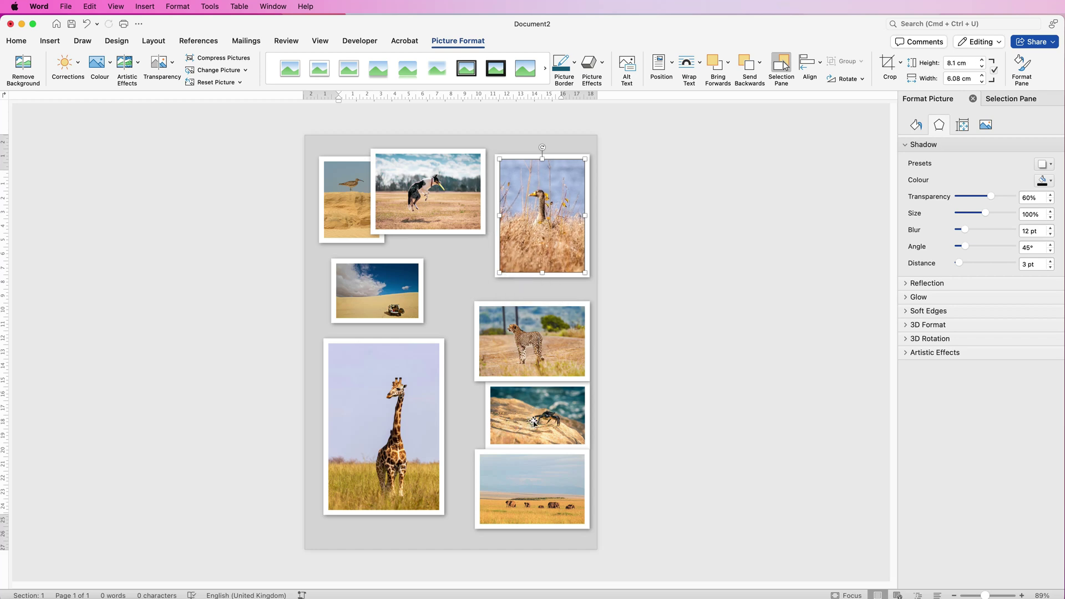
{"action": "left_click_drag", "start_coordinate": [539, 335], "coordinate": [539, 319]}
{"action": "left_click_drag", "start_coordinate": [516, 407], "coordinate": [516, 395]}
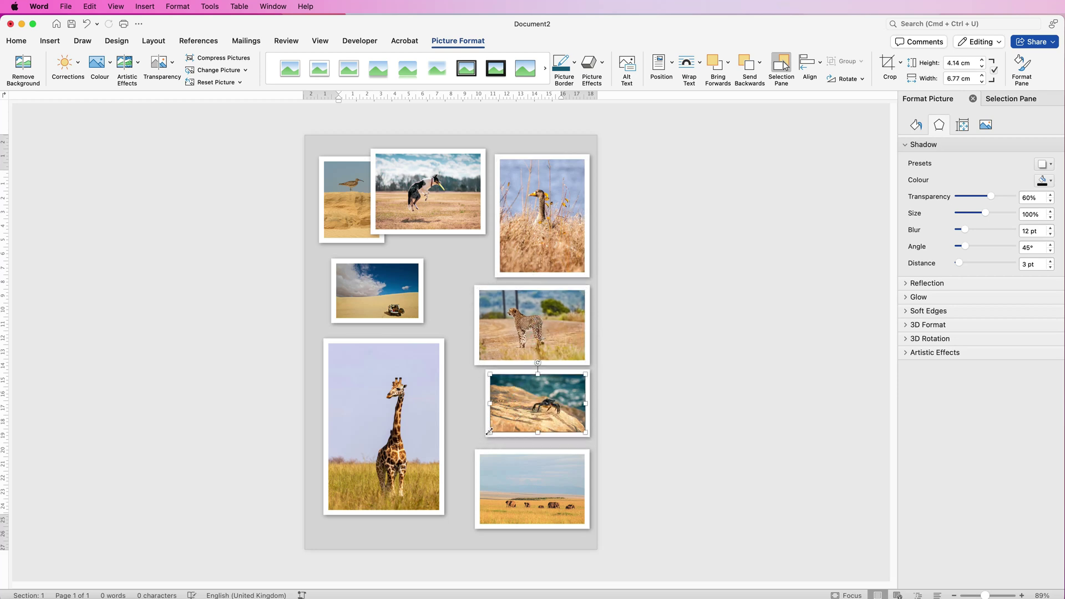
- Enlarge the crab picture to match the elephants picture, setting its width to exactly 7.5 cm
{"action": "left_click_drag", "start_coordinate": [487, 434], "coordinate": [483, 439]}
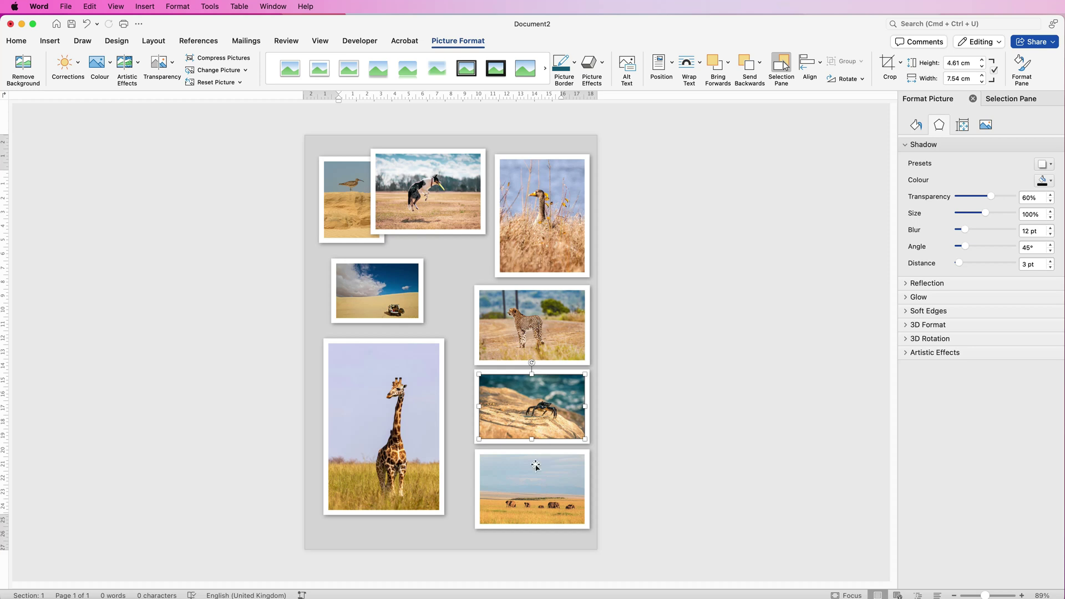
{"action": "left_click", "coordinate": [534, 486]}
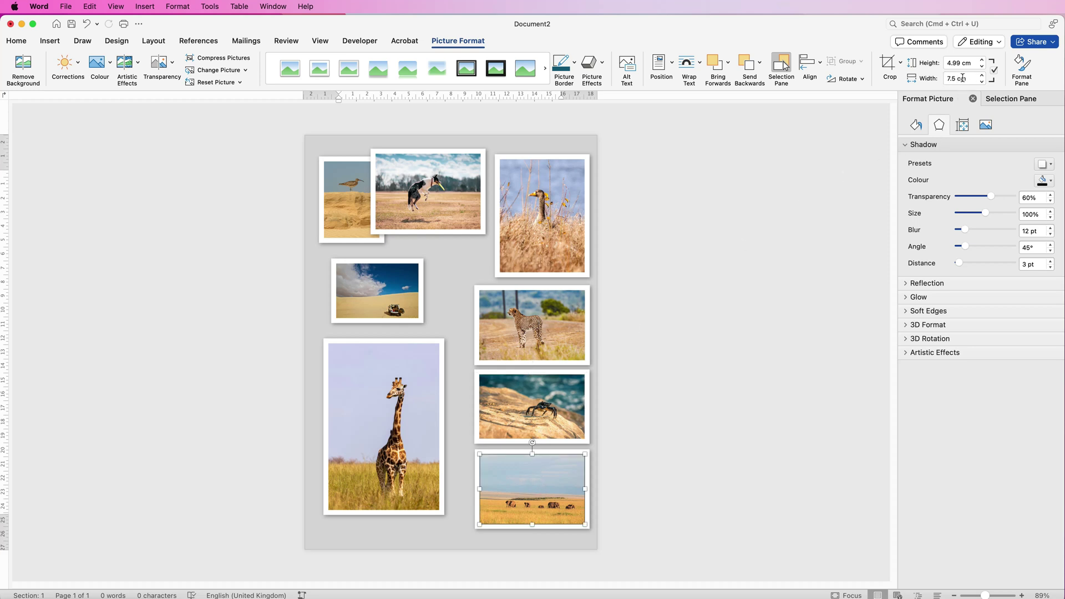
{"action": "left_click", "coordinate": [548, 406]}
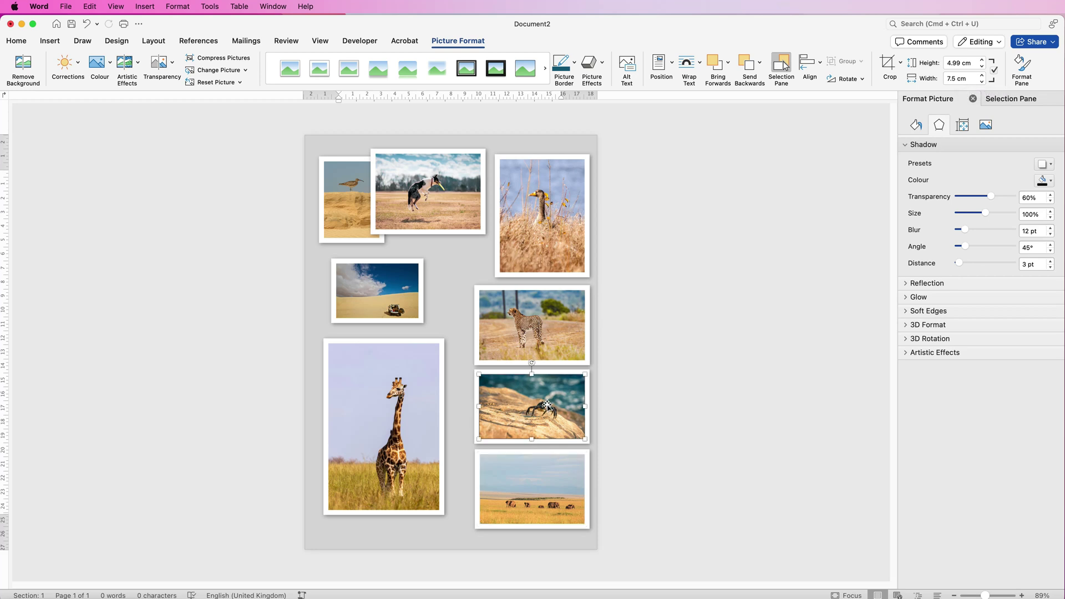
{"action": "left_click", "coordinate": [959, 79]}
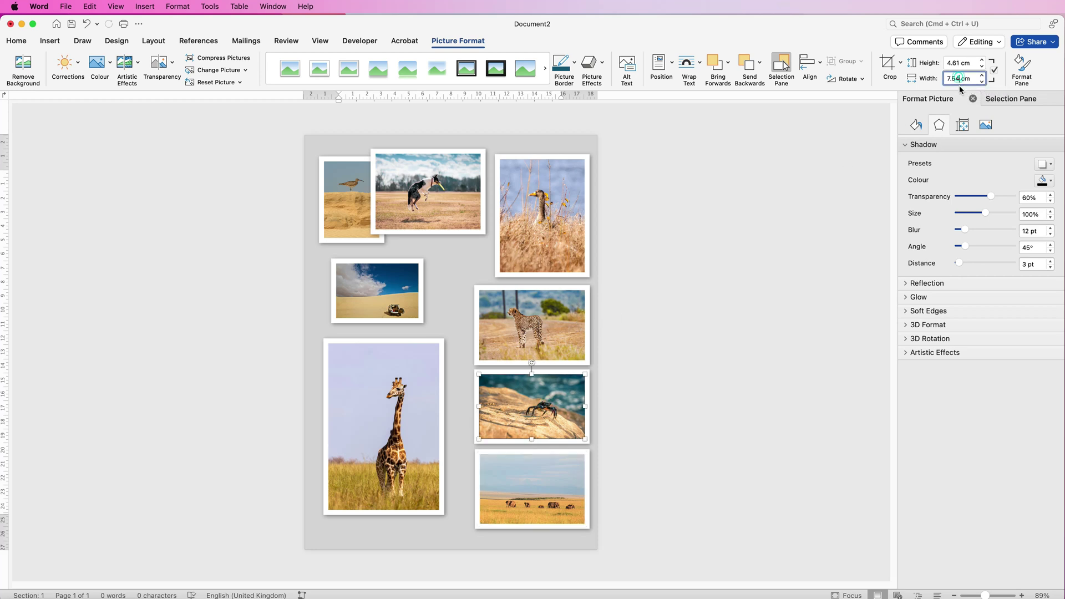
{"action": "key", "text": "BackSpace"}
{"action": "key", "text": "Return"}
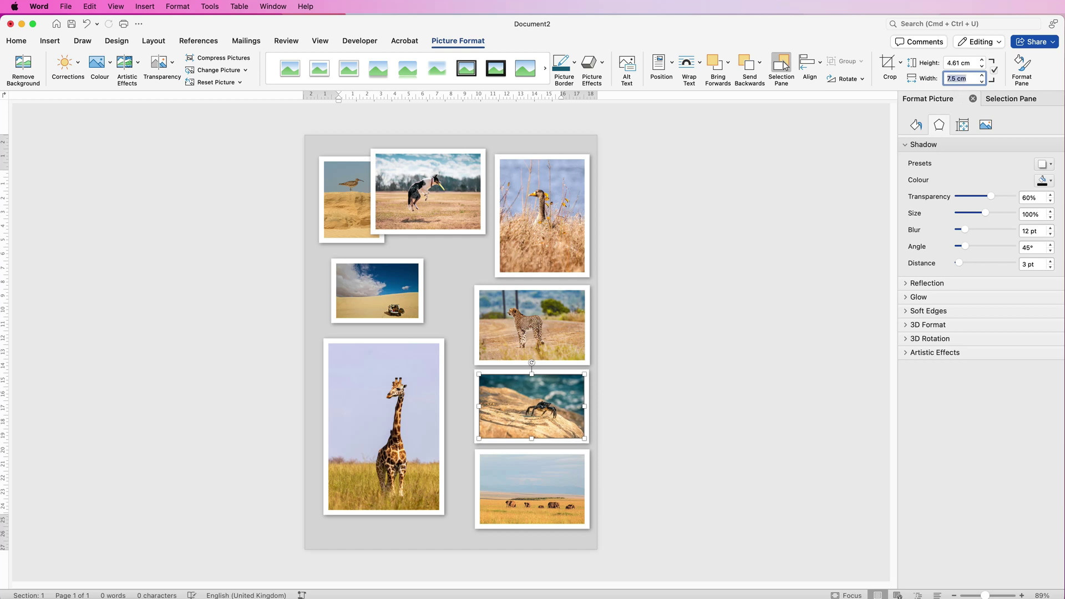
{"action": "key", "text": "Tab"}
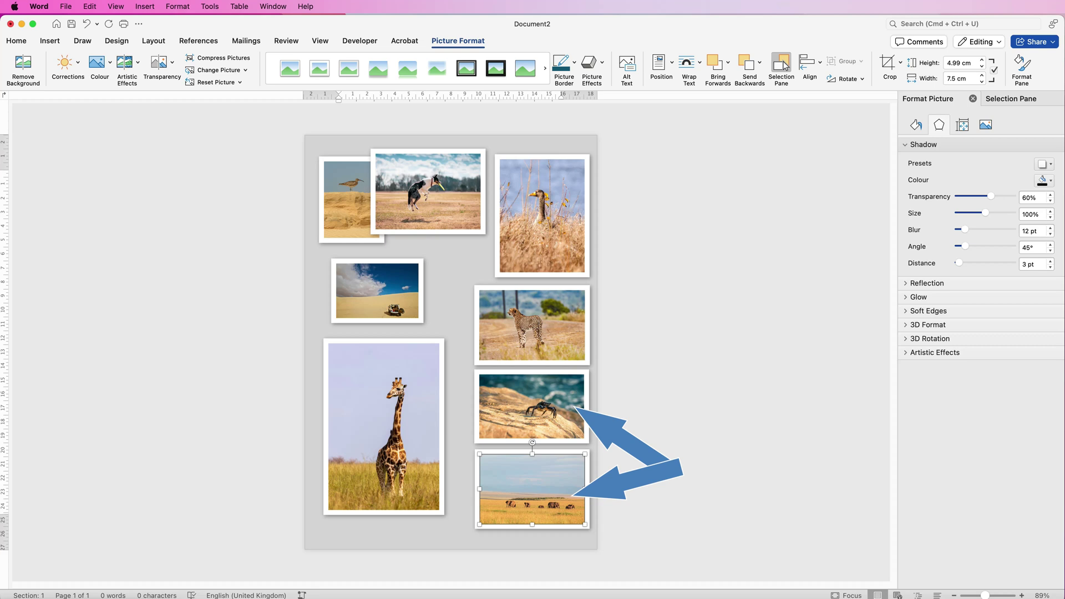
- Shift the giraffe picture slightly down and right, and enlarge the cheetah picture up and left toward the page centre
{"action": "mouse_move", "coordinate": [407, 439]}
{"action": "left_mouse_down"}
{"action": "mouse_move", "coordinate": [444, 457]}
{"action": "mouse_move", "coordinate": [408, 456]}
{"action": "mouse_move", "coordinate": [415, 448]}
{"action": "left_mouse_up"}
{"action": "key", "text": "Tab"}
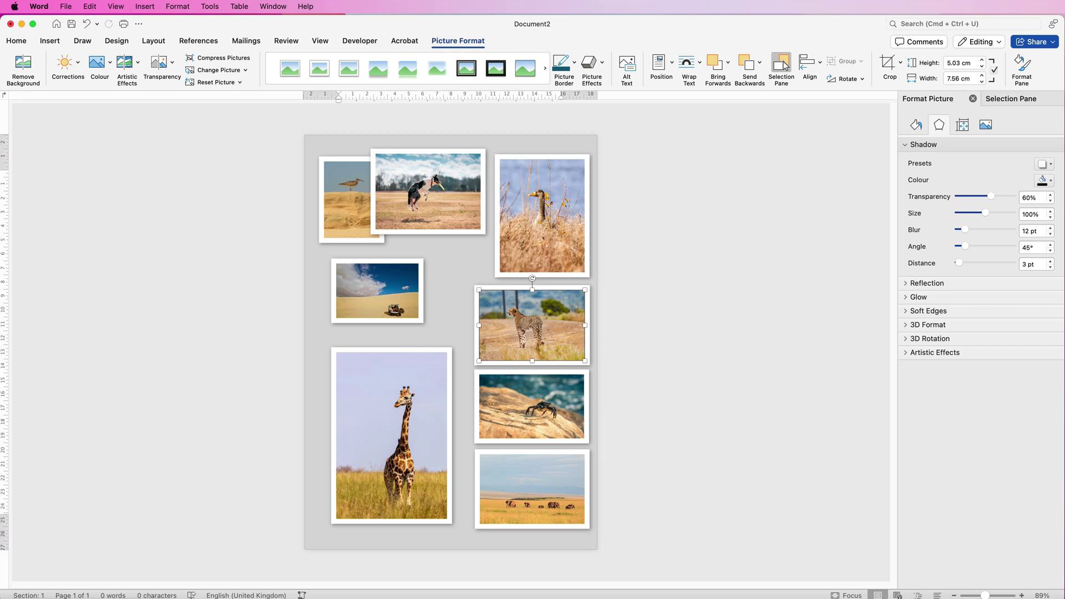
{"action": "left_click_drag", "start_coordinate": [479, 290], "coordinate": [506, 265]}
- Reduce the goose picture to about 7.53 by 5.65 cm, and crop its lower edge to a height of about 6.39 cm
{"action": "left_click", "coordinate": [542, 215]}
{"action": "left_click_drag", "start_coordinate": [552, 232], "coordinate": [550, 229]}
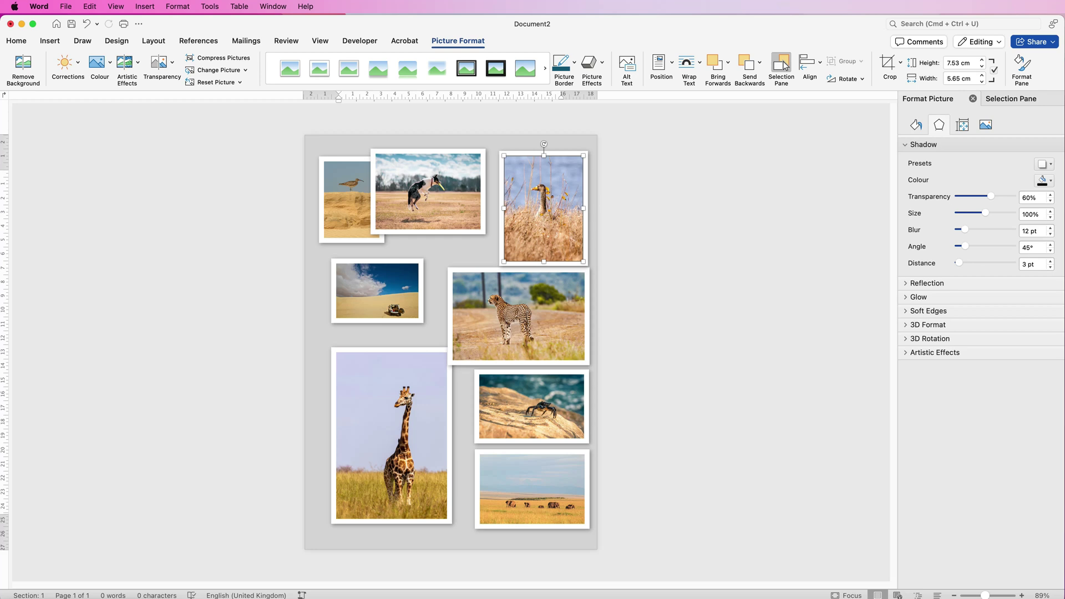
{"action": "left_click", "coordinate": [888, 62]}
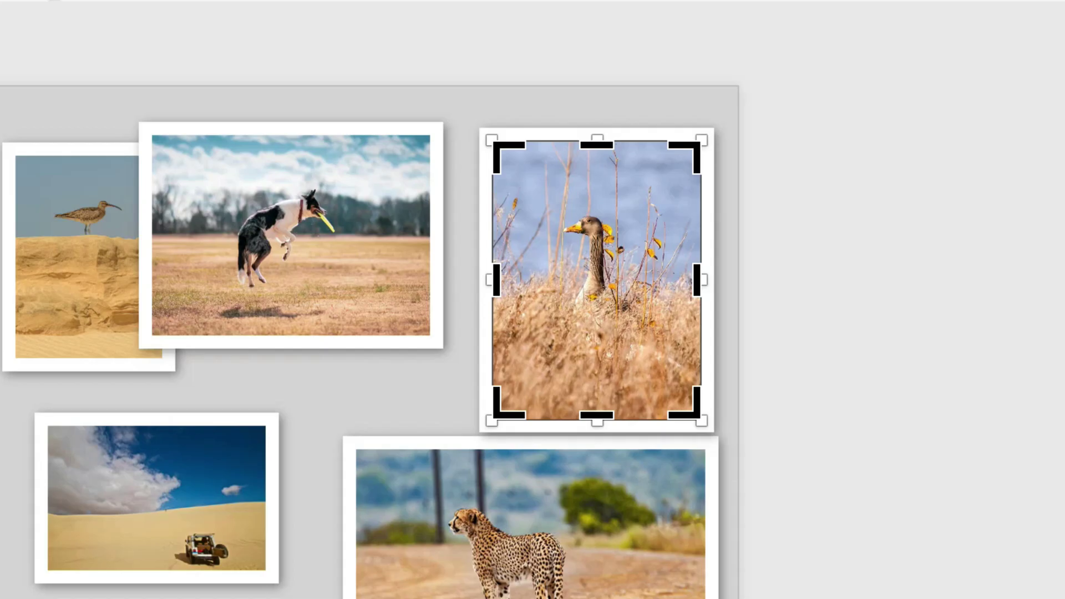
{"action": "left_click_drag", "start_coordinate": [598, 415], "coordinate": [597, 377]}
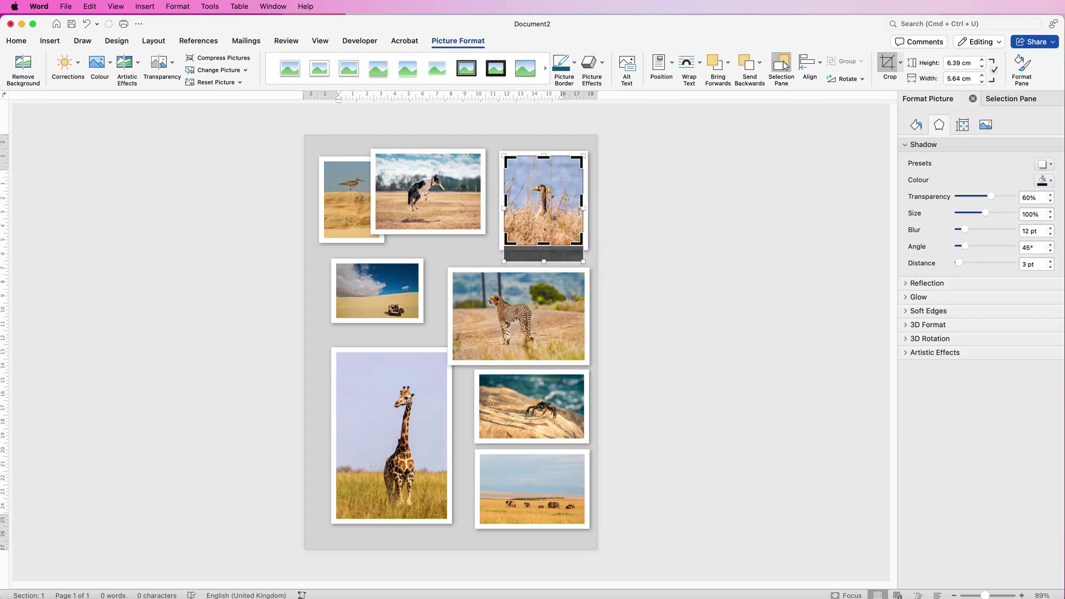
{"action": "mouse_move", "coordinate": [544, 200]}
{"action": "left_mouse_down"}
{"action": "mouse_move", "coordinate": [550, 213]}
{"action": "mouse_move", "coordinate": [527, 217]}
{"action": "mouse_move", "coordinate": [549, 215]}
{"action": "mouse_move", "coordinate": [516, 219]}
{"action": "mouse_move", "coordinate": [548, 215]}
{"action": "left_mouse_up"}
{"action": "key", "text": "Escape"}
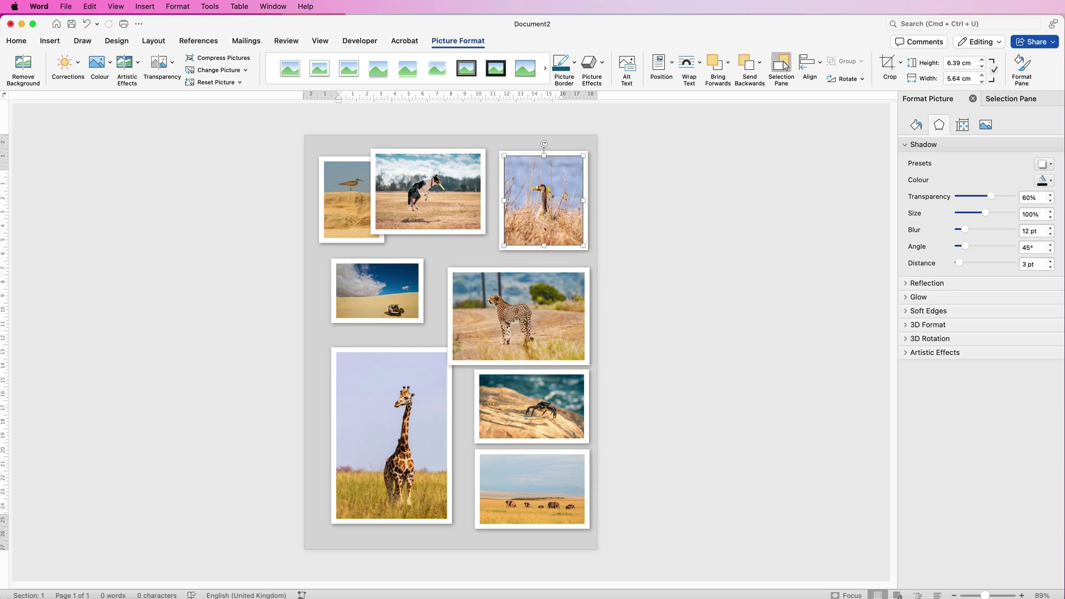
- Enlarge the cropped goose picture to about 6.75 by 5.96 cm and nudge it down toward the cheetah
{"action": "left_click_drag", "start_coordinate": [504, 246], "coordinate": [500, 251]}
{"action": "key", "text": "Down"}
{"action": "key", "text": "Down"}
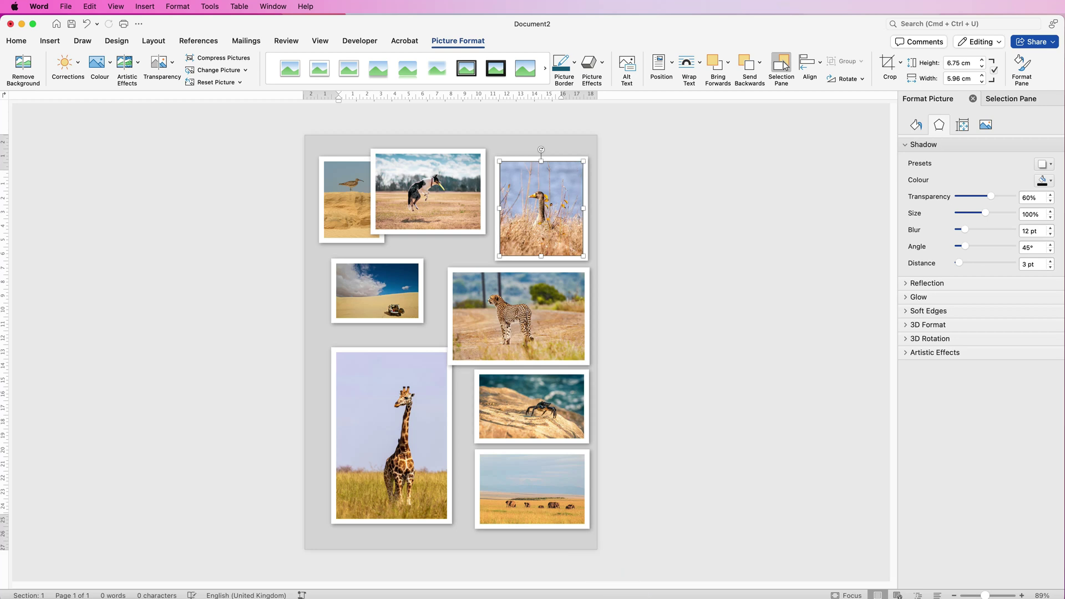
- Align the goose, cheetah, crab and elephants pictures to the right of the selected objects
{"action": "left_click", "coordinate": [518, 317], "text": "shift"}
{"action": "left_click", "coordinate": [532, 406], "text": "shift"}
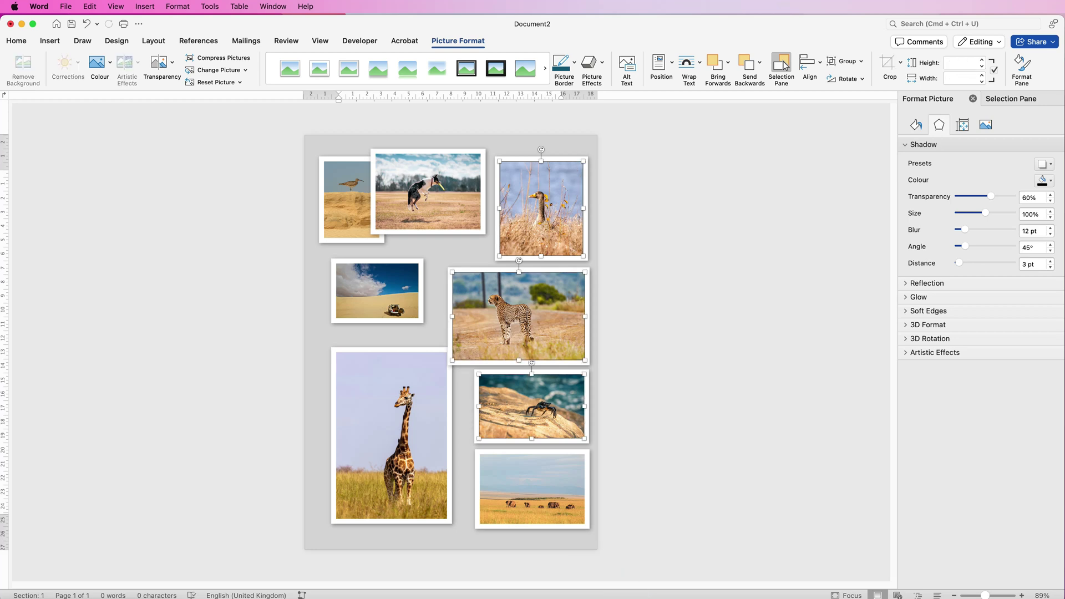
{"action": "left_click", "coordinate": [532, 488], "text": "shift"}
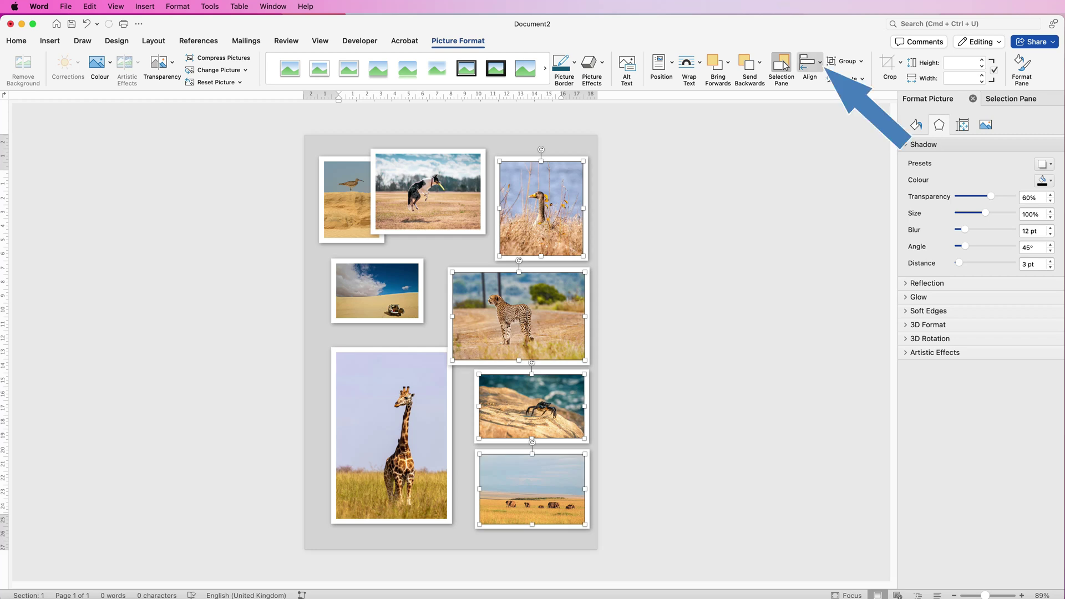
{"action": "left_click", "coordinate": [809, 63]}
{"action": "key", "text": "Down"}
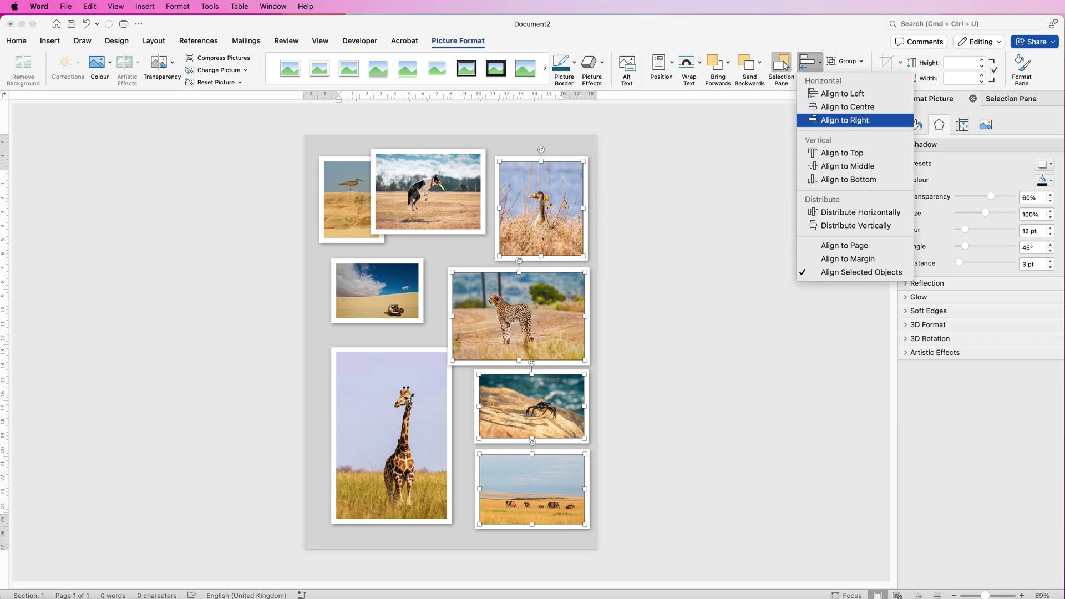
{"action": "key", "text": "Return"}
- Distribute the goose, cheetah, crab and elephants pictures vertically, then deselect them
{"action": "key", "text": "space"}
{"action": "key", "text": "Down"}
{"action": "key", "text": "Down"}
{"action": "key", "text": "Down"}
{"action": "key", "text": "Down"}
{"action": "key", "text": "Down"}
{"action": "key", "text": "Down"}
{"action": "key", "text": "Down"}
{"action": "key", "text": "Return"}
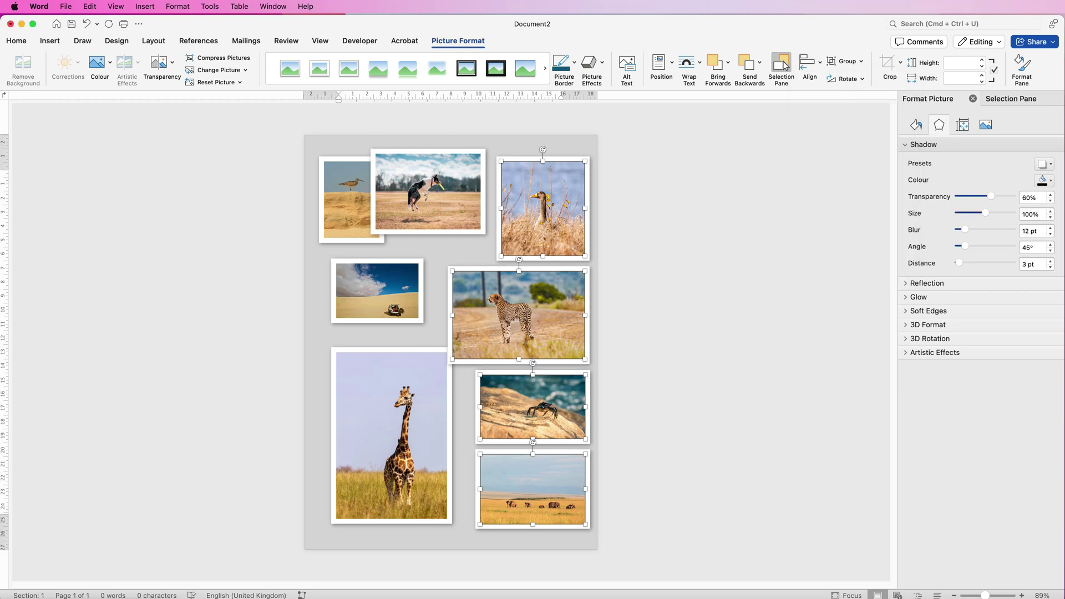
{"action": "key", "text": "Escape"}
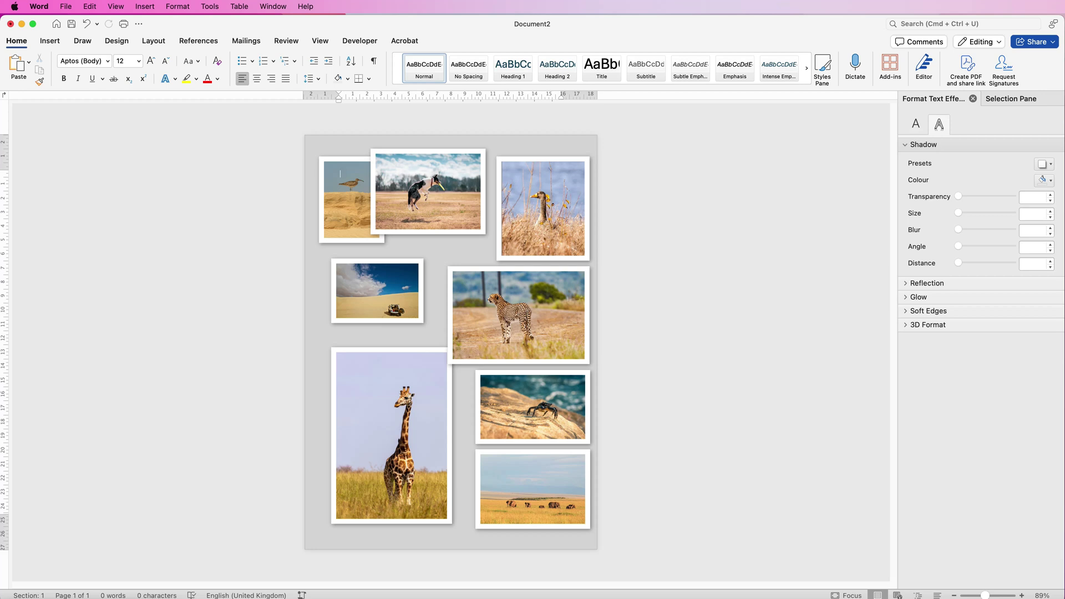
- Reduce the cheetah picture to about 6.02 cm high by 9.04 cm wide, and redistribute the goose, cheetah, crab and elephants pictures vertically
{"action": "left_click", "coordinate": [566, 350]}
{"action": "left_click_drag", "start_coordinate": [456, 359], "coordinate": [458, 355]}
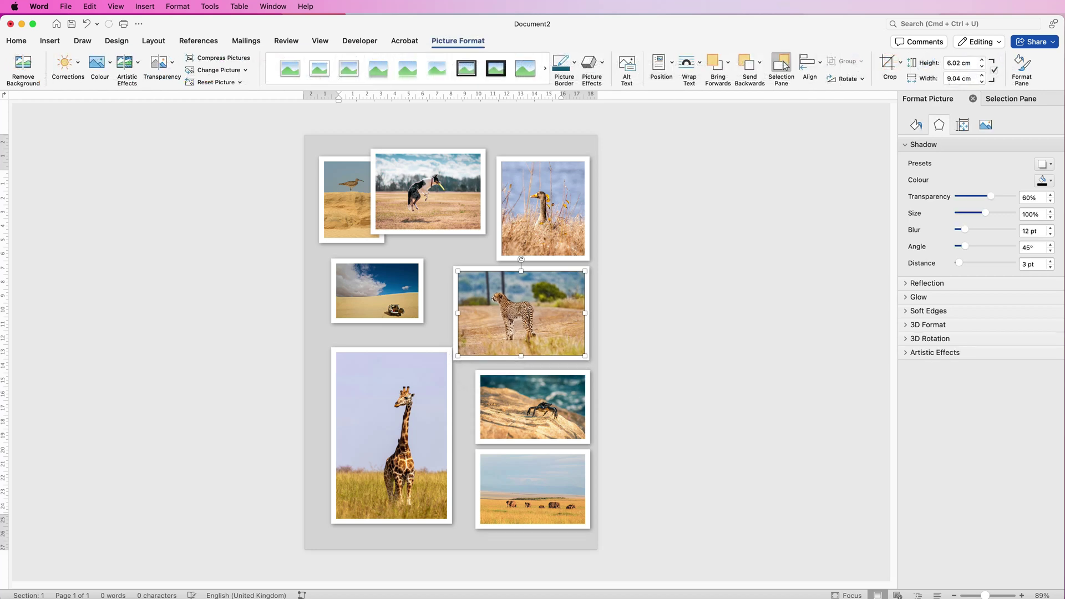
{"action": "left_click", "coordinate": [543, 208], "text": "shift"}
{"action": "left_click", "coordinate": [533, 407], "text": "shift"}
{"action": "left_click", "coordinate": [533, 488], "text": "shift"}
{"action": "left_click", "coordinate": [810, 62]}
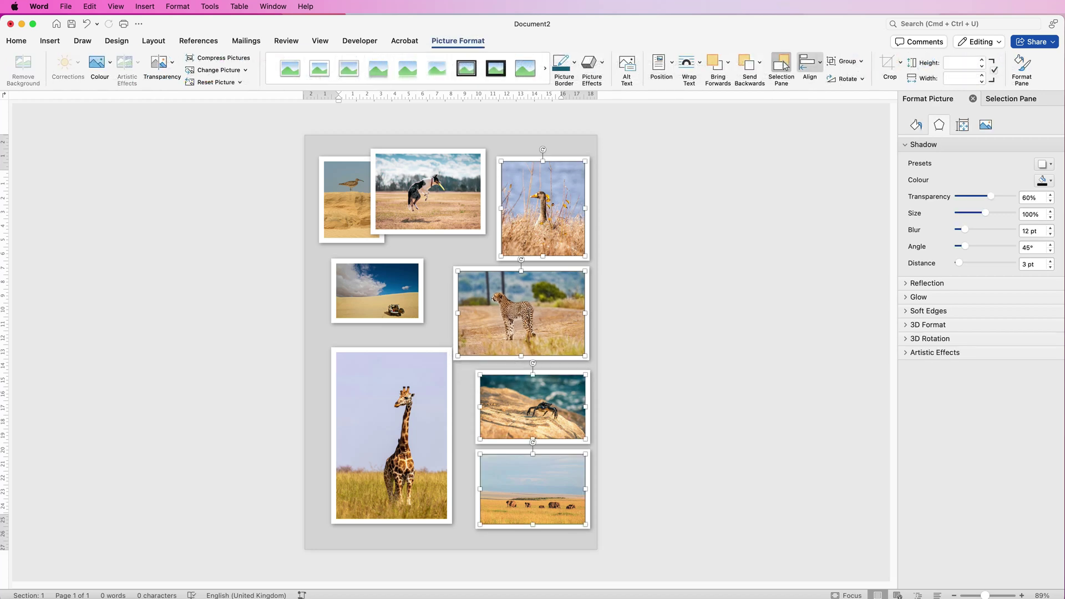
{"action": "left_click", "coordinate": [856, 226]}
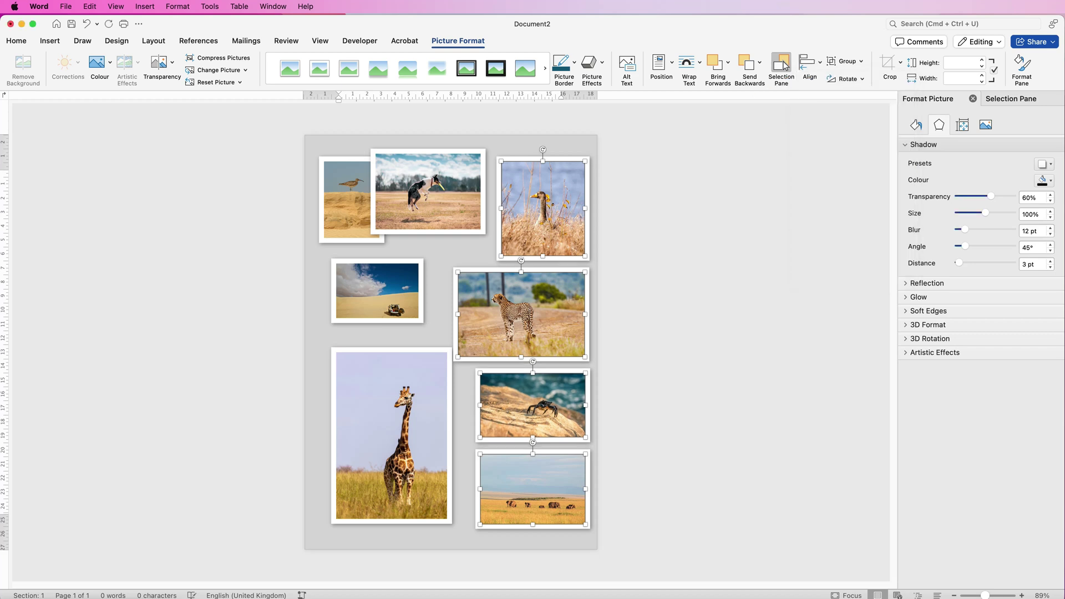
{"action": "left_click", "coordinate": [340, 174]}
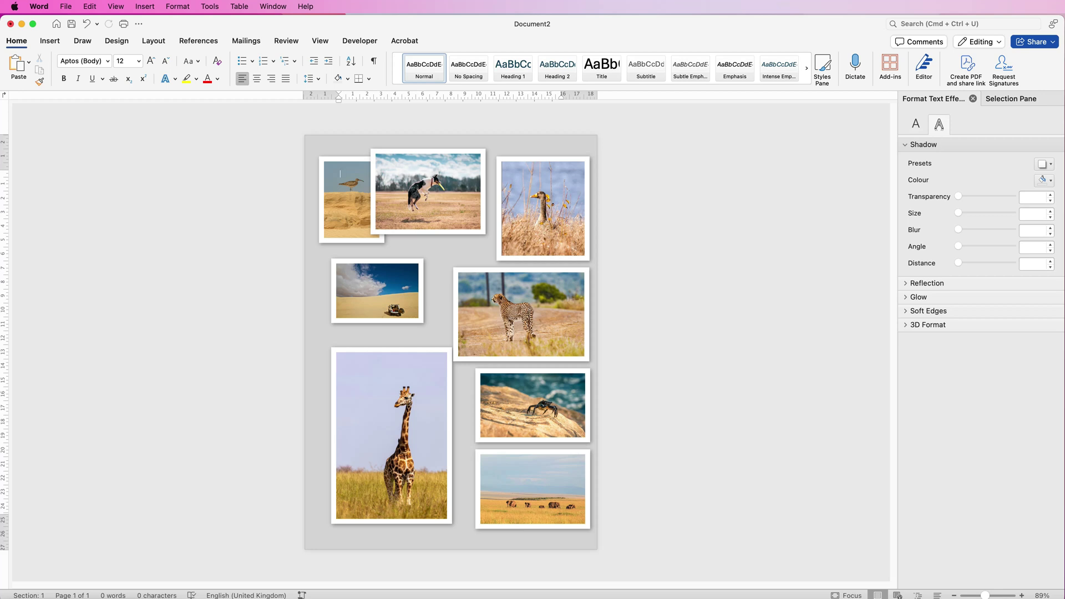
- Move the dog picture down and right between the shorebird and goose pictures, with its top level with theirs
{"action": "scroll", "coordinate": [340, 173], "scroll_direction": "up", "scroll_amount": 10}
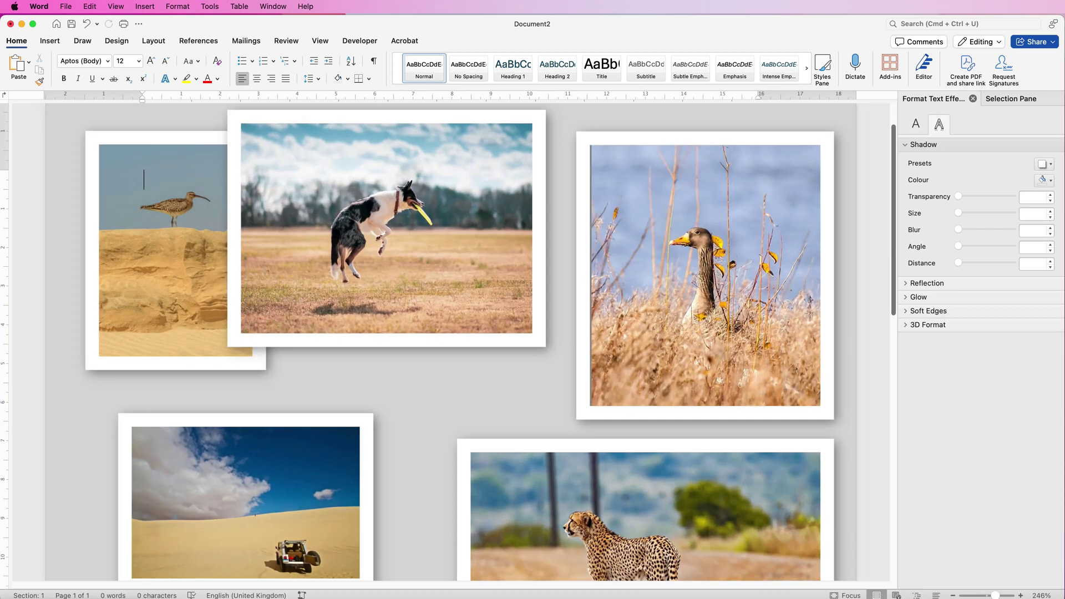
{"action": "left_click_drag", "start_coordinate": [434, 190], "coordinate": [460, 206]}
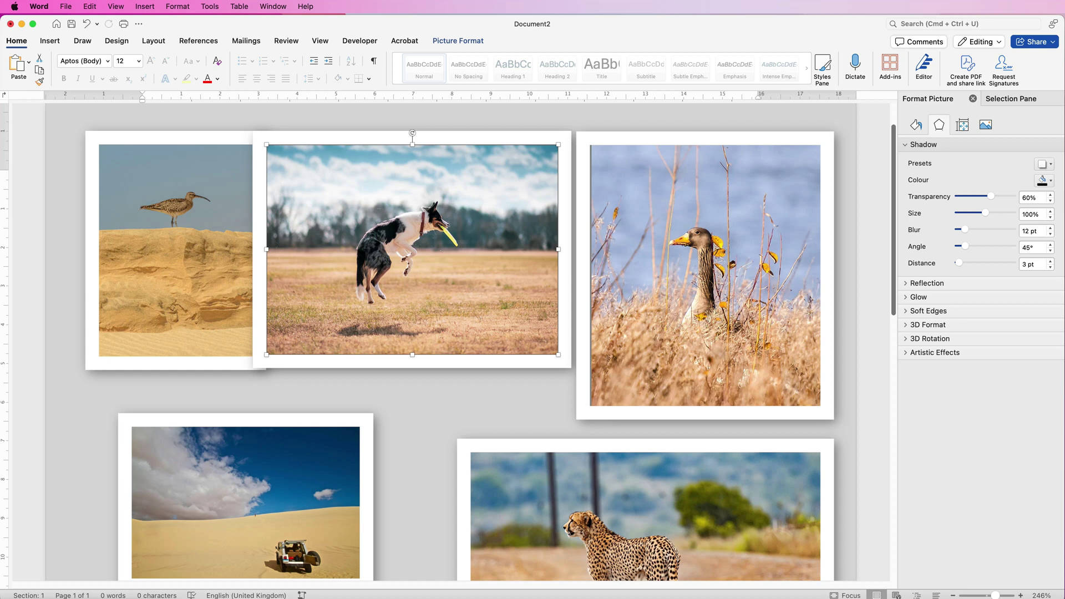
{"action": "mouse_move", "coordinate": [455, 294]}
{"action": "left_mouse_down"}
{"action": "mouse_move", "coordinate": [512, 294]}
{"action": "mouse_move", "coordinate": [446, 294]}
{"action": "left_mouse_up"}
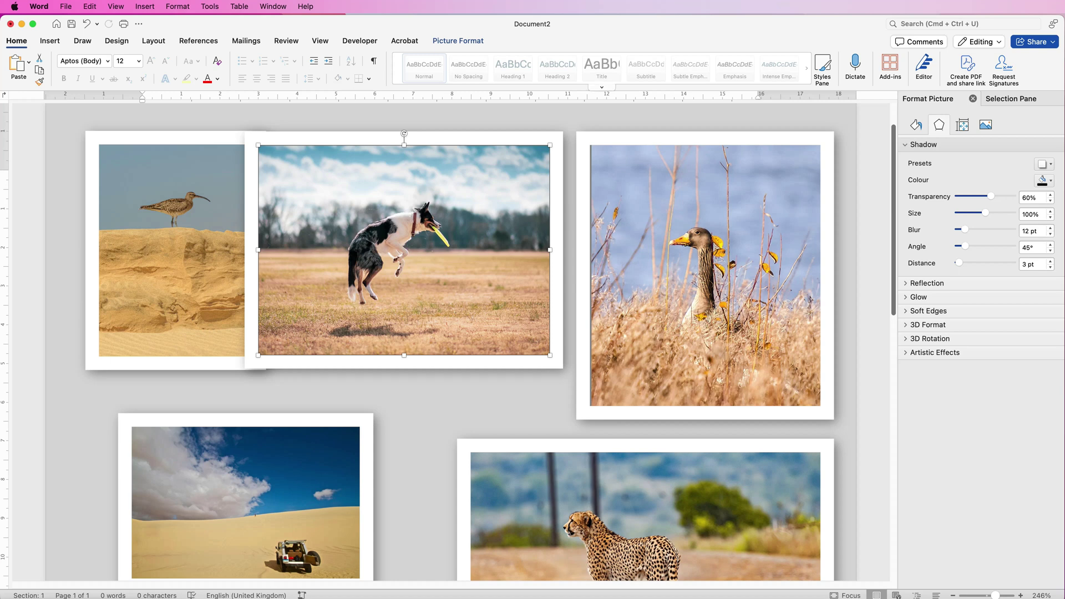
- Crop the dog picture's right side to a width of about 5.99 cm, and move the picture right toward the goose
{"action": "left_click", "coordinate": [459, 41]}
{"action": "left_click", "coordinate": [887, 62]}
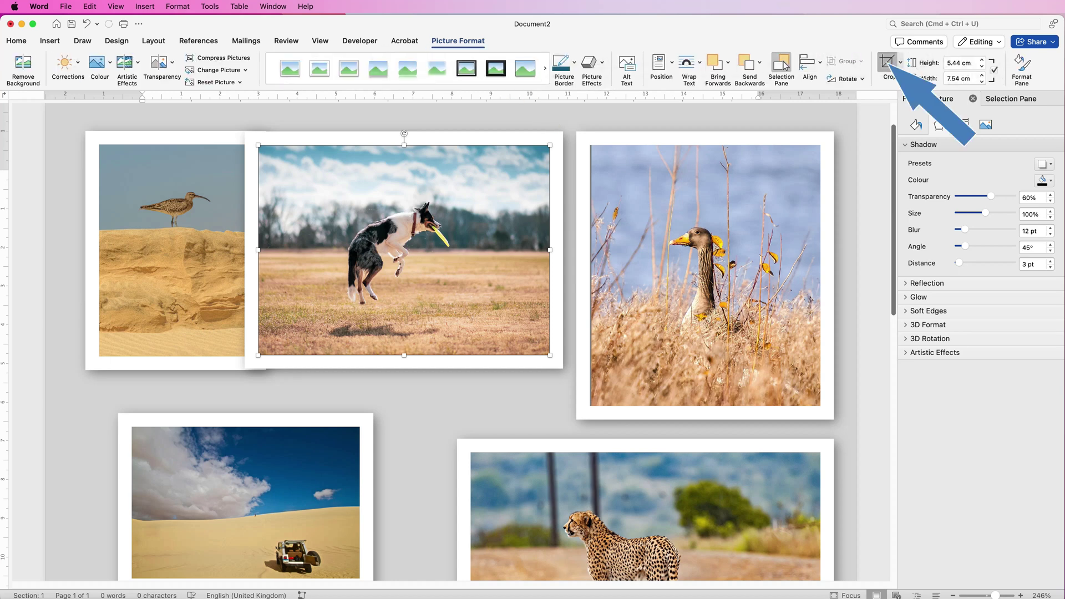
{"action": "left_click_drag", "start_coordinate": [549, 250], "coordinate": [489, 253]}
{"action": "left_click_drag", "start_coordinate": [394, 253], "coordinate": [441, 255]}
{"action": "key", "text": "Escape"}
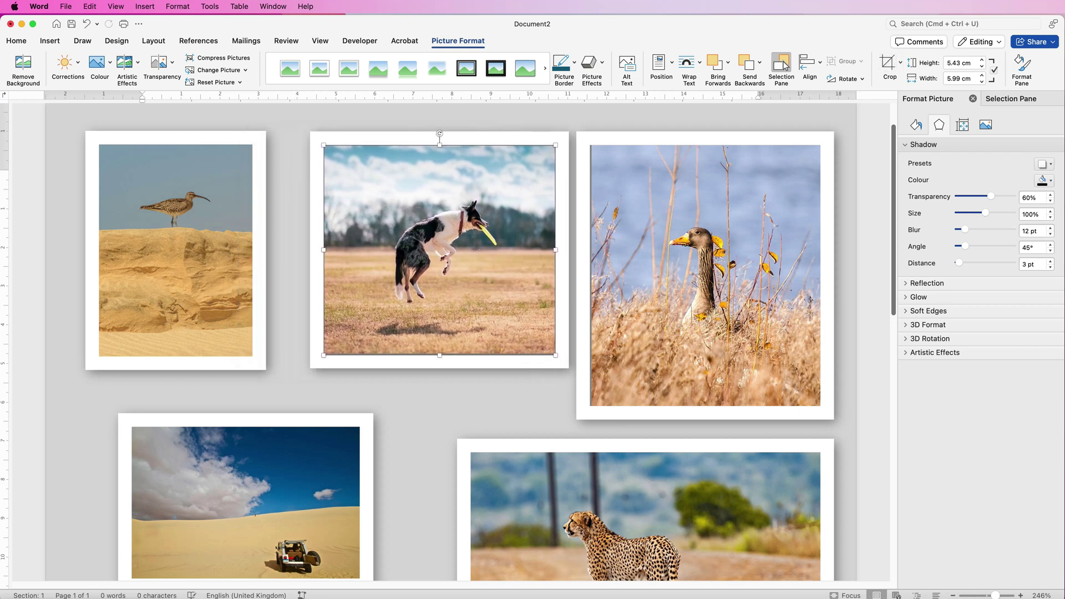
- Enlarge the dog picture and adjust its crop, making it about 6.67 cm high by 6.39 cm wide
{"action": "left_click_drag", "start_coordinate": [323, 355], "coordinate": [267, 406]}
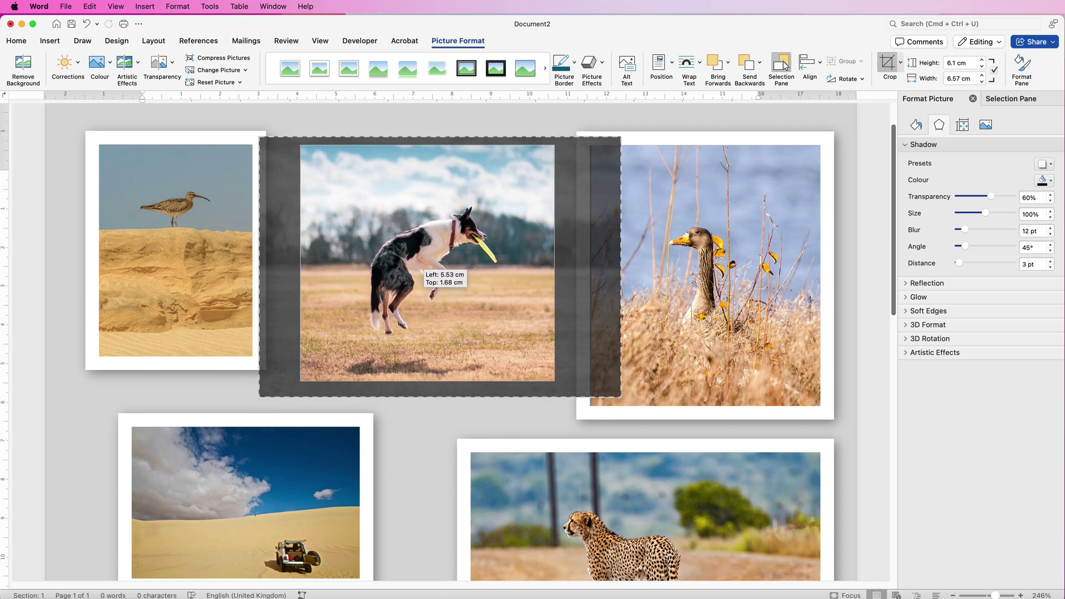
{"action": "key", "text": "Escape"}
{"action": "left_click_drag", "start_coordinate": [302, 381], "coordinate": [308, 403]}
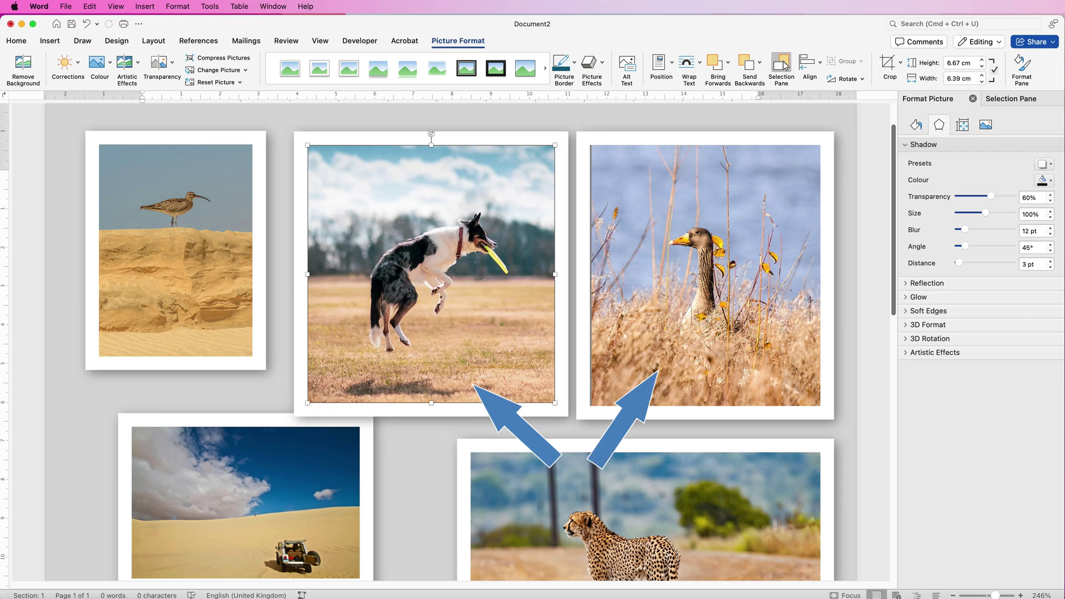
- Set the dog picture's height to 6.75 cm to match the goose picture
{"action": "key", "text": "Tab"}
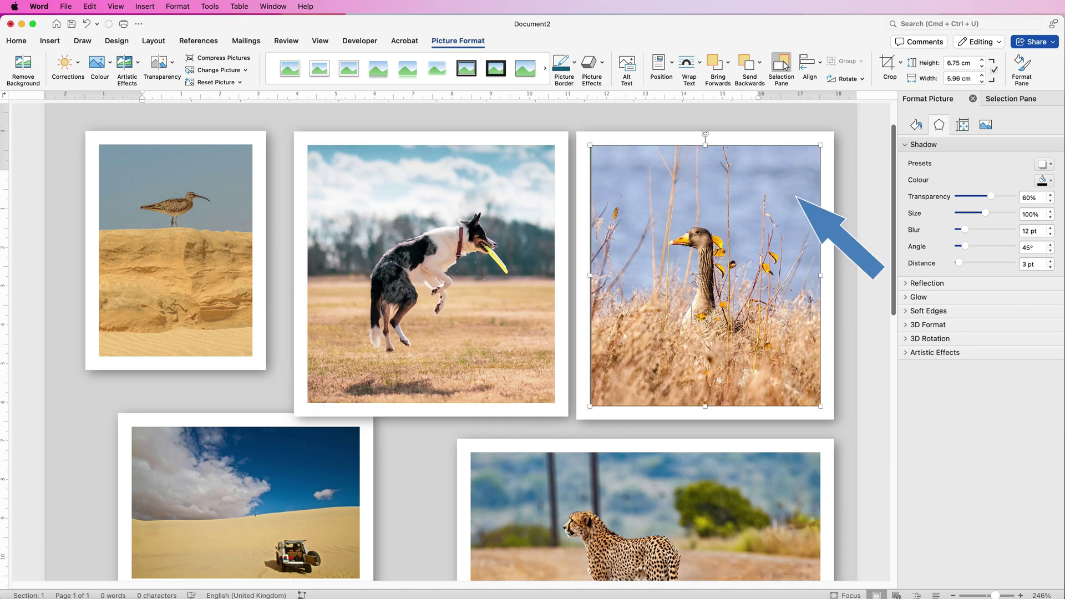
{"action": "key", "text": "Tab"}
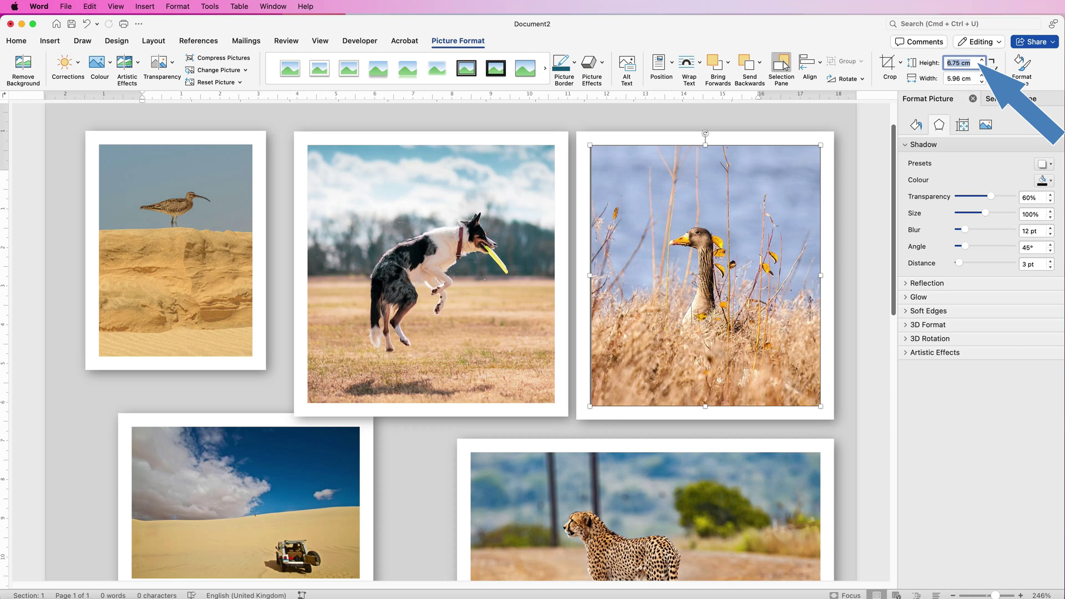
{"action": "key", "text": "Tab"}
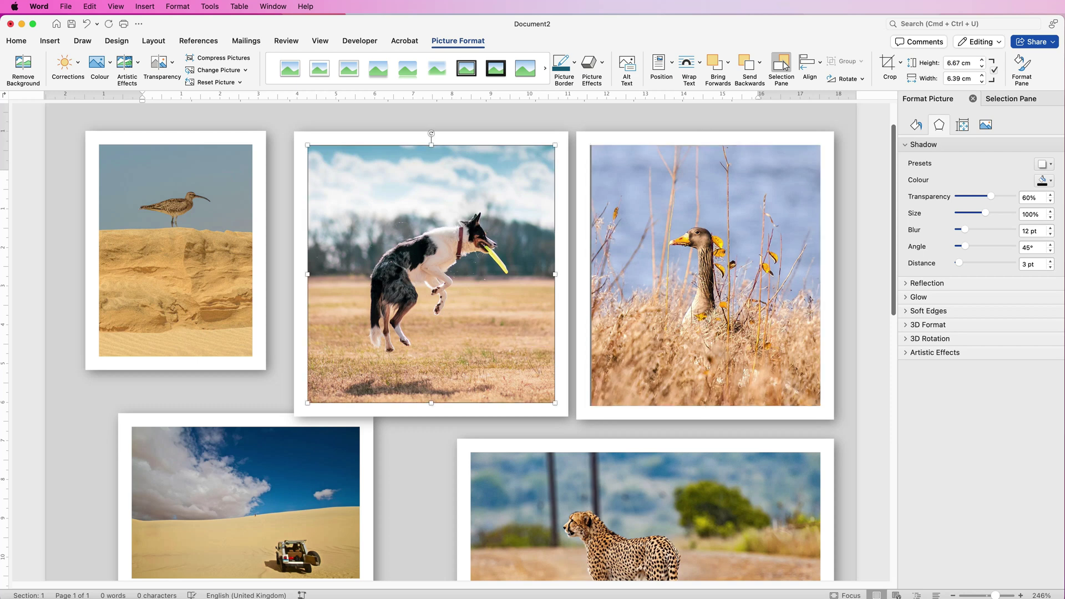
{"action": "key", "text": "Tab"}
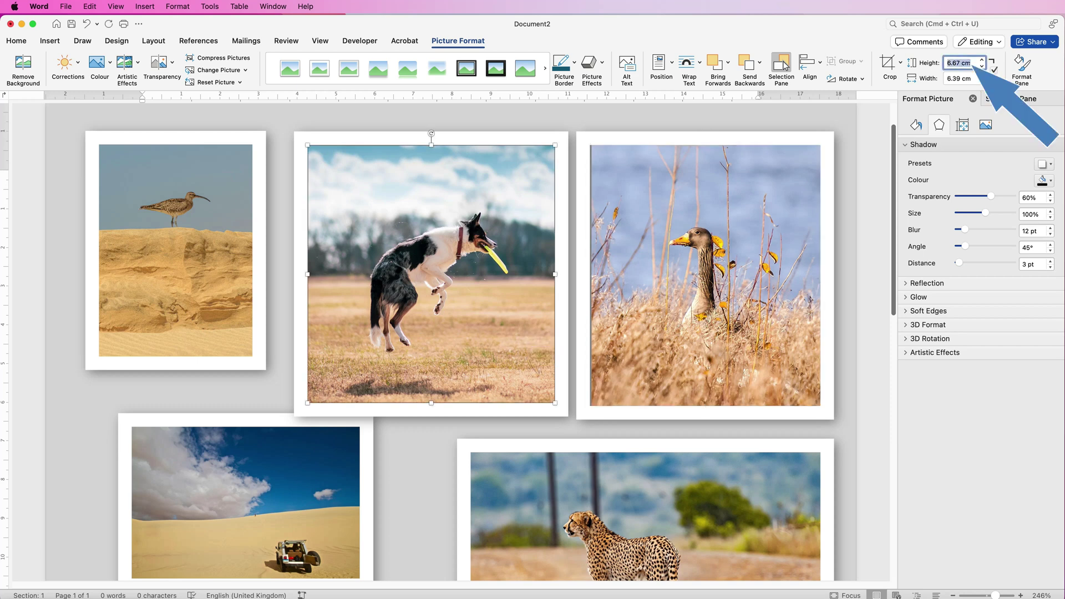
{"action": "type", "text": "6.75 cm"}
{"action": "key", "text": "Return"}
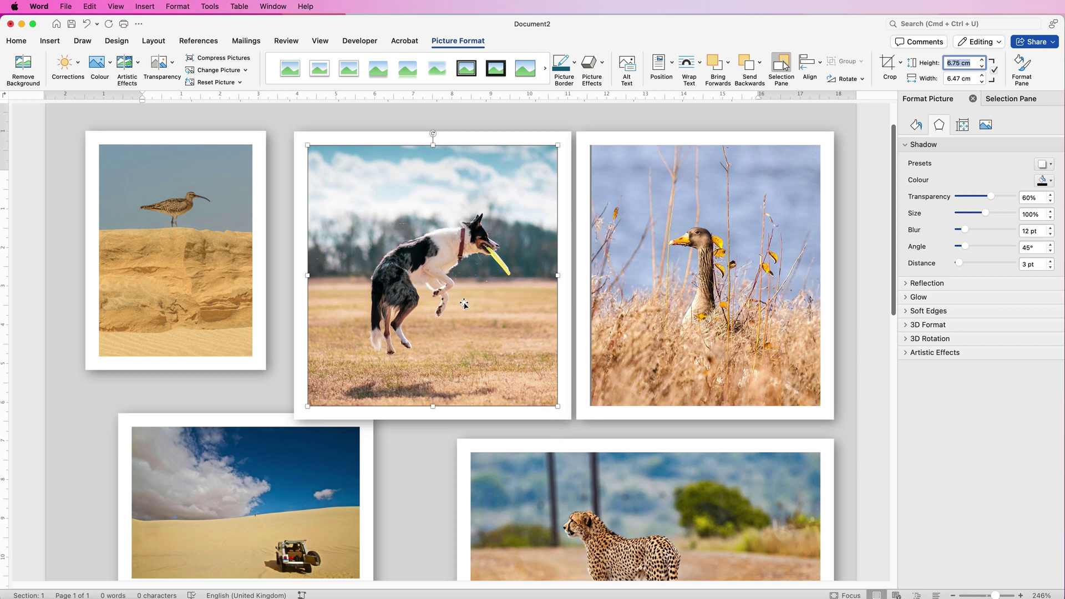
- Shift the dog picture slightly left to widen its gap to the goose picture, and line up the tops of both pictures
{"action": "key", "text": "Left"}
{"action": "mouse_move", "coordinate": [468, 308]}
{"action": "left_mouse_down"}
{"action": "mouse_move", "coordinate": [477, 308]}
{"action": "mouse_move", "coordinate": [461, 308]}
{"action": "left_mouse_up"}
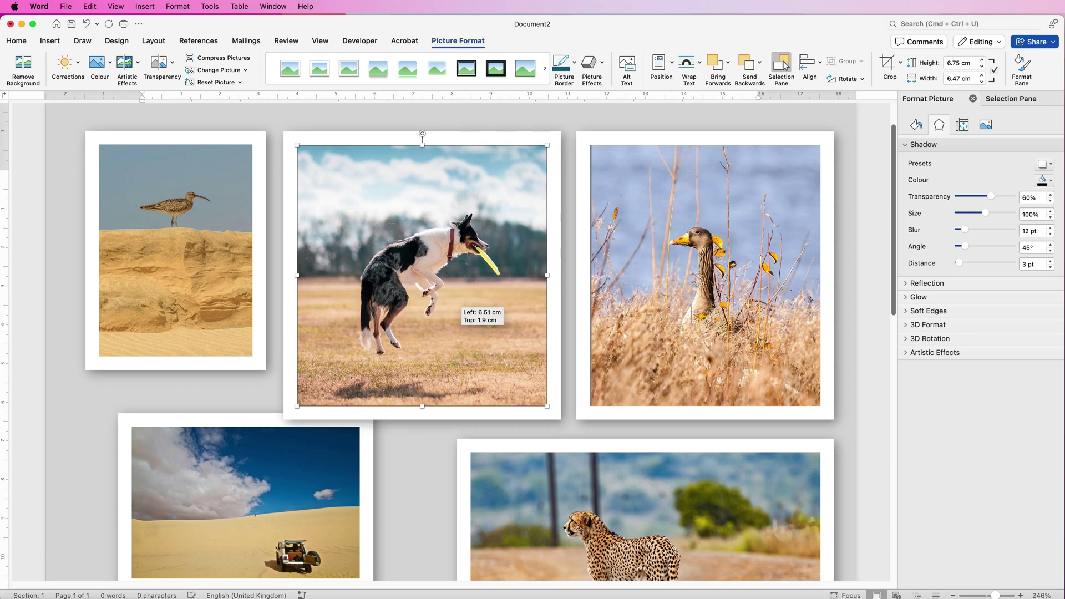
{"action": "left_click_drag", "start_coordinate": [461, 308], "coordinate": [459, 308]}
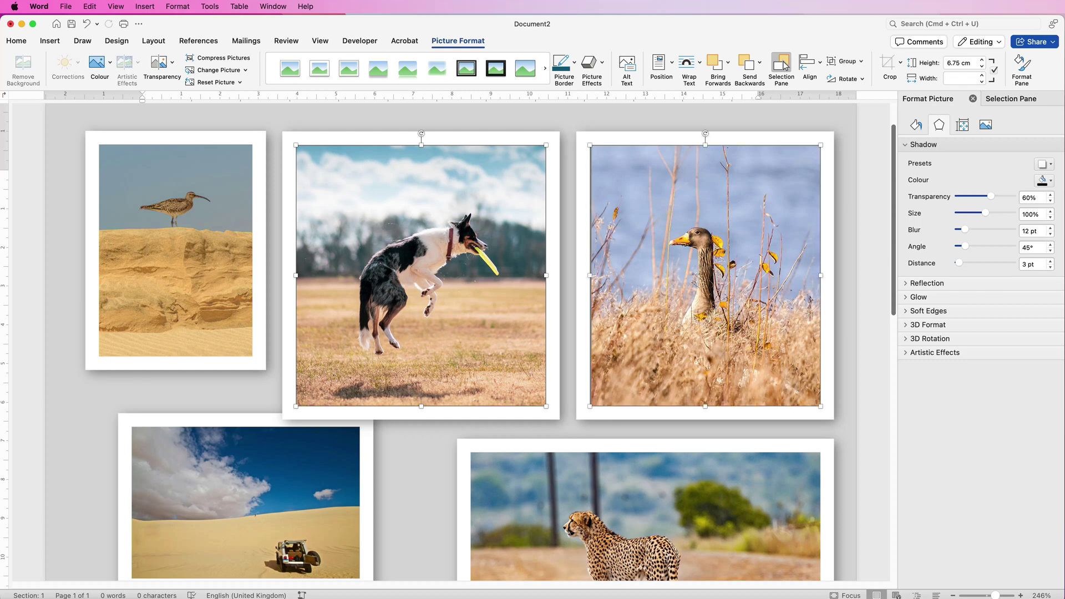
{"action": "left_click", "coordinate": [808, 64]}
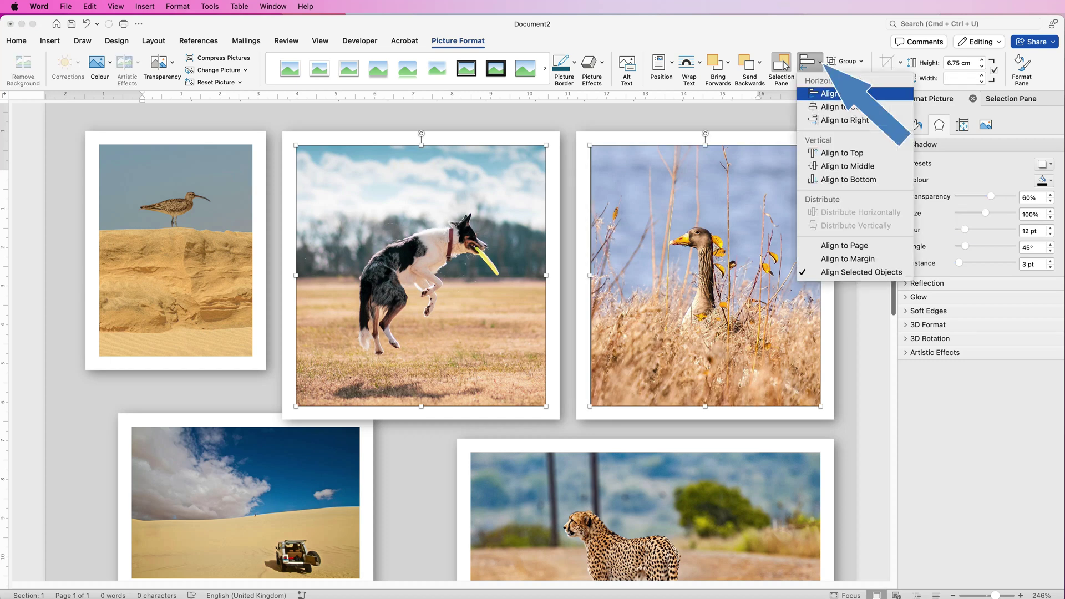
{"action": "key", "text": "Return"}
{"action": "left_click", "coordinate": [145, 180]}
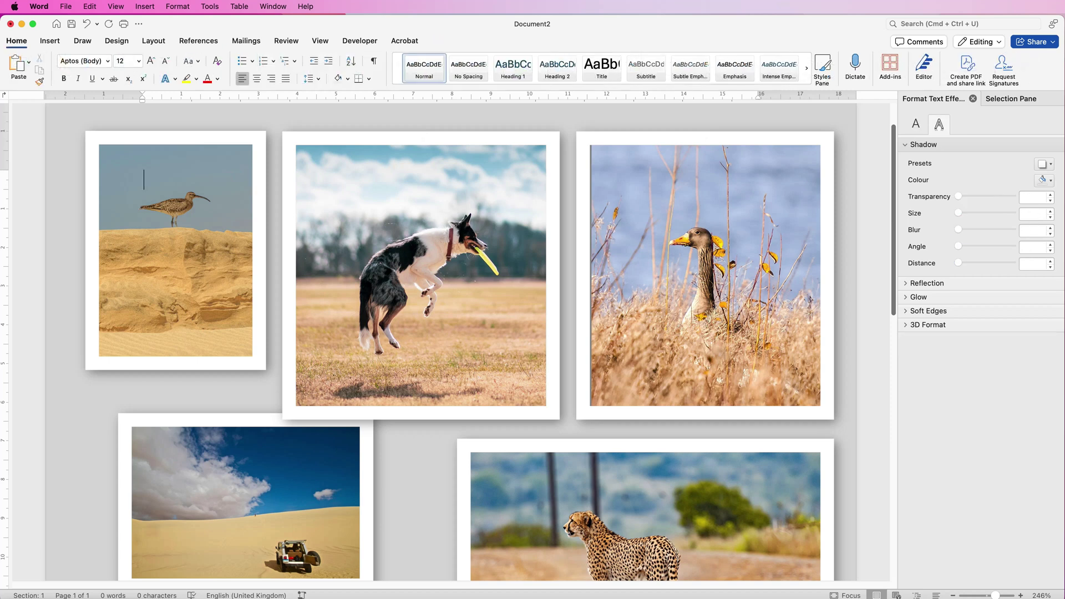
- Nudge the shorebird picture very slightly right and set its height to 6.75 cm
{"action": "mouse_move", "coordinate": [222, 278]}
{"action": "left_mouse_down"}
{"action": "mouse_move", "coordinate": [229, 299]}
{"action": "mouse_move", "coordinate": [233, 276]}
{"action": "mouse_move", "coordinate": [223, 278]}
{"action": "left_mouse_up"}
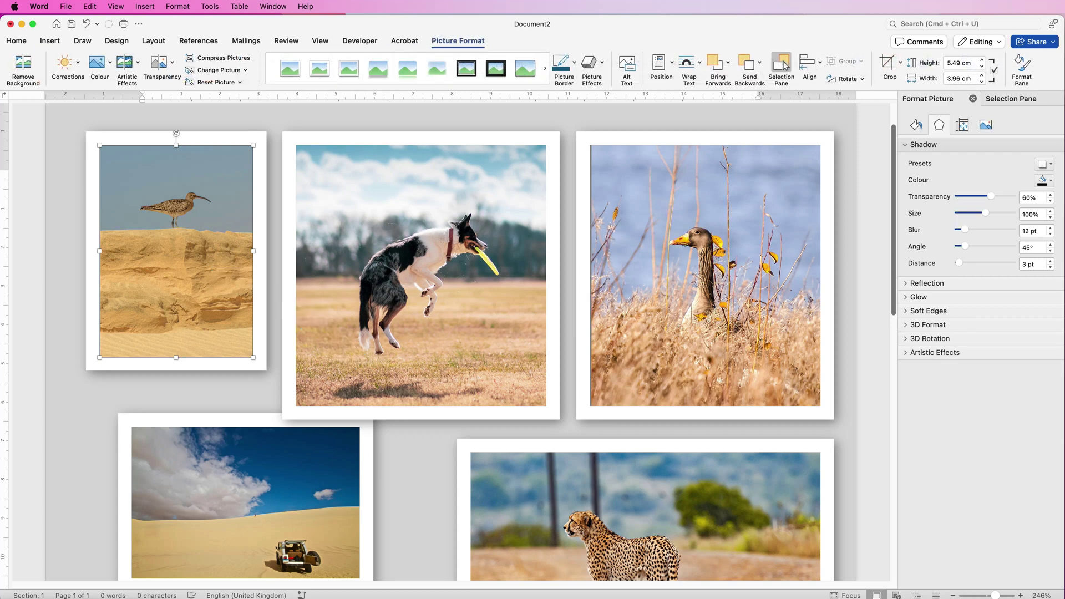
{"action": "key", "text": "Tab"}
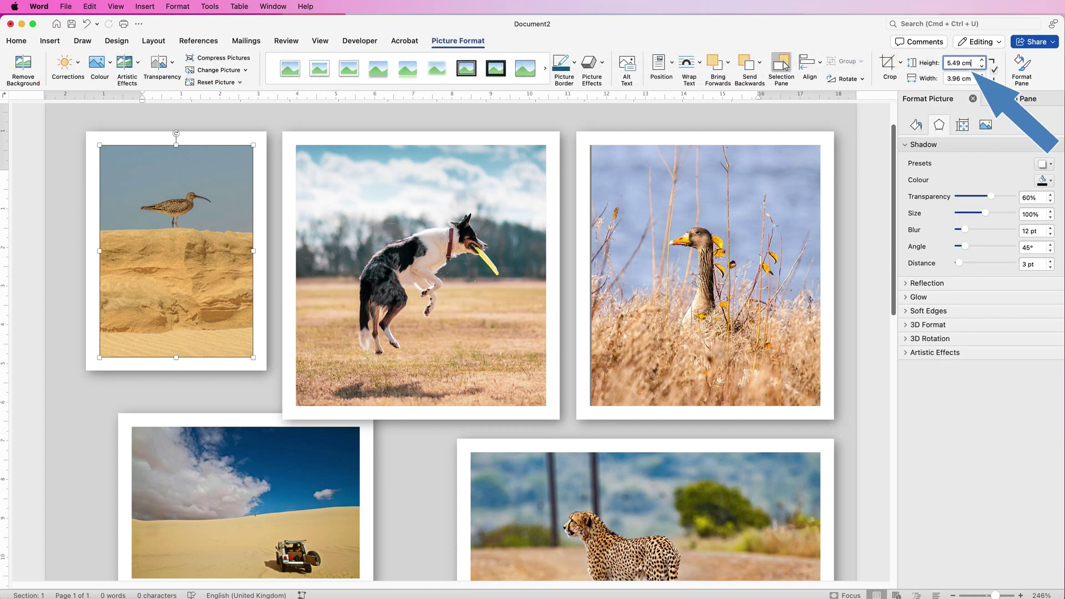
{"action": "key", "text": "shift+Left"}
{"action": "key", "text": "shift+Left"}
{"action": "key", "text": "shift+Left"}
{"action": "key", "text": "shift+Left"}
{"action": "key", "text": "shift+Left"}
{"action": "key", "text": "shift+Left"}
{"action": "key", "text": "shift+Left"}
{"action": "type", "text": "6.75 cm"}
{"action": "key", "text": "Return"}
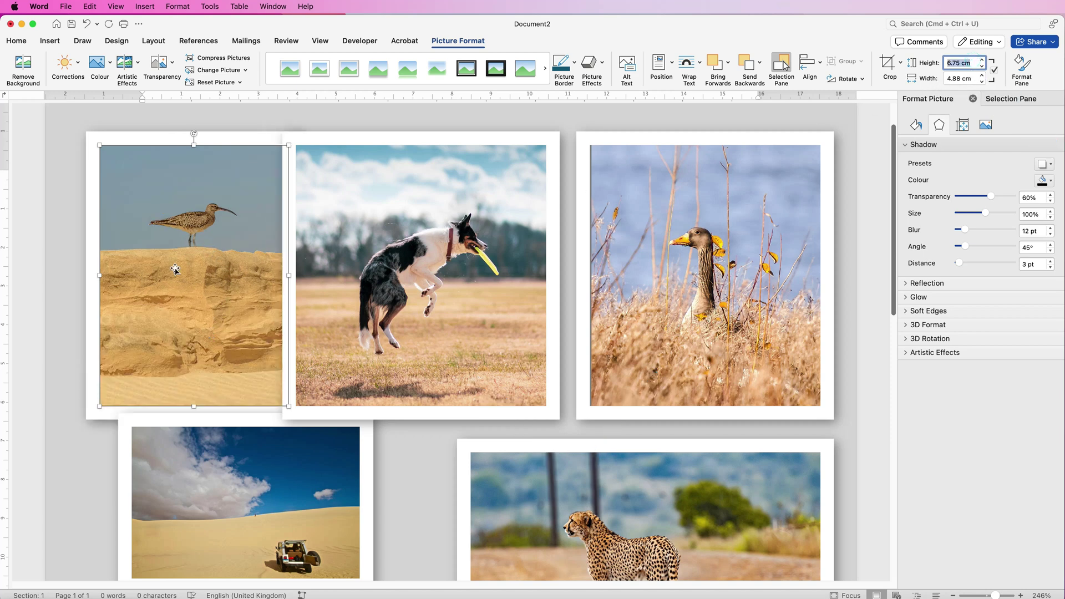
- Move the desert jeep picture down and slightly left, clear of the pictures in the top row
{"action": "left_click_drag", "start_coordinate": [278, 472], "coordinate": [273, 506]}
{"action": "scroll", "coordinate": [290, 444], "scroll_direction": "down", "scroll_amount": 10}
{"action": "scroll", "coordinate": [290, 444], "scroll_direction": "up", "scroll_amount": 11}
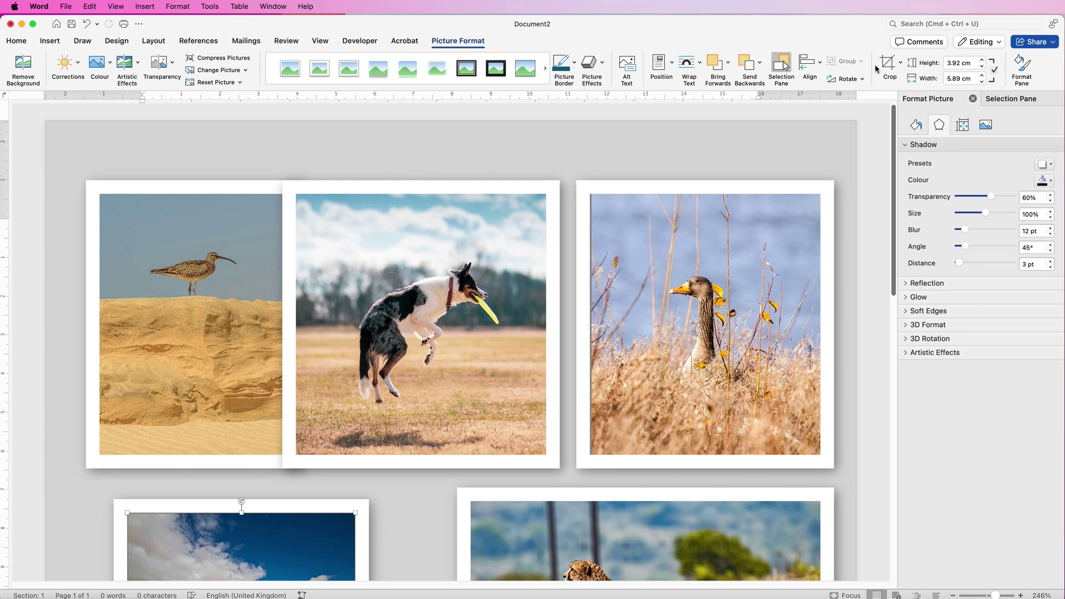
- Crop the shorebird picture's right side to a width of about 3.94 cm, and shift the image left within the crop frame
{"action": "left_click", "coordinate": [160, 259]}
{"action": "left_click", "coordinate": [888, 63]}
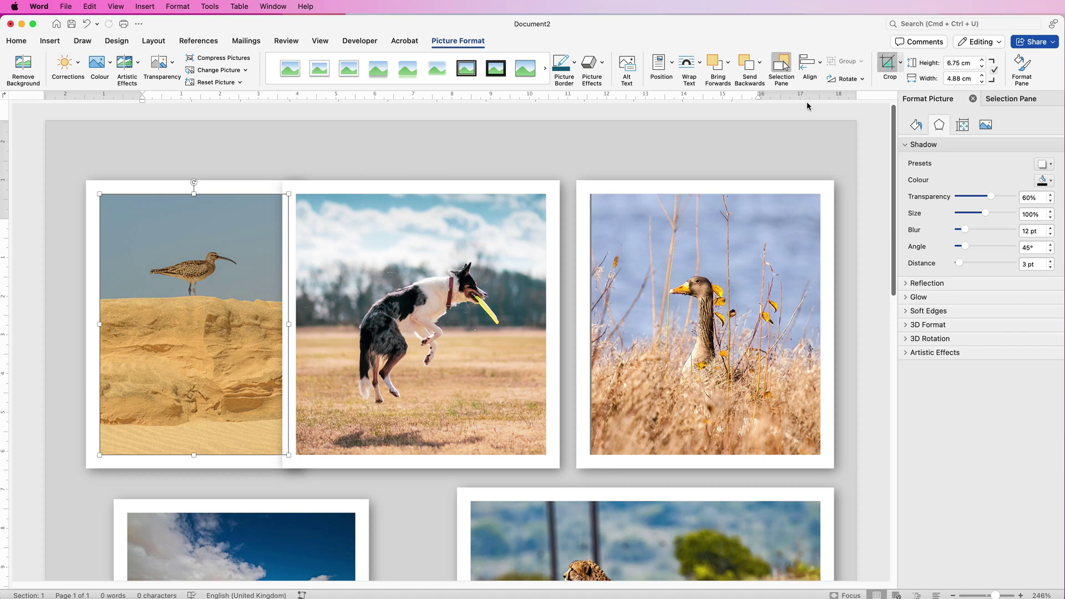
{"action": "left_click_drag", "start_coordinate": [287, 325], "coordinate": [248, 327]}
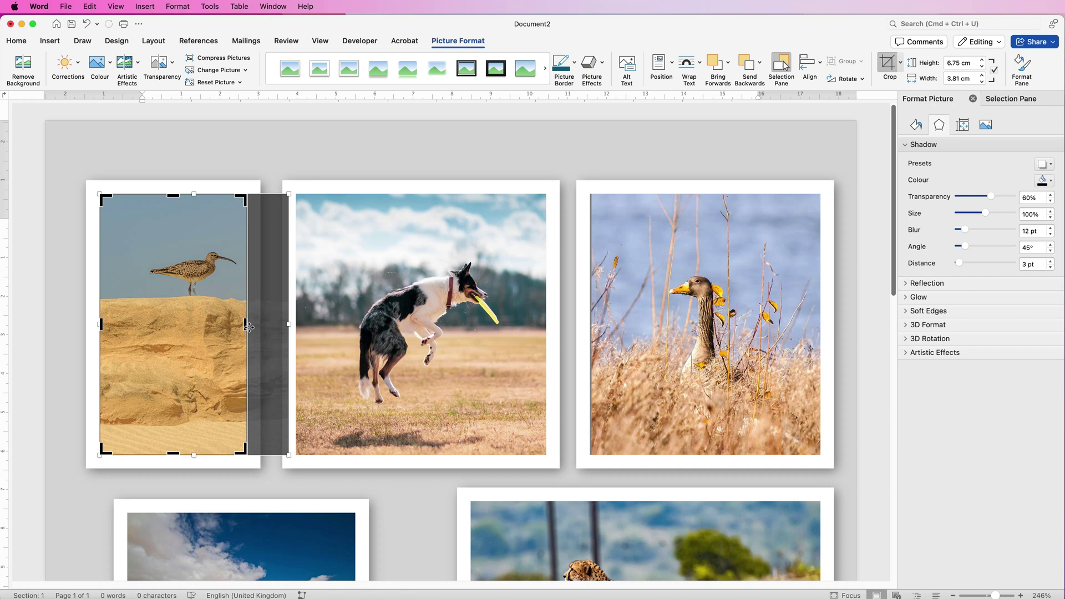
{"action": "left_click_drag", "start_coordinate": [246, 324], "coordinate": [251, 324]}
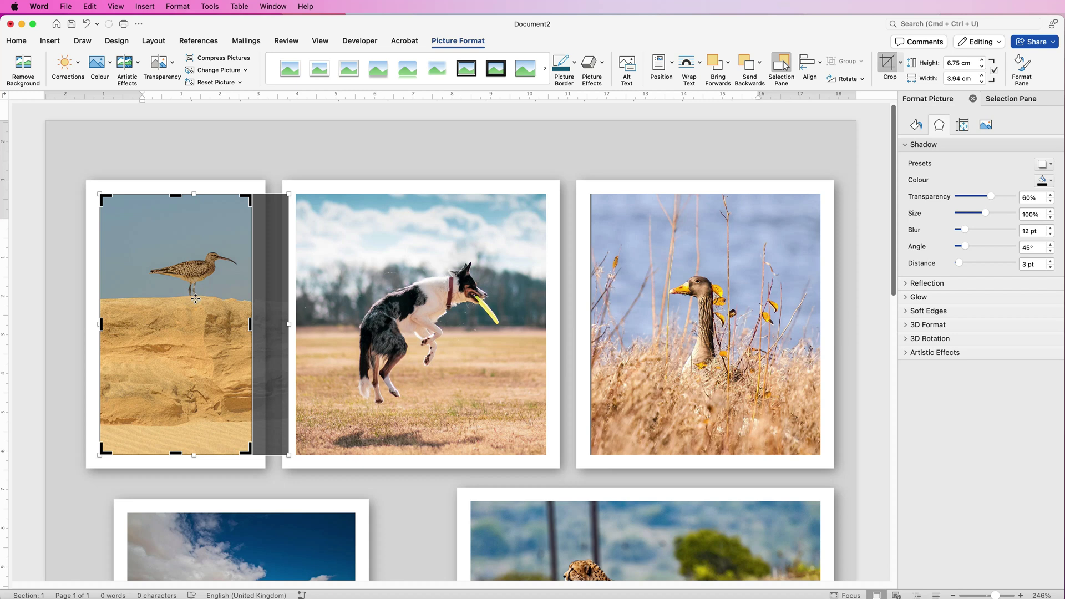
{"action": "left_click_drag", "start_coordinate": [194, 303], "coordinate": [183, 300]}
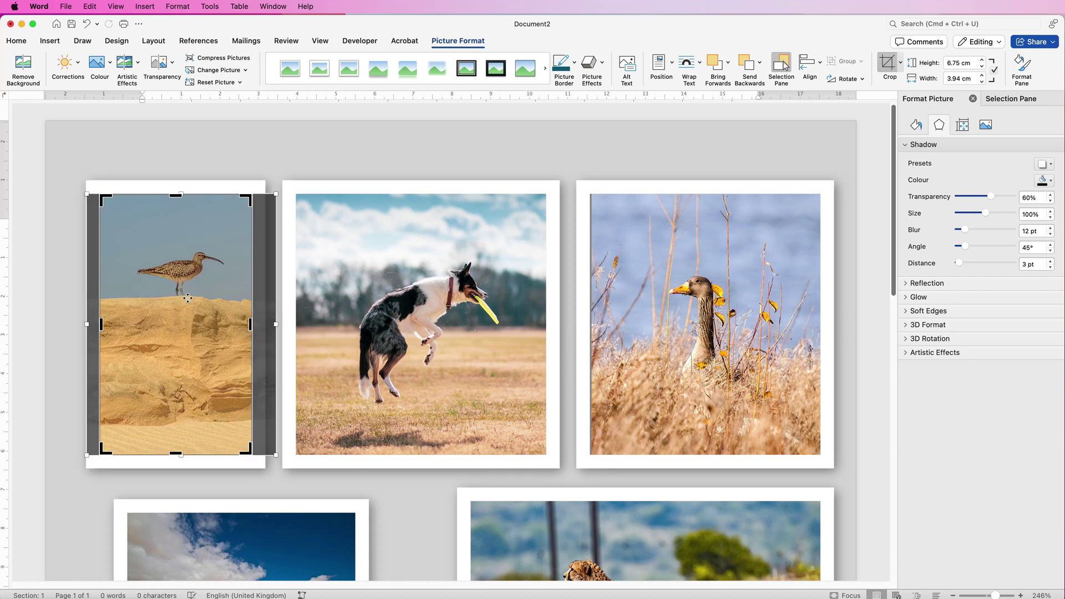
{"action": "key", "text": "Escape"}
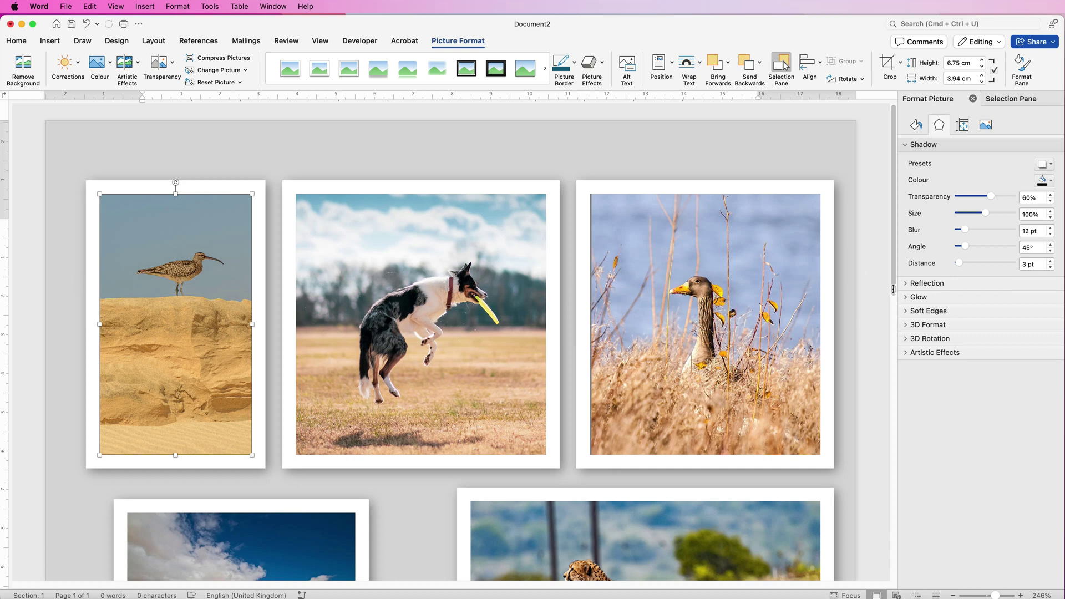
- Move the desert jeep picture up and right, beside the cheetah picture, and align the tops of both pictures
{"action": "left_click_drag", "start_coordinate": [893, 287], "coordinate": [896, 305]}
{"action": "scroll", "coordinate": [894, 361], "scroll_direction": "down", "scroll_amount": 5}
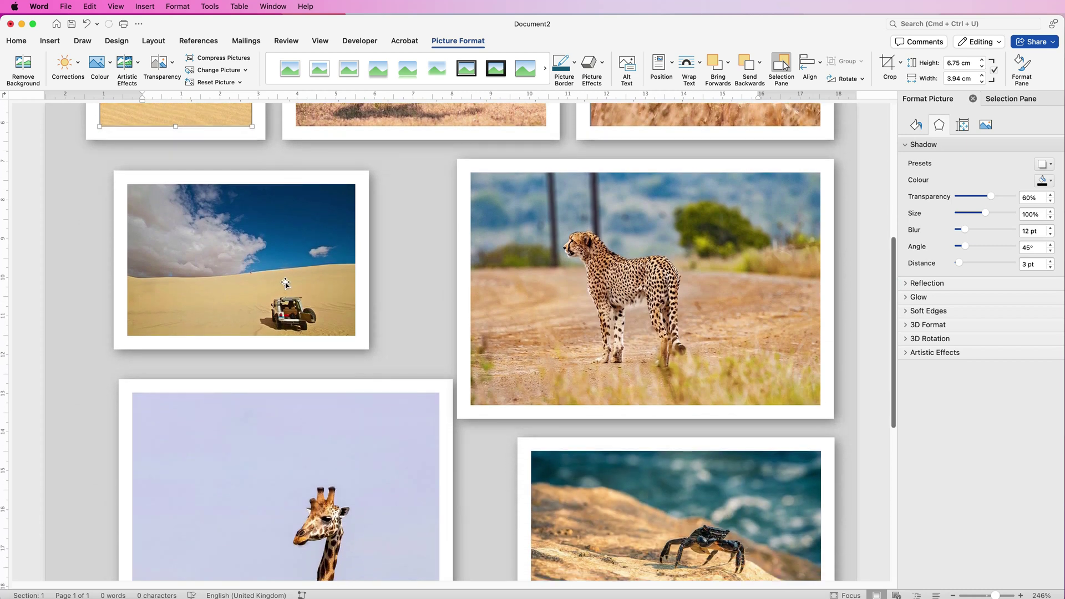
{"action": "left_click_drag", "start_coordinate": [286, 284], "coordinate": [354, 272]}
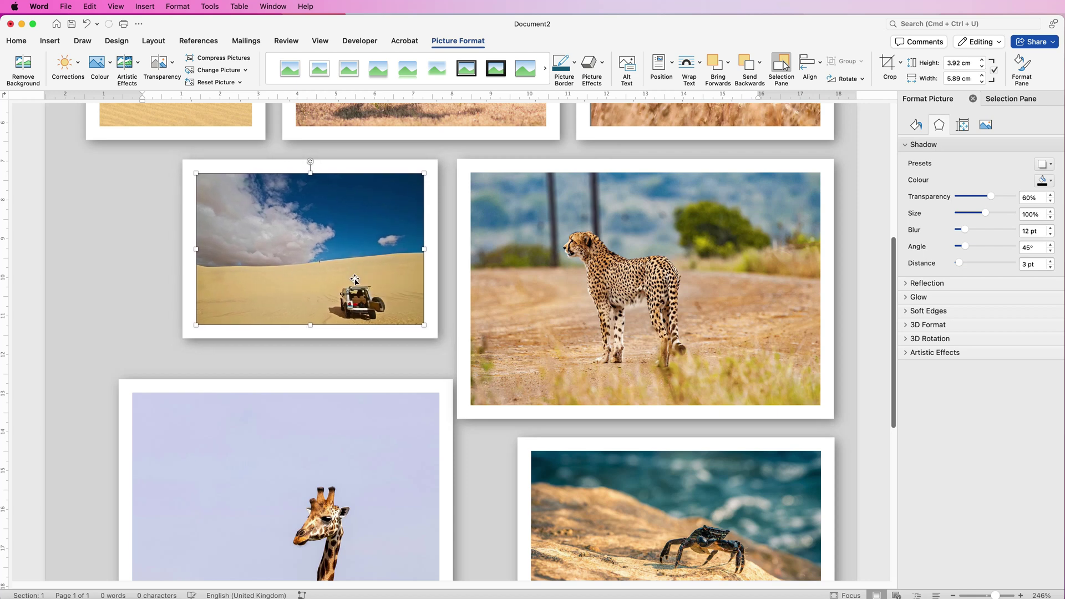
{"action": "left_click", "coordinate": [528, 254], "text": "shift"}
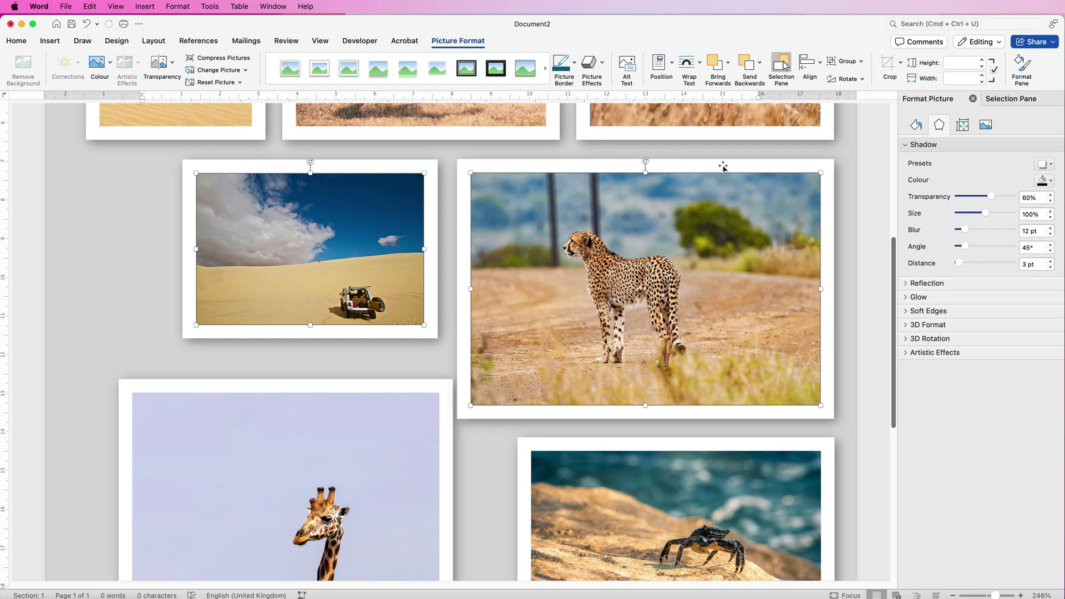
{"action": "left_click", "coordinate": [822, 66]}
{"action": "left_click", "coordinate": [826, 153]}
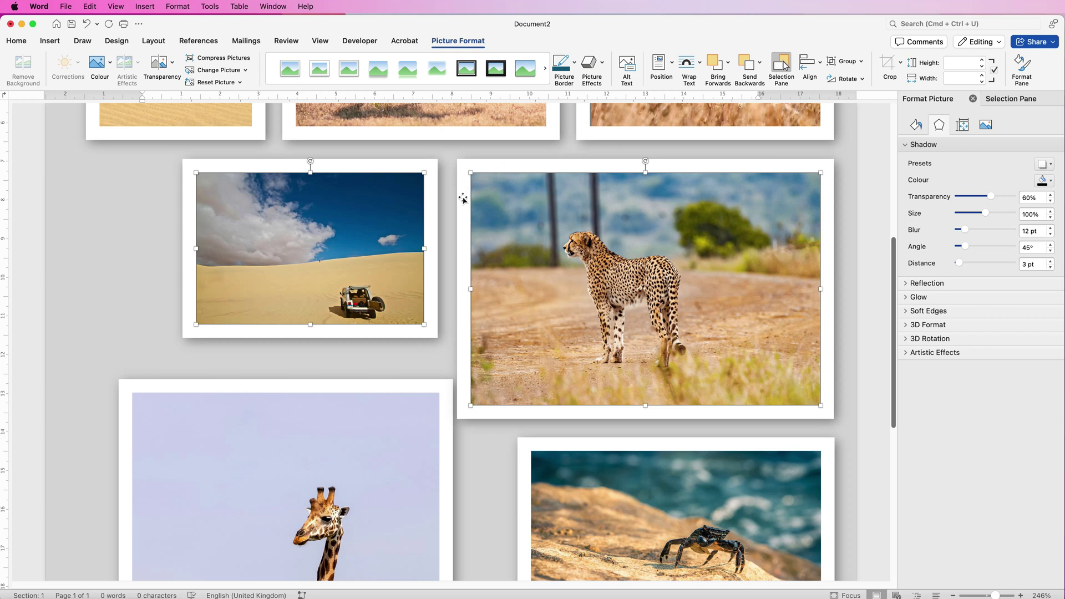
- Copy the cheetah picture's 6.02 cm height to the jeep picture and line up its left edge with the shorebird picture
{"action": "left_click", "coordinate": [422, 362]}
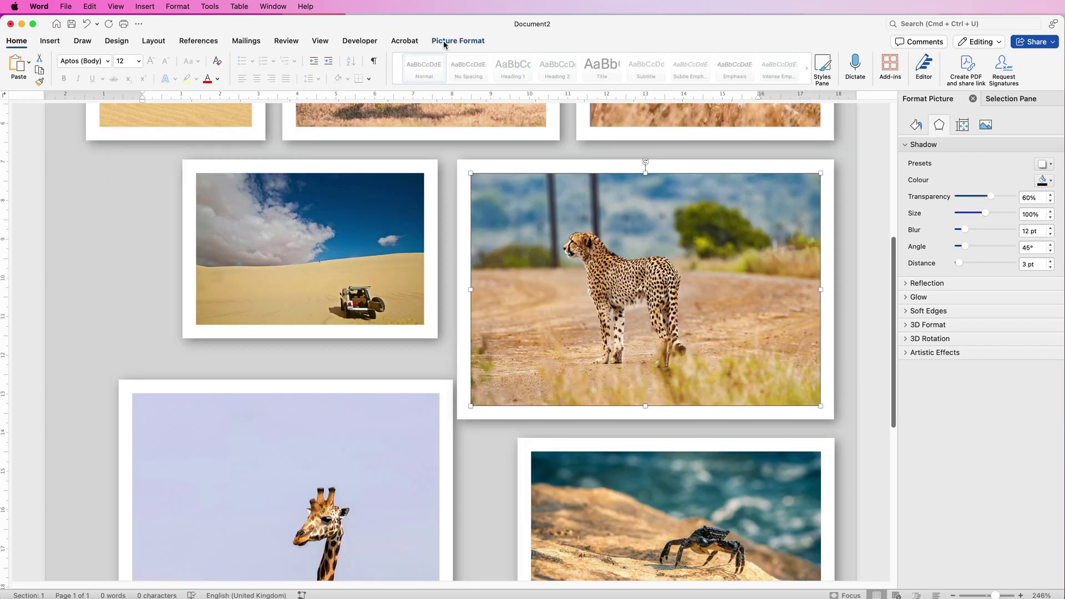
{"action": "left_click", "coordinate": [444, 42]}
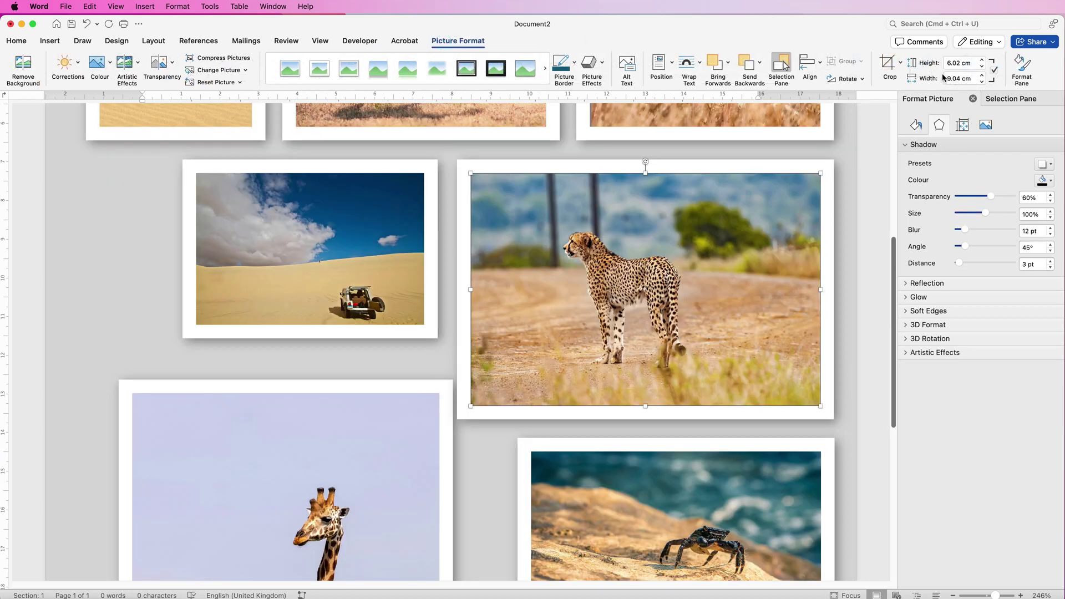
{"action": "left_click_drag", "start_coordinate": [975, 63], "coordinate": [951, 65]}
{"action": "key", "text": "super+c"}
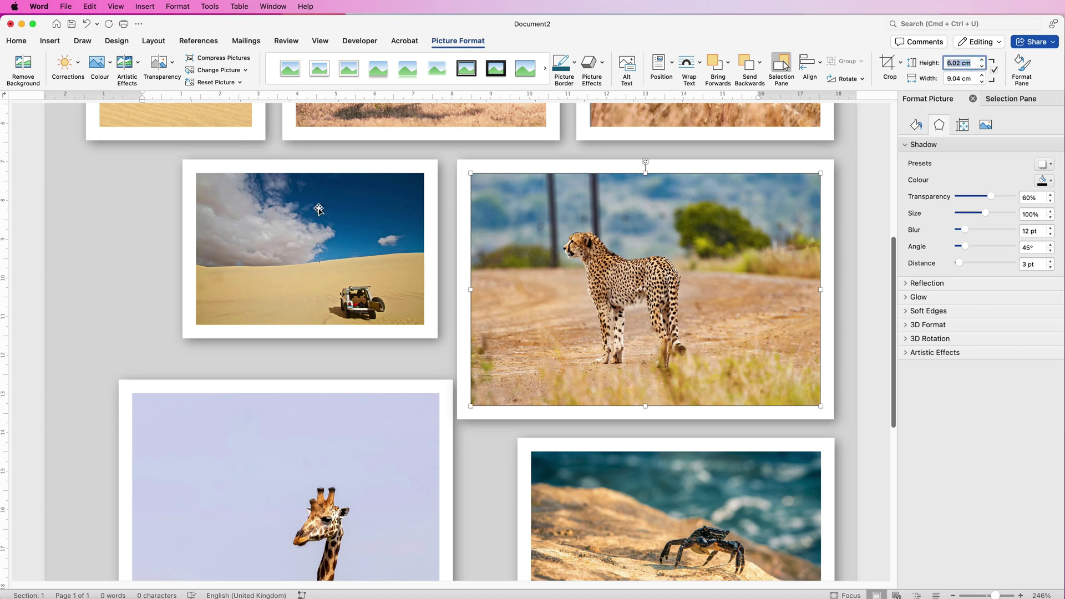
{"action": "left_click", "coordinate": [308, 227]}
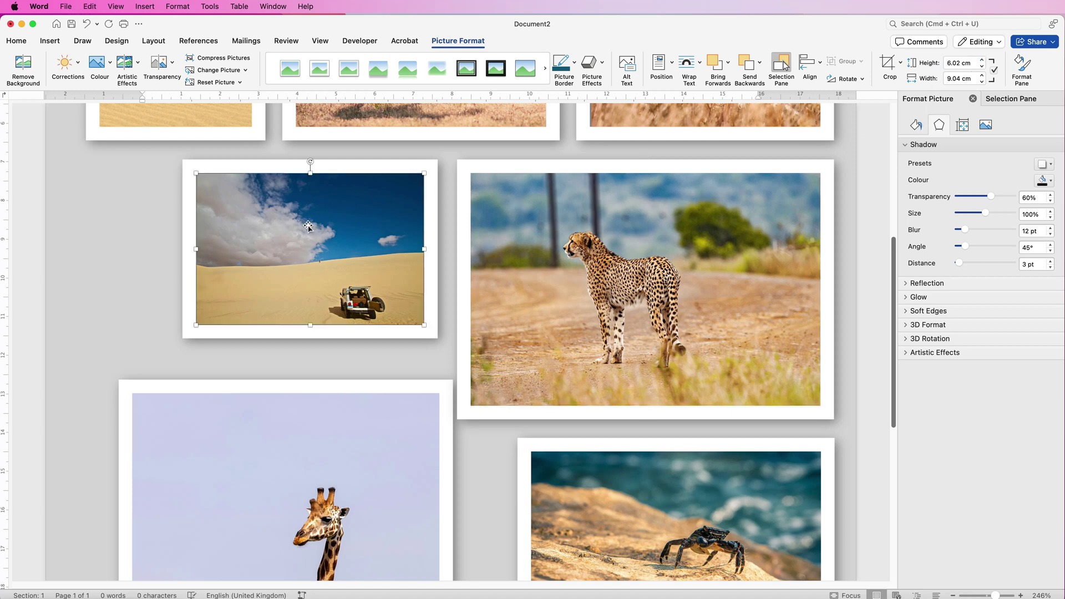
{"action": "left_click", "coordinate": [972, 63]}
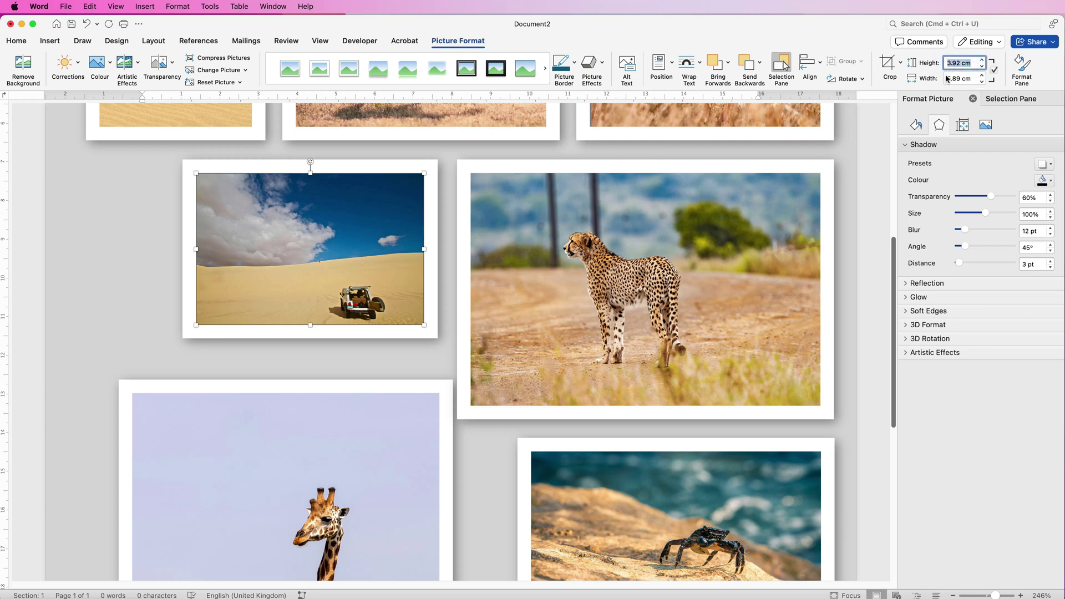
{"action": "key", "text": "super+v"}
{"action": "key", "text": "Return"}
{"action": "left_click_drag", "start_coordinate": [346, 236], "coordinate": [255, 225]}
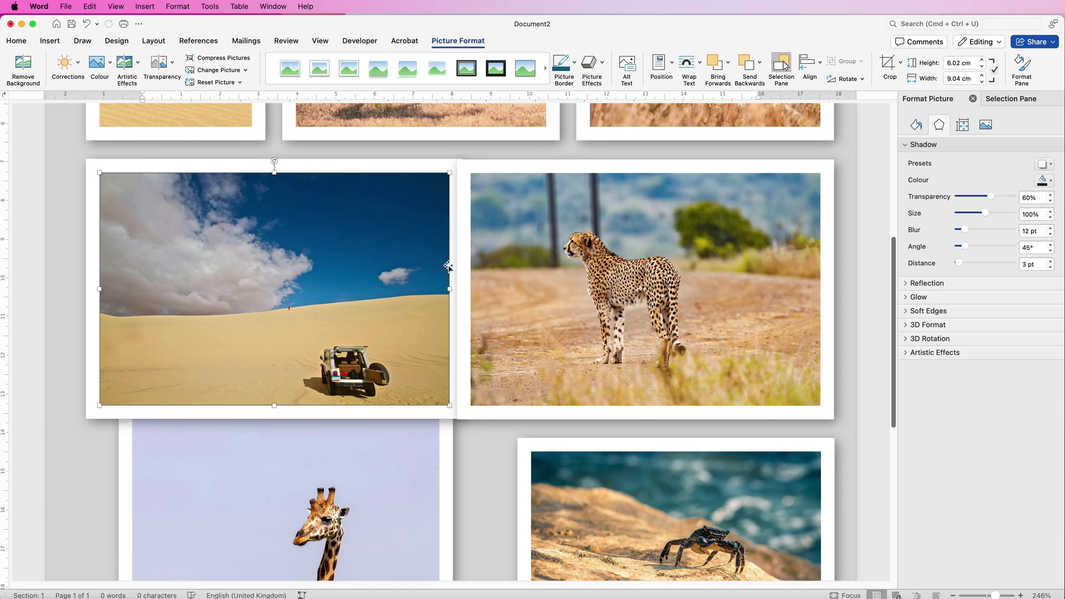
- Crop the jeep picture's right side to a width of about 8.4 cm, and shift the image left within the crop frame
{"action": "left_click", "coordinate": [886, 65]}
{"action": "left_click_drag", "start_coordinate": [448, 289], "coordinate": [425, 290]}
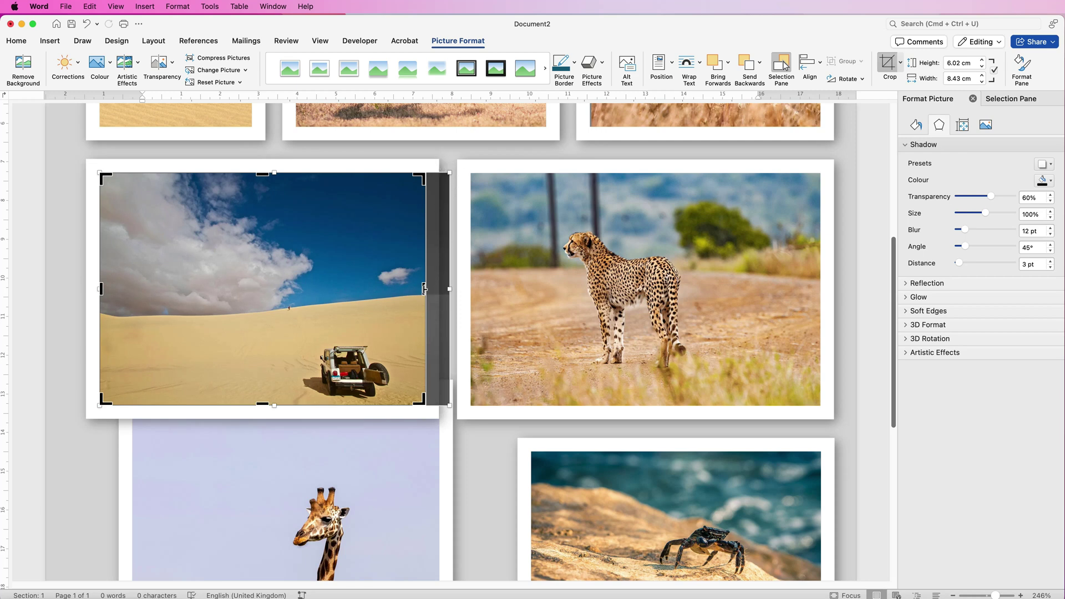
{"action": "left_click_drag", "start_coordinate": [424, 289], "coordinate": [423, 289]}
{"action": "left_click_drag", "start_coordinate": [335, 315], "coordinate": [319, 312]}
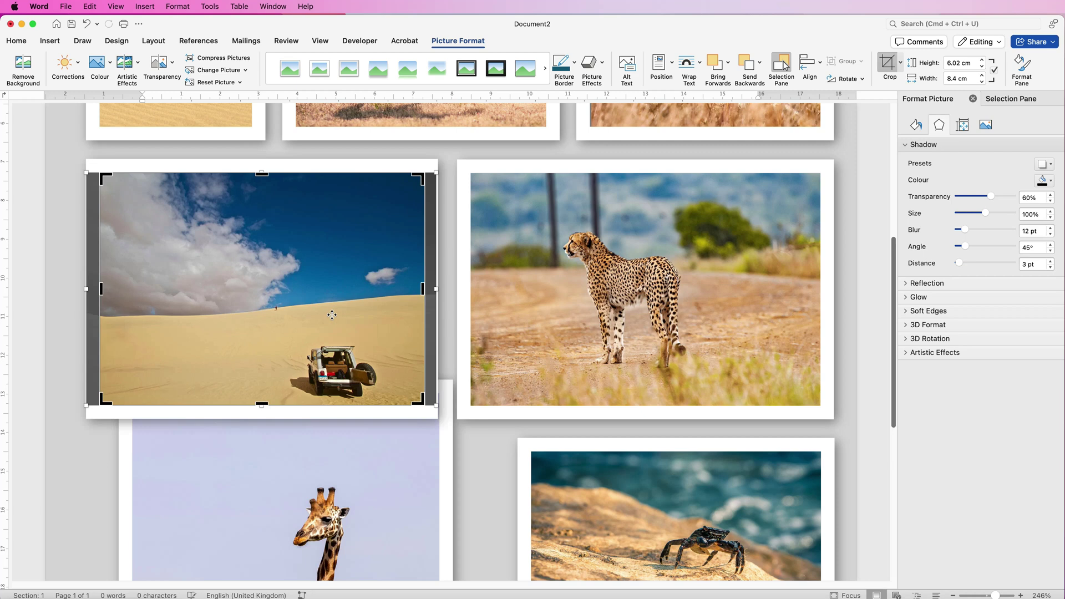
{"action": "key", "text": "Escape"}
- Move the giraffe picture level with the top of the crab picture and flush with the jeep picture's left edge
{"action": "scroll", "coordinate": [723, 348], "scroll_direction": "up", "scroll_amount": 2}
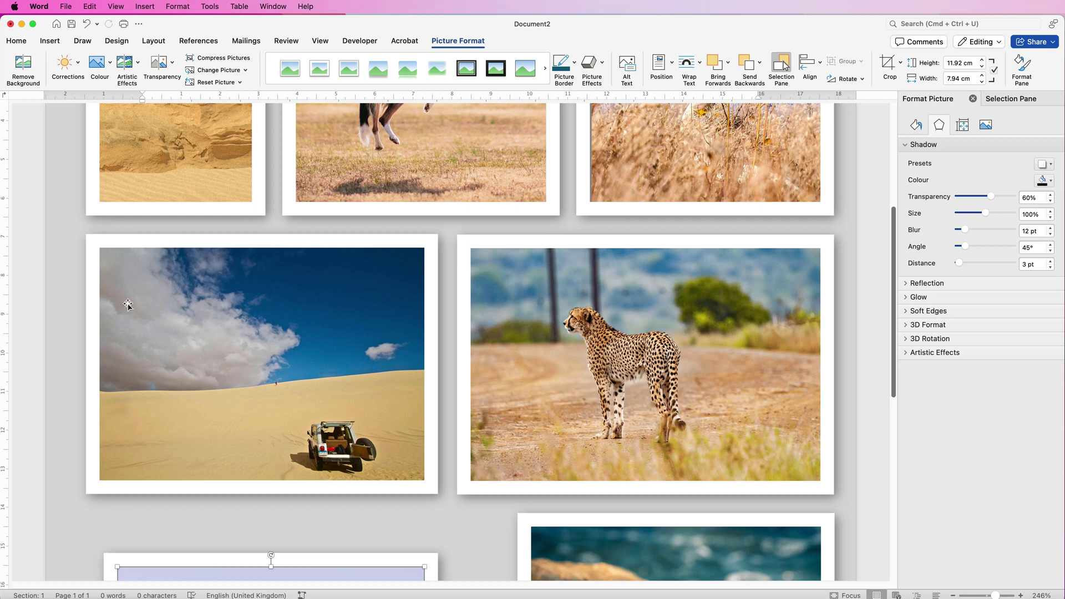
{"action": "scroll", "coordinate": [881, 523], "scroll_direction": "down", "scroll_amount": 10}
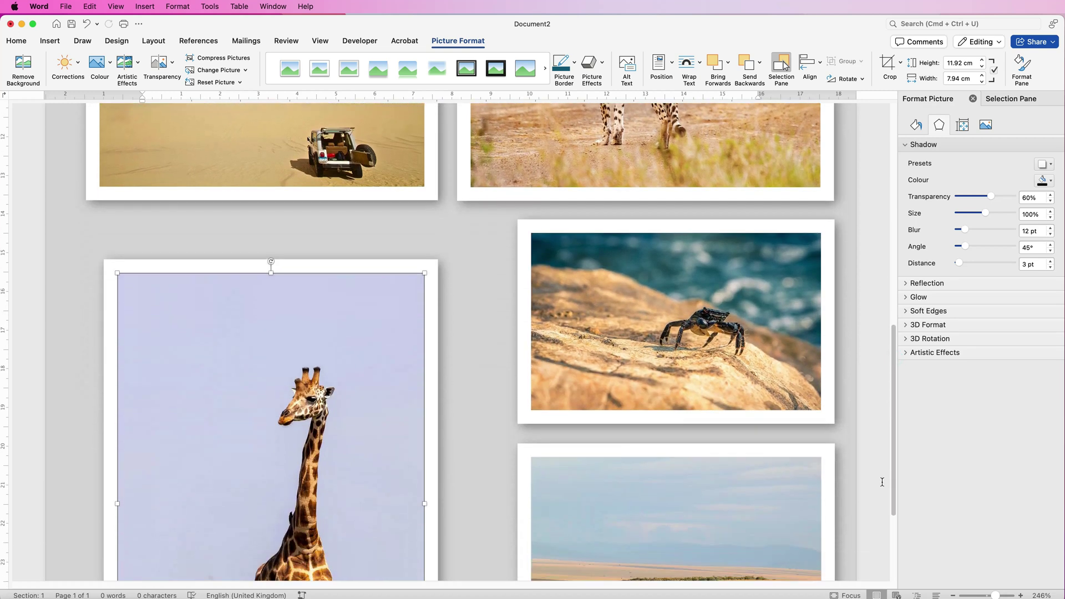
{"action": "scroll", "coordinate": [882, 523], "scroll_direction": "up", "scroll_amount": 1}
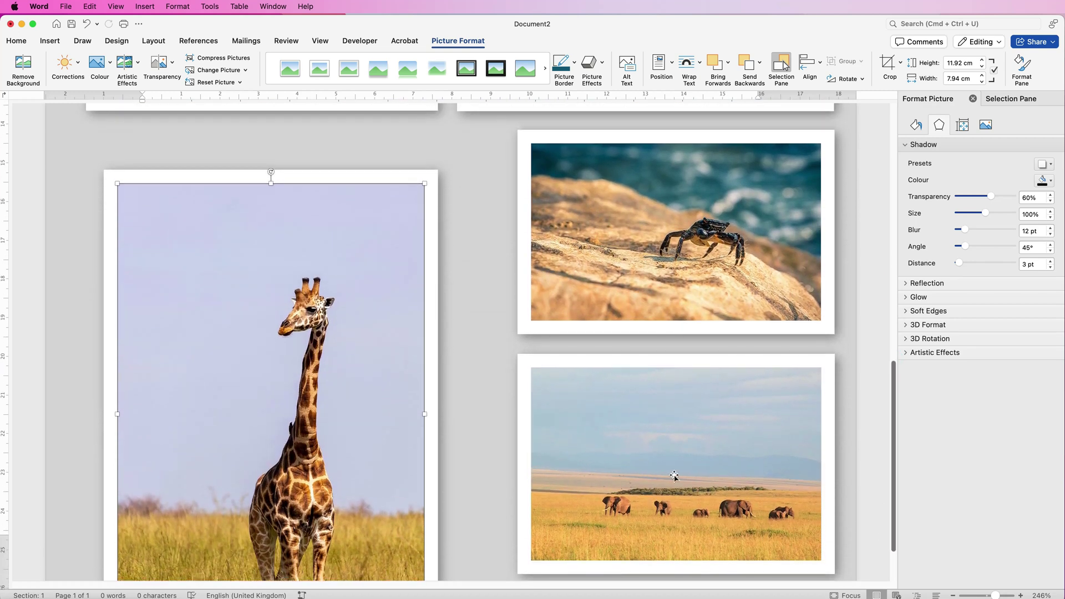
{"action": "left_click_drag", "start_coordinate": [251, 324], "coordinate": [310, 285]}
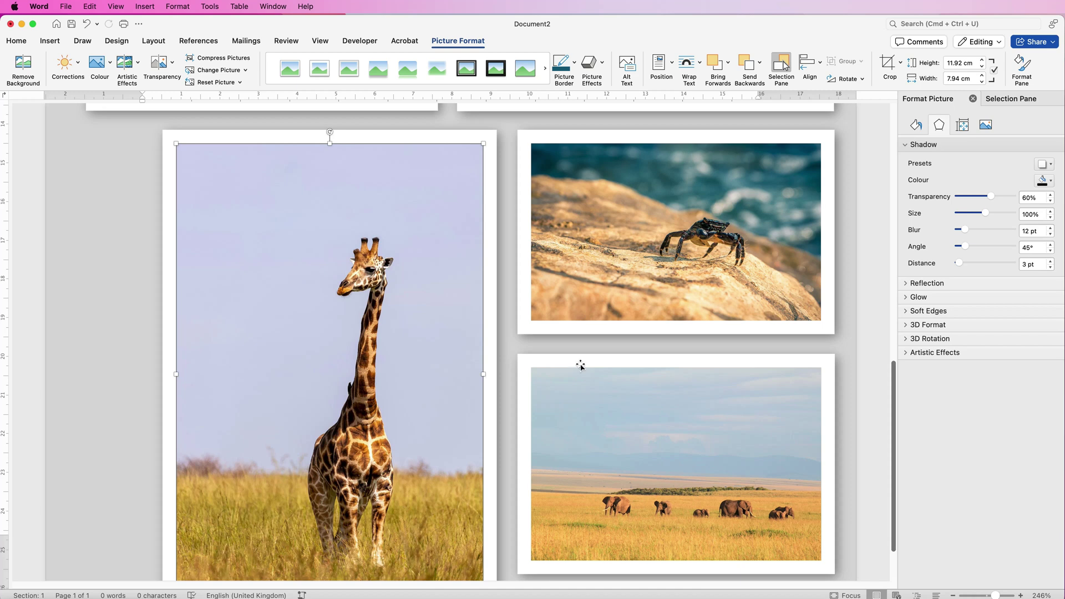
{"action": "scroll", "coordinate": [293, 310], "scroll_direction": "up", "scroll_amount": 2}
{"action": "left_click_drag", "start_coordinate": [293, 310], "coordinate": [219, 308]}
- Enlarge the giraffe picture to about 15.04 by 10.01 cm and move it down until its top lines up with the crab picture
{"action": "left_click_drag", "start_coordinate": [409, 184], "coordinate": [488, 140]}
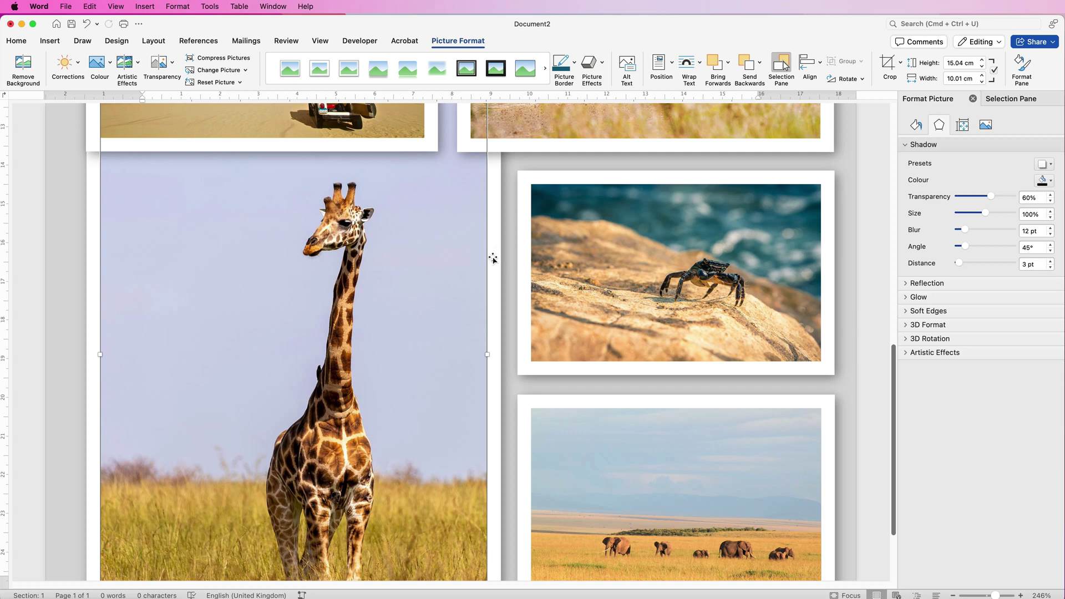
{"action": "key", "text": "Down"}
{"action": "key", "text": "Down"}
{"action": "key", "text": "Down"}
{"action": "key", "text": "Down"}
{"action": "key", "text": "Down"}
{"action": "key", "text": "Down"}
{"action": "key", "text": "Down"}
{"action": "key", "text": "Down"}
{"action": "key", "text": "Down"}
{"action": "key", "text": "Down"}
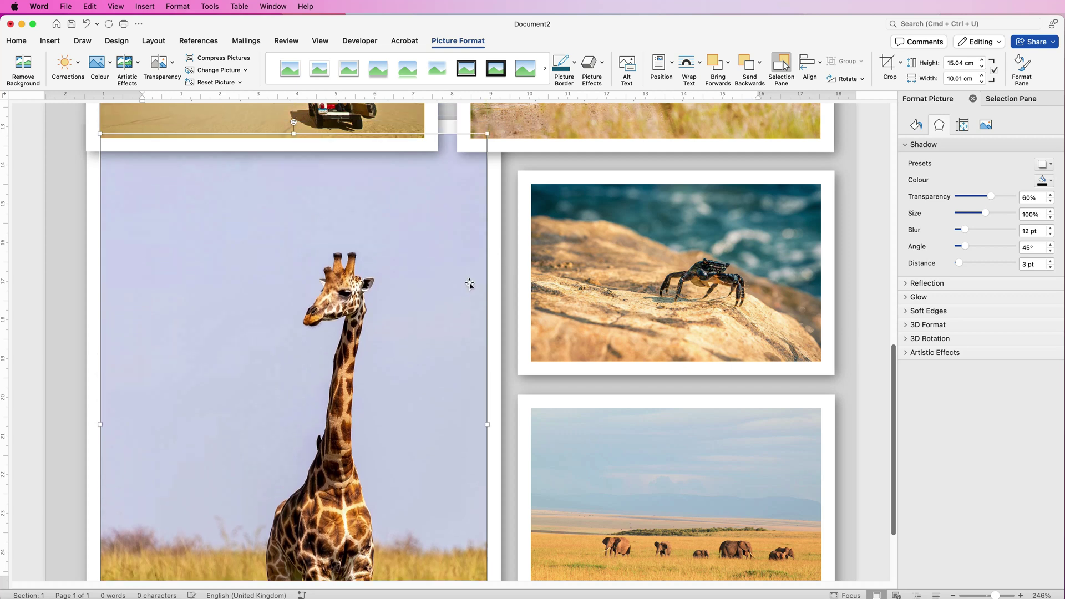
{"action": "key", "text": "Up"}
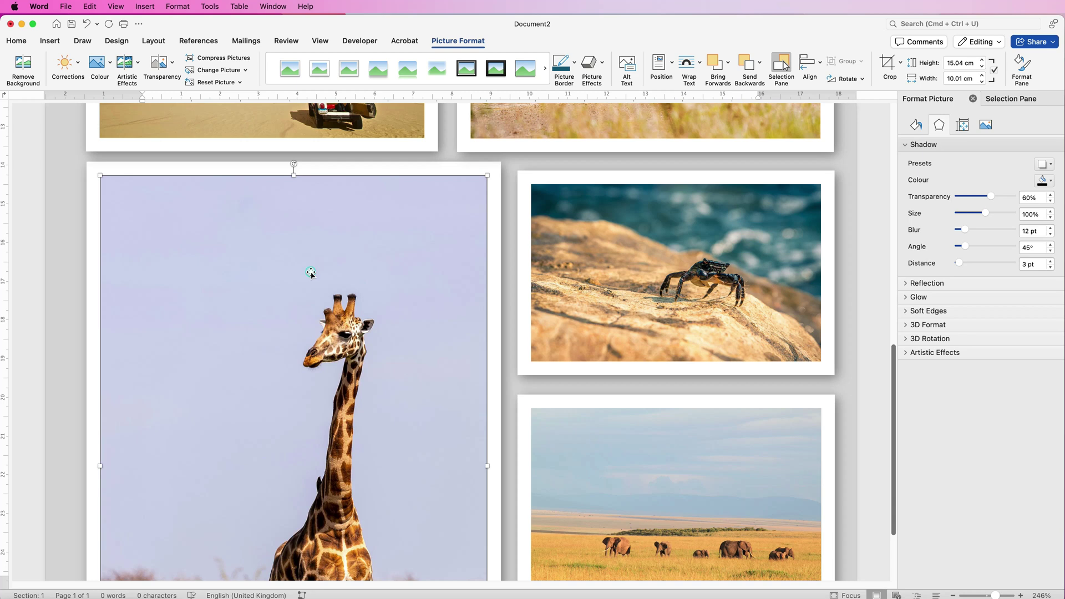
{"action": "left_click_drag", "start_coordinate": [311, 275], "coordinate": [310, 281]}
- Crop the top of the giraffe picture to a height of about 13.62 cm and move it back up level with the crab picture
{"action": "scroll", "coordinate": [311, 281], "scroll_direction": "down", "scroll_amount": 3}
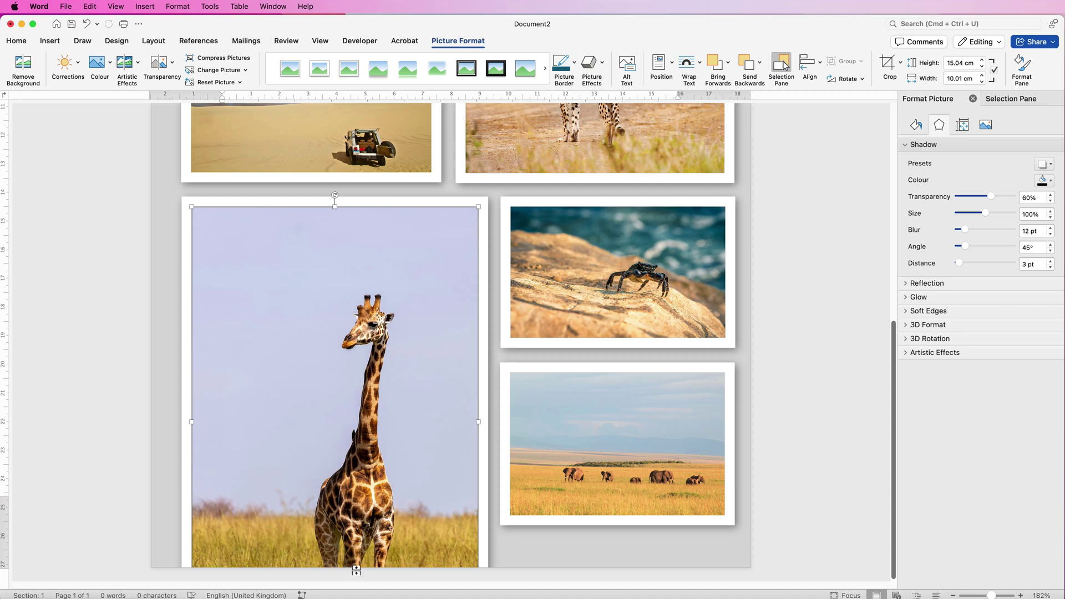
{"action": "left_click", "coordinate": [888, 66]}
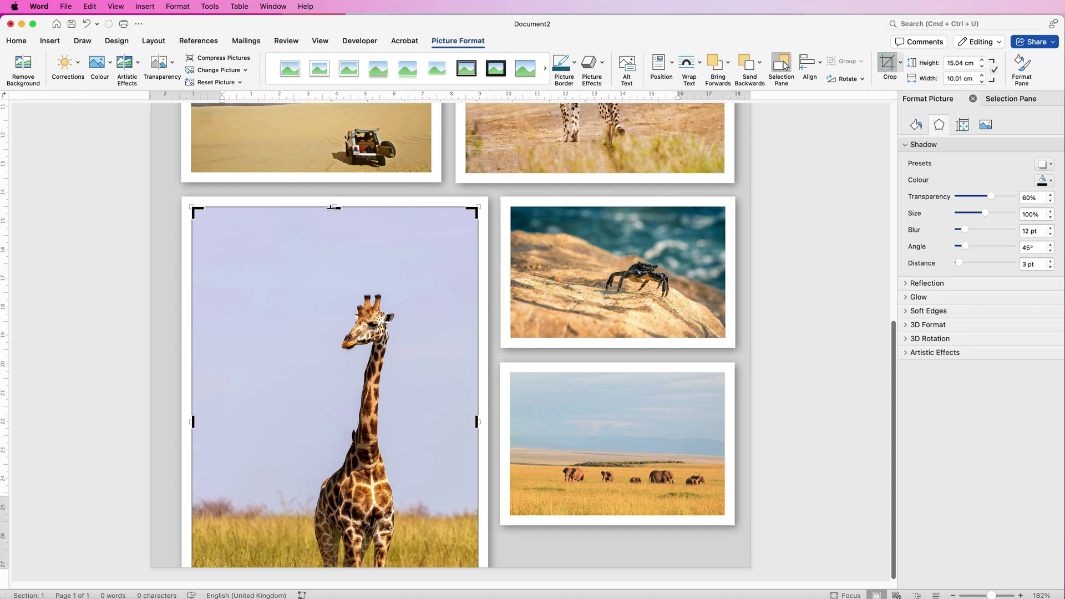
{"action": "left_click_drag", "start_coordinate": [335, 207], "coordinate": [334, 249]}
{"action": "key", "text": "Escape"}
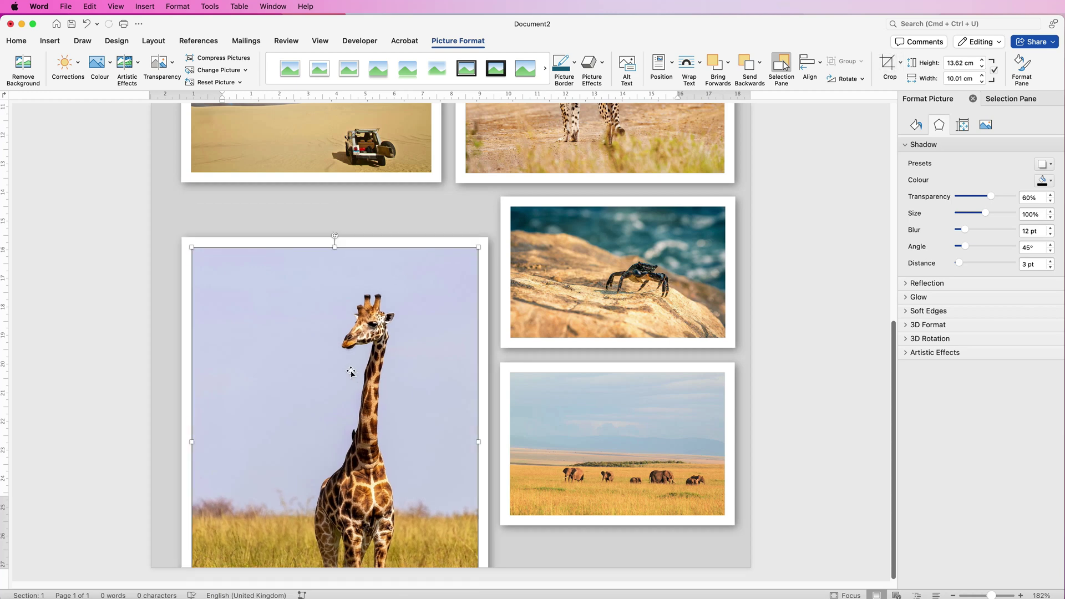
{"action": "left_click_drag", "start_coordinate": [348, 368], "coordinate": [348, 328]}
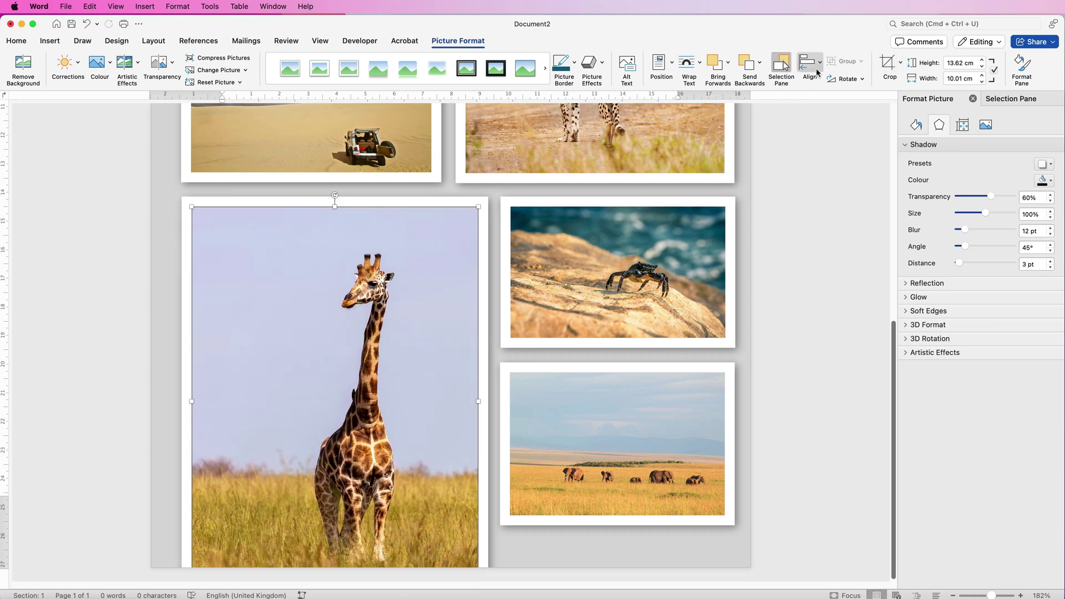
- Crop more sky off the giraffe picture to a height of about 12.37 cm and realign its top with the crab picture
{"action": "left_click", "coordinate": [889, 64]}
{"action": "left_click_drag", "start_coordinate": [334, 208], "coordinate": [335, 243]}
{"action": "left_click_drag", "start_coordinate": [315, 346], "coordinate": [322, 313]}
{"action": "key", "text": "Escape"}
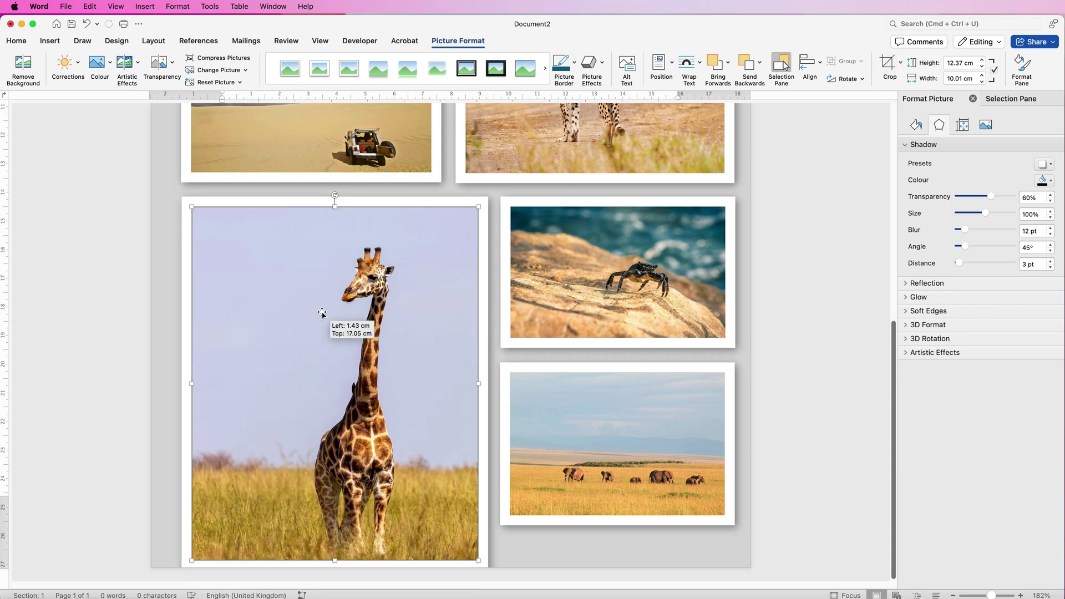
{"action": "left_click_drag", "start_coordinate": [322, 314], "coordinate": [321, 312]}
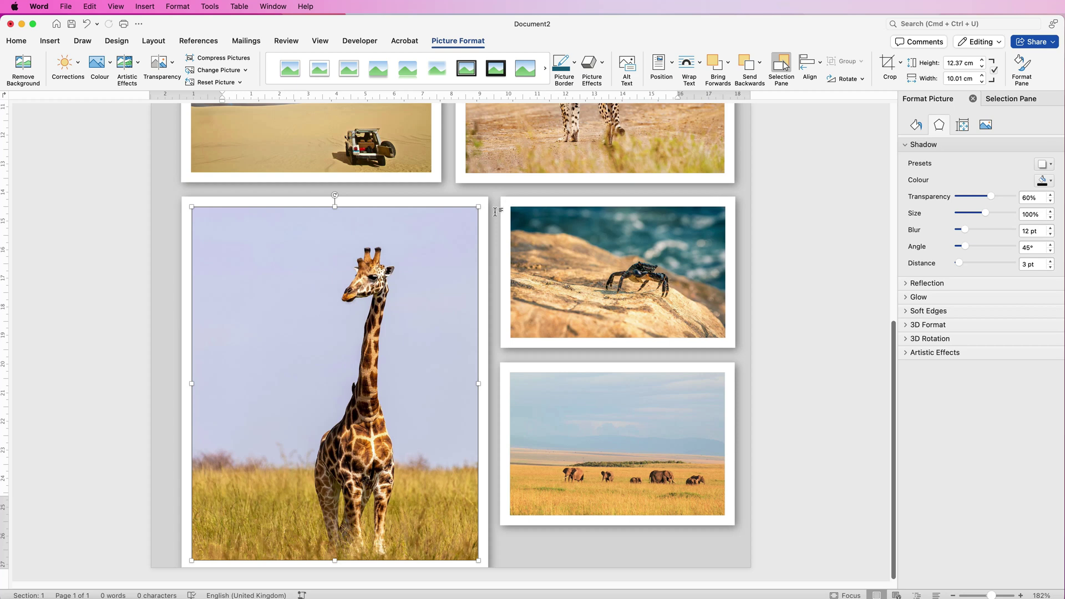
- Crop the giraffe picture's bottom level with the elephant picture, about 10.79 cm high, and shift the image up within the crop frame
{"action": "left_click", "coordinate": [890, 65]}
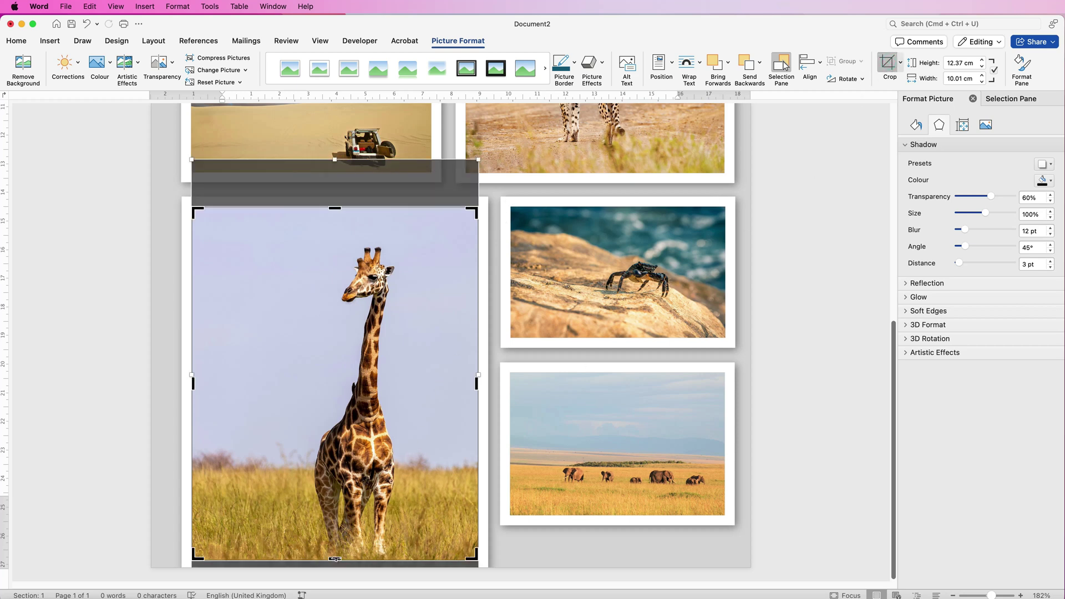
{"action": "left_click_drag", "start_coordinate": [335, 560], "coordinate": [338, 517]}
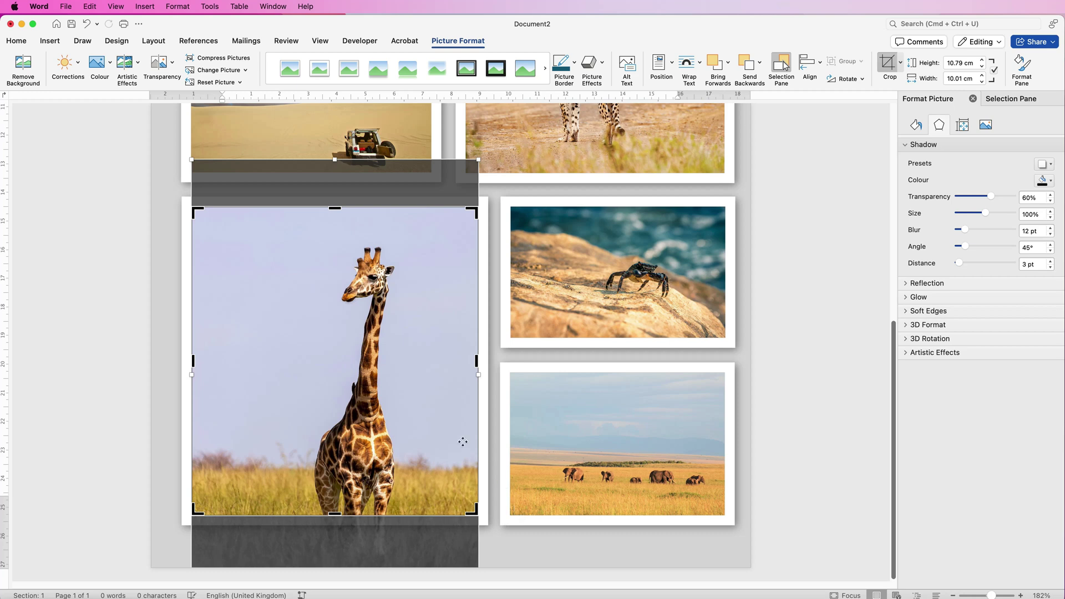
{"action": "left_click_drag", "start_coordinate": [369, 362], "coordinate": [369, 350]}
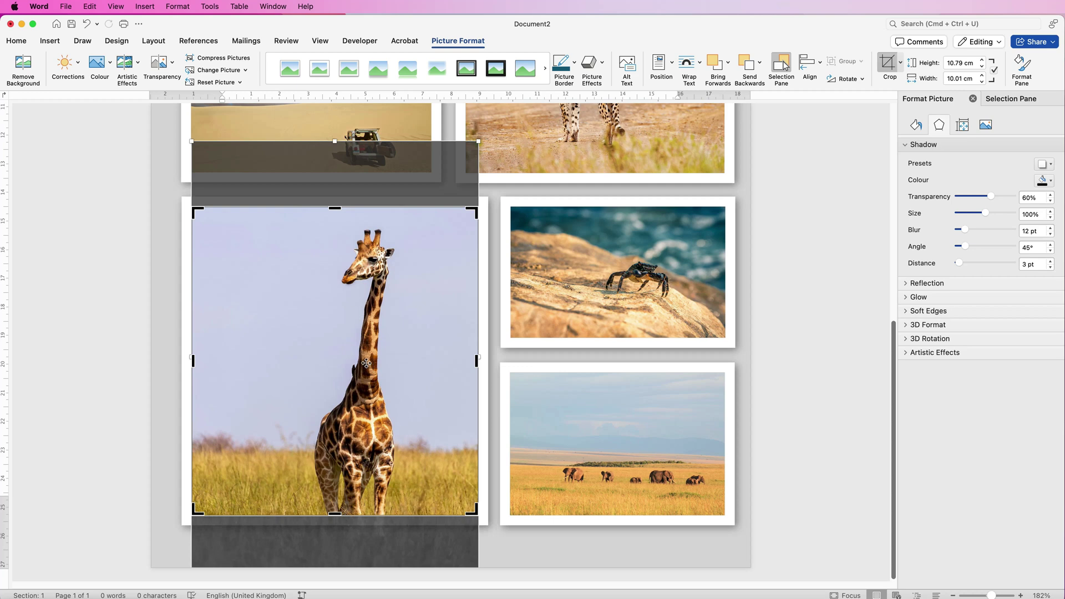
{"action": "key", "text": "Escape"}
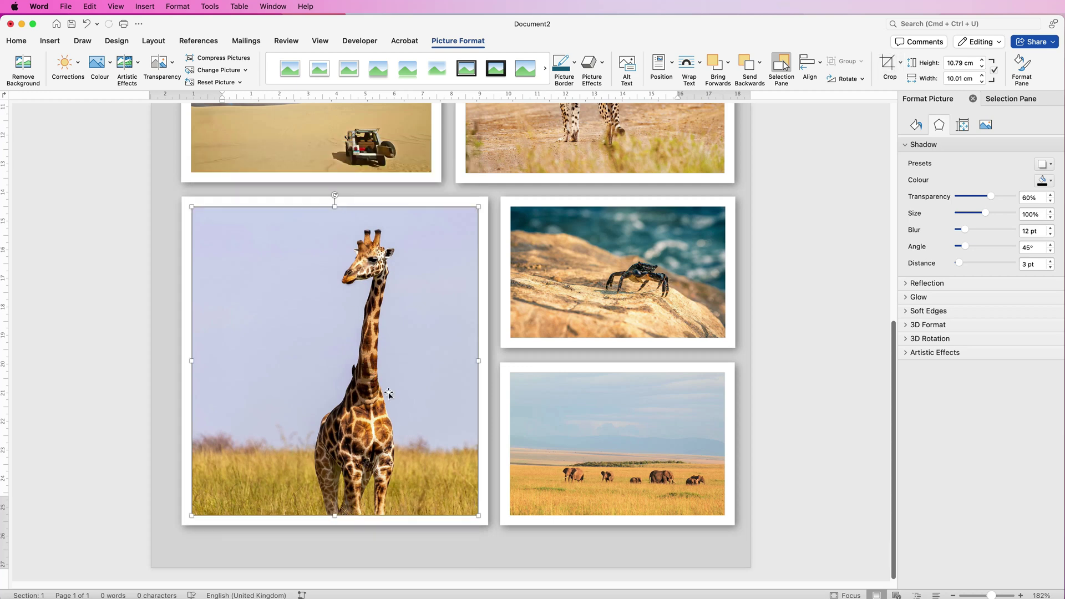
- Select all eight pictures, Picture 1 through Picture 8, without the background rectangle, and group them
{"action": "left_click", "coordinate": [990, 595]}
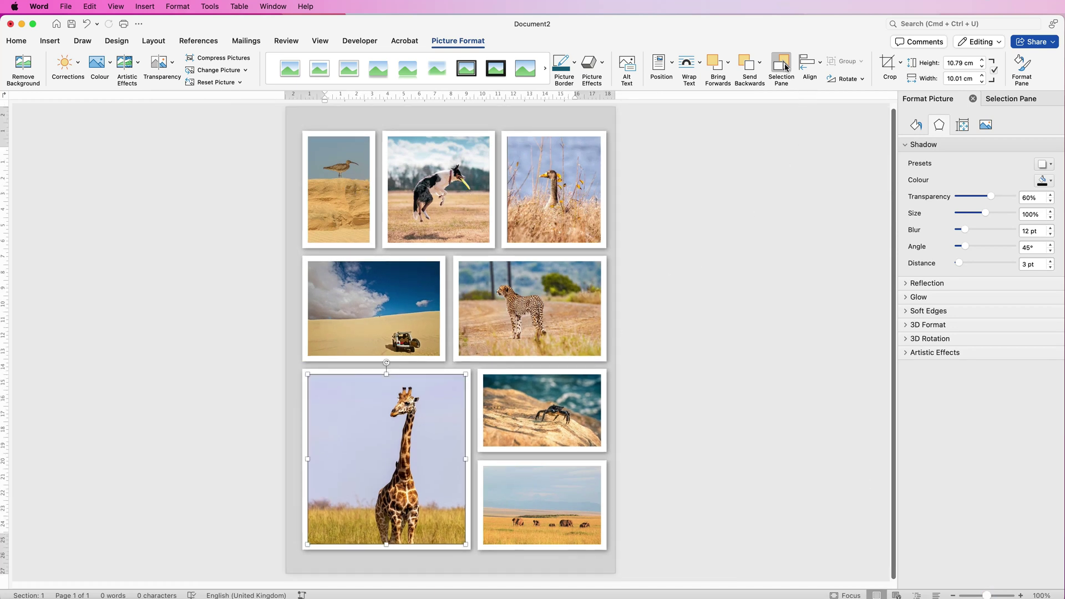
{"action": "left_click", "coordinate": [782, 64]}
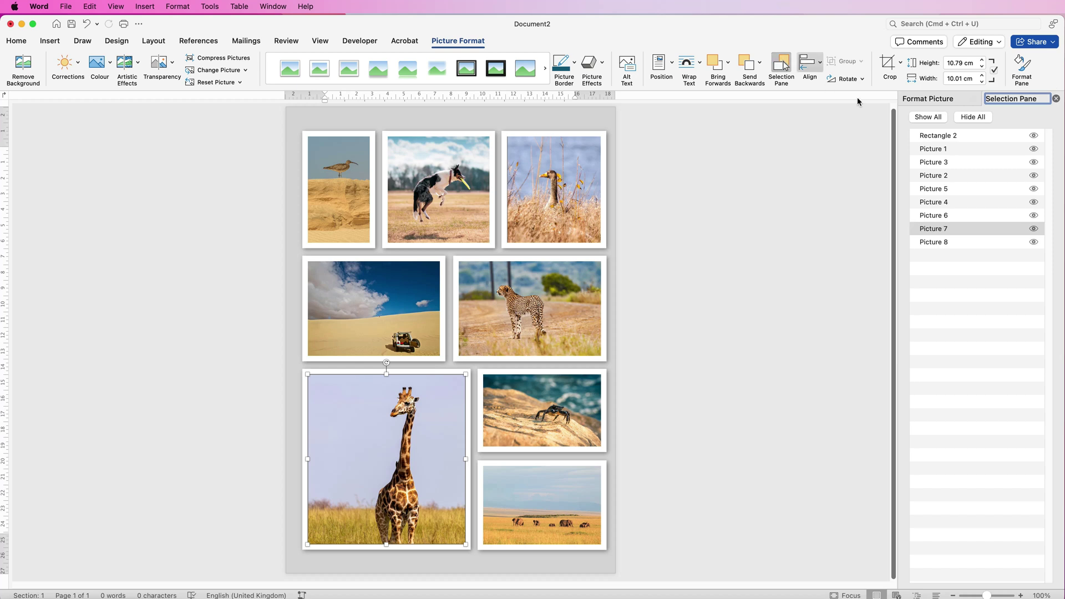
{"action": "left_click", "coordinate": [957, 150]}
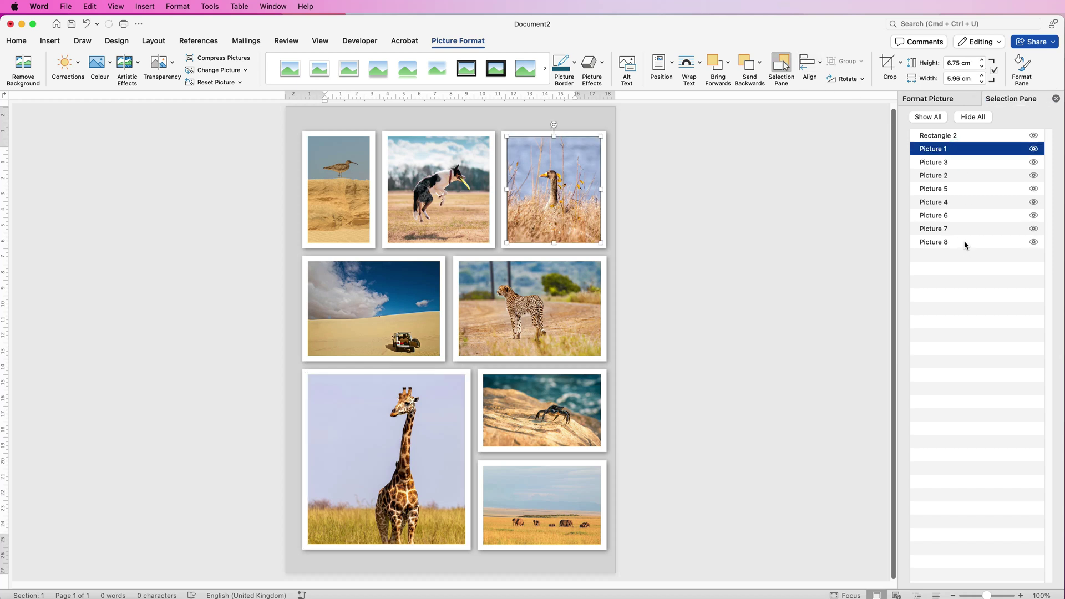
{"action": "left_click", "coordinate": [964, 246], "text": "shift"}
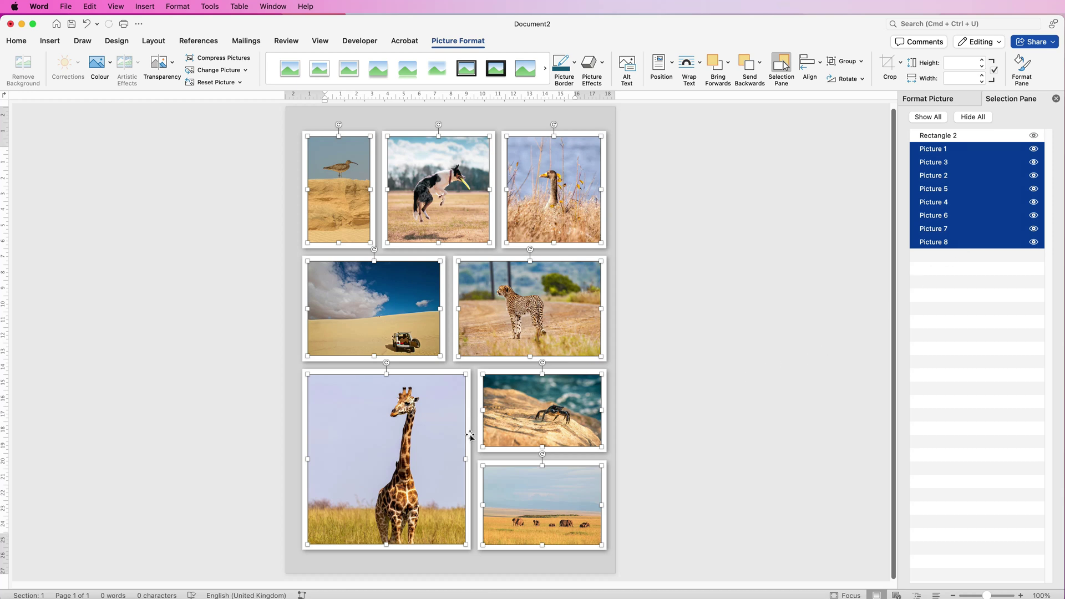
{"action": "left_click", "coordinate": [862, 62]}
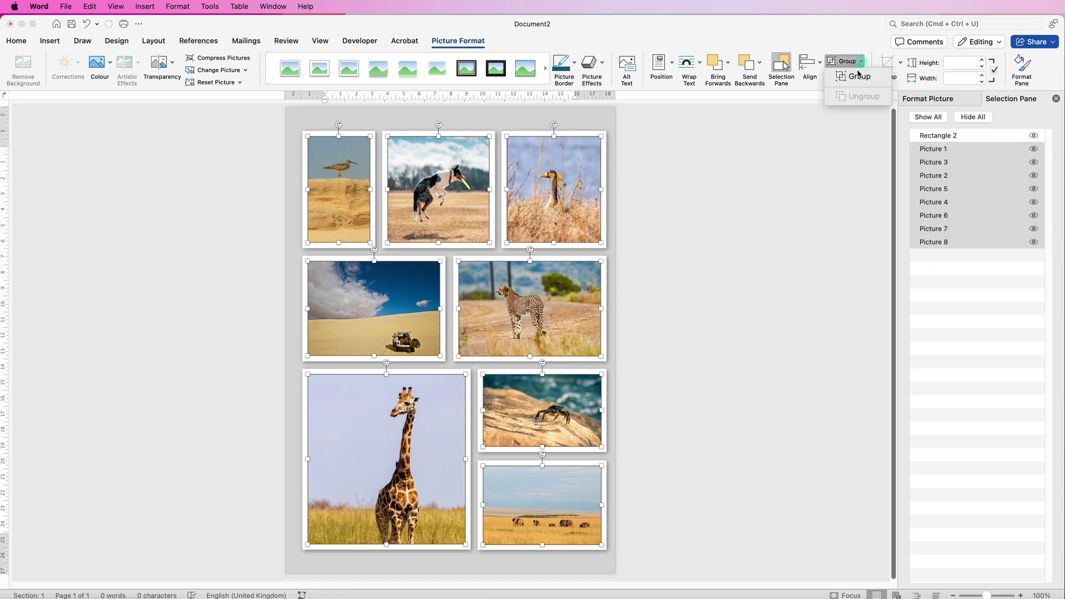
{"action": "left_click", "coordinate": [855, 80]}
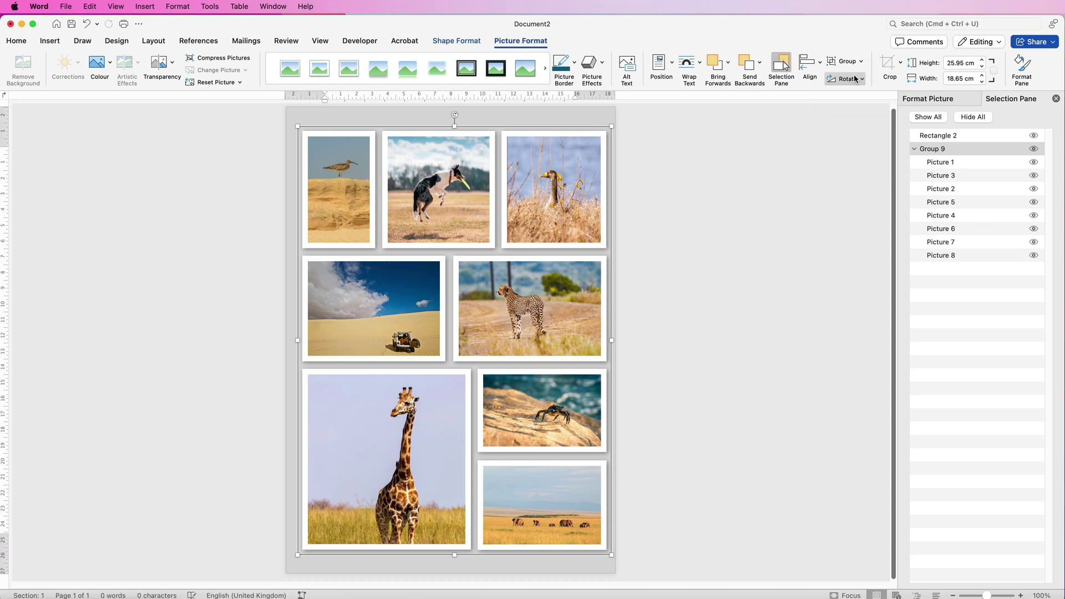
- Centre the grouped pictures horizontally and vertically relative to the margins, and deselect the group
{"action": "left_click", "coordinate": [820, 66]}
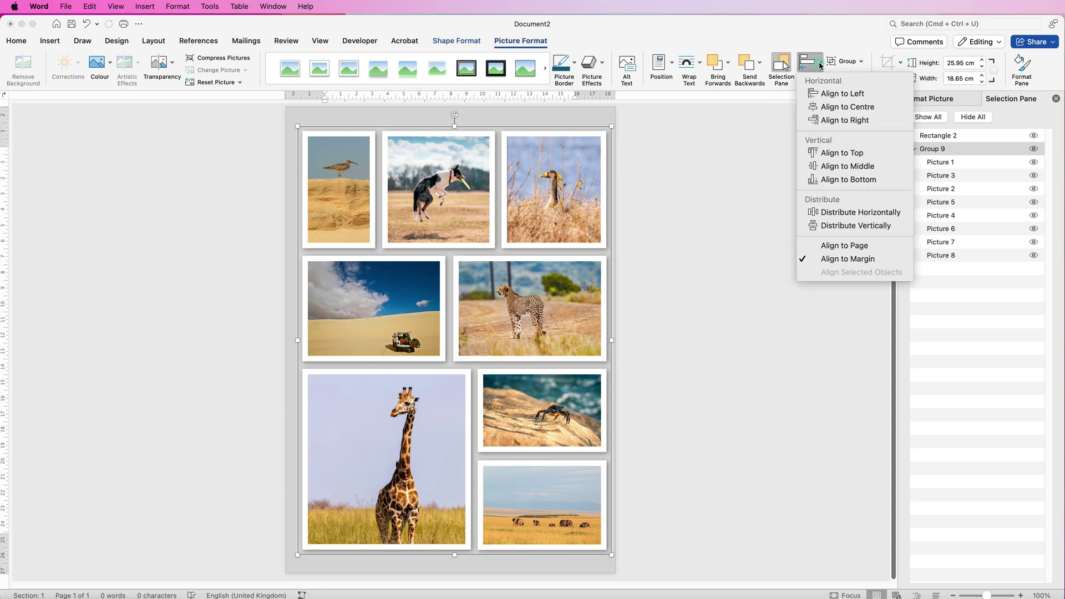
{"action": "left_click", "coordinate": [826, 108]}
{"action": "left_click", "coordinate": [820, 66]}
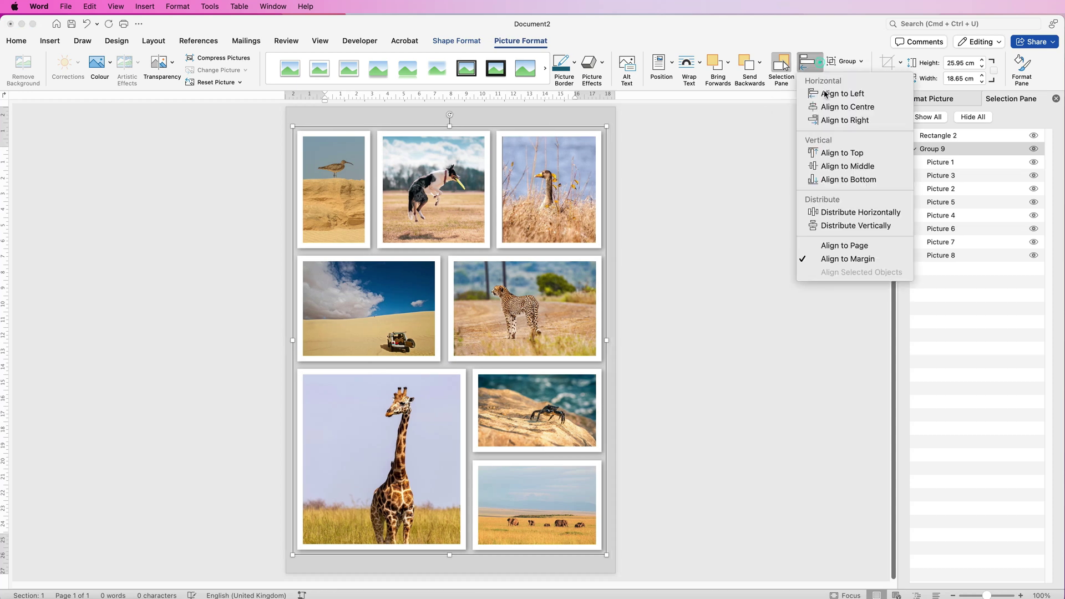
{"action": "left_click", "coordinate": [825, 166]}
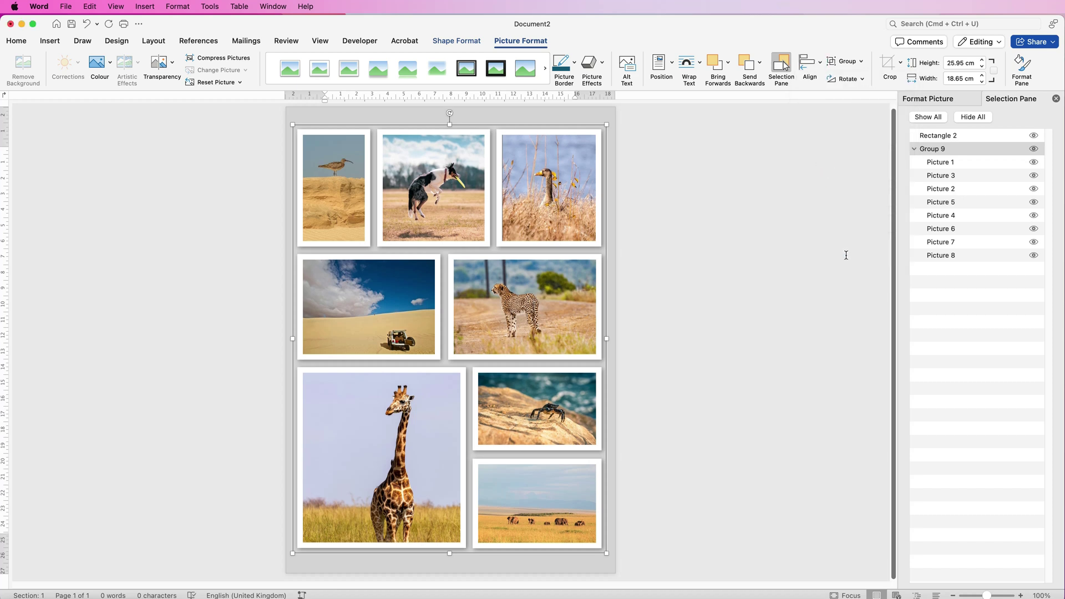
{"action": "left_click", "coordinate": [846, 255]}
- Draw a rectangle covering the whole page, about 30.18 cm high and 20.98 cm wide
{"action": "scroll", "coordinate": [847, 255], "scroll_direction": "down", "scroll_amount": 2}
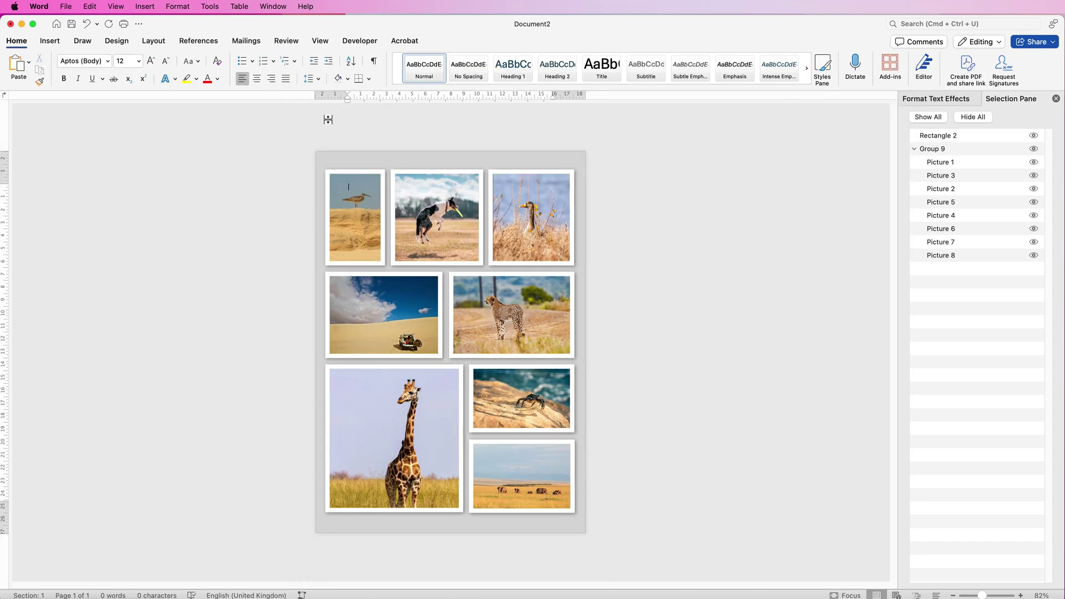
{"action": "left_click", "coordinate": [50, 42]}
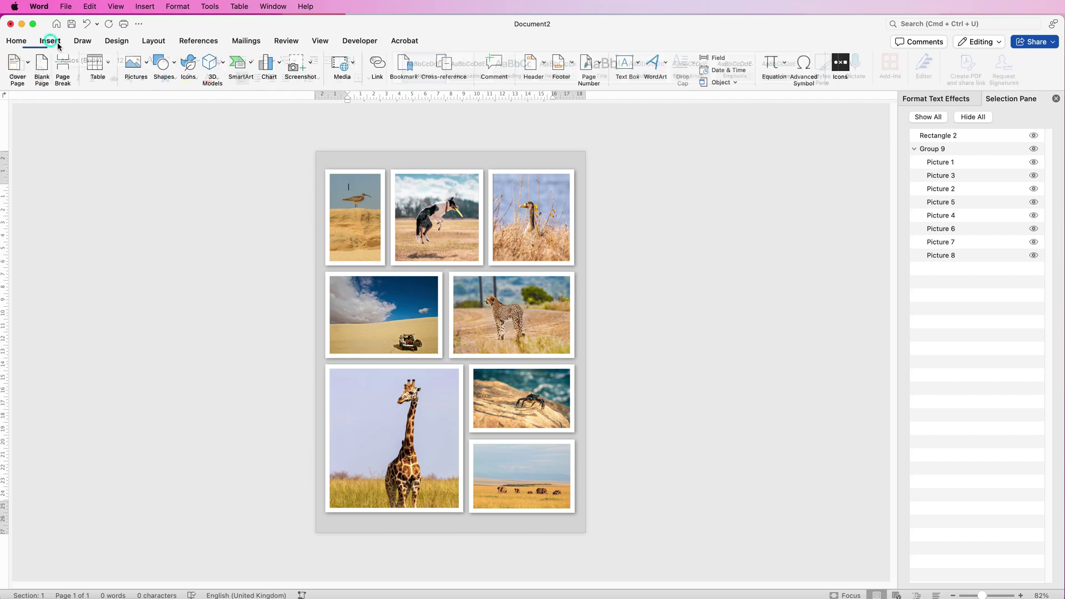
{"action": "left_click", "coordinate": [177, 66]}
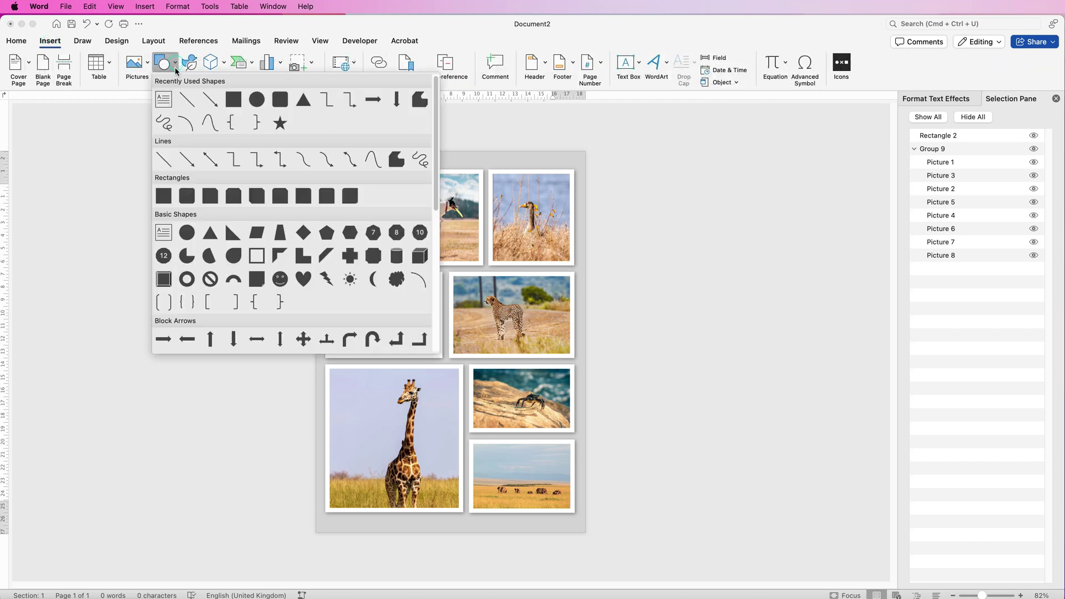
{"action": "left_click", "coordinate": [164, 199]}
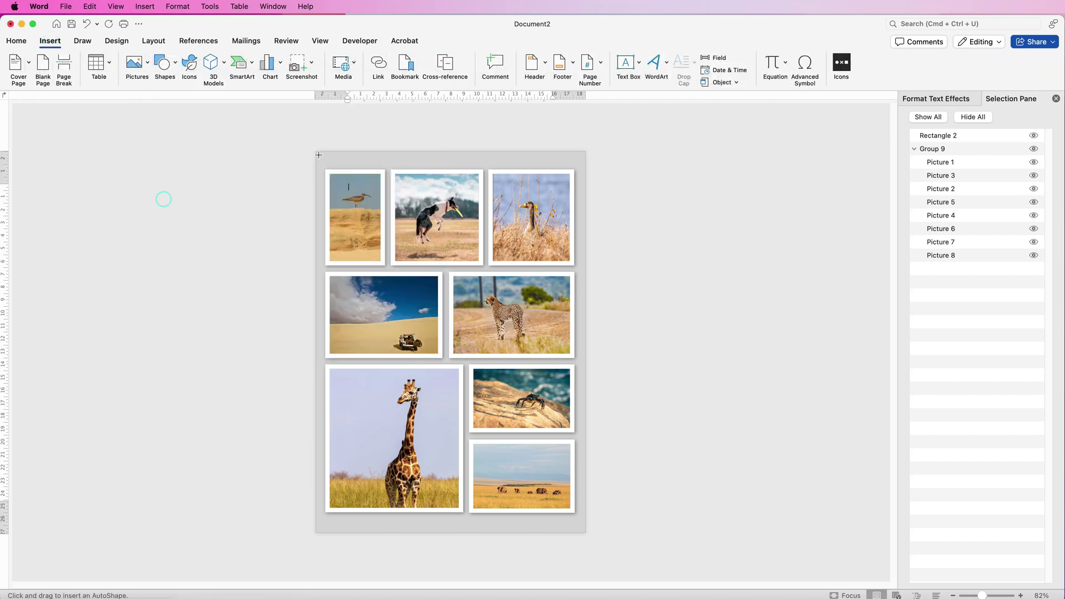
{"action": "left_click_drag", "start_coordinate": [317, 151], "coordinate": [587, 535]}
{"action": "left_click_drag", "start_coordinate": [588, 538], "coordinate": [601, 542]}
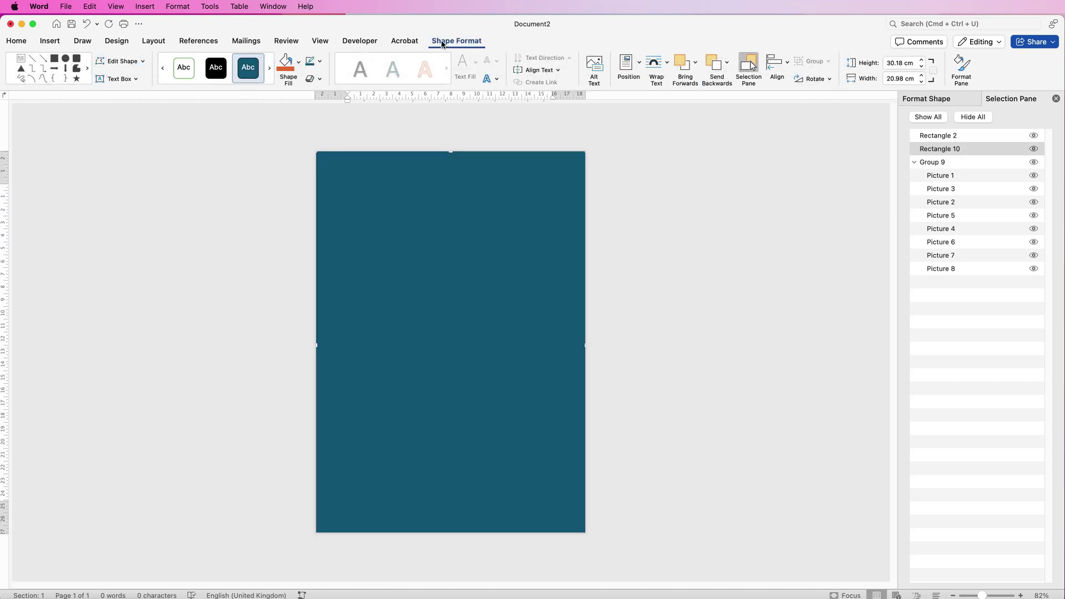
- Open the fill settings of the new full-page rectangle
{"action": "left_click", "coordinate": [941, 101]}
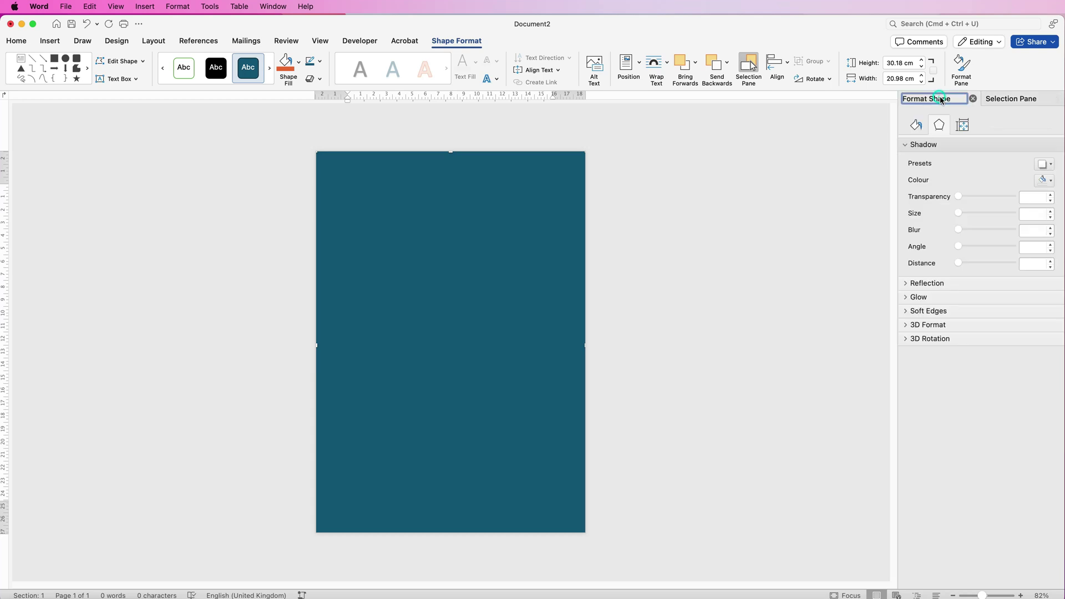
{"action": "left_click", "coordinate": [916, 126]}
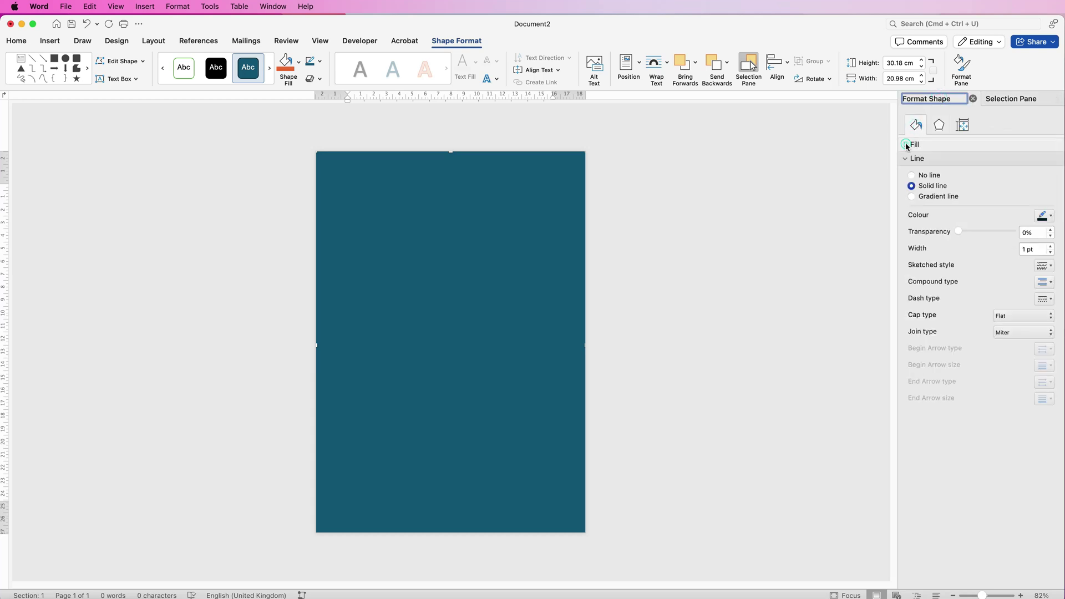
{"action": "left_click", "coordinate": [907, 145]}
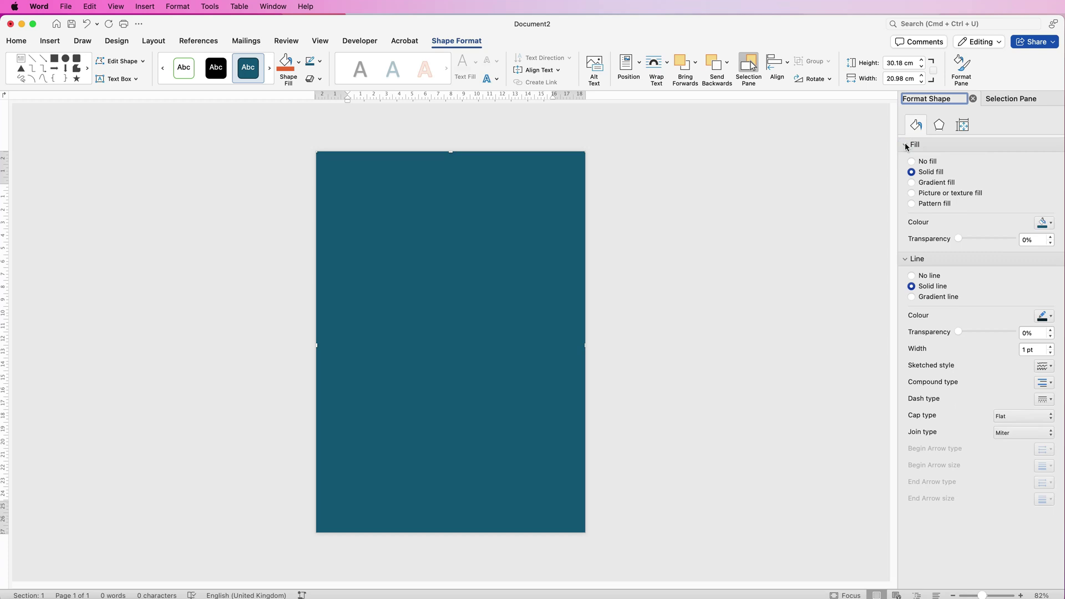
- Try a medium grey and a near-black solid fill on the full-page rectangle
{"action": "left_click", "coordinate": [1053, 227]}
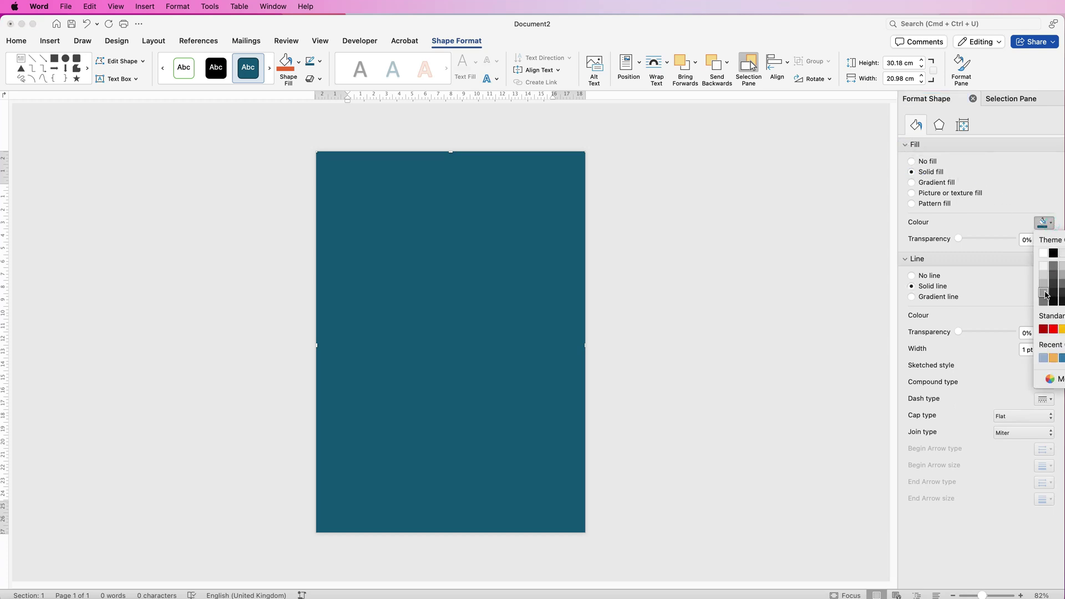
{"action": "left_click", "coordinate": [1045, 293]}
{"action": "left_click", "coordinate": [1050, 222]}
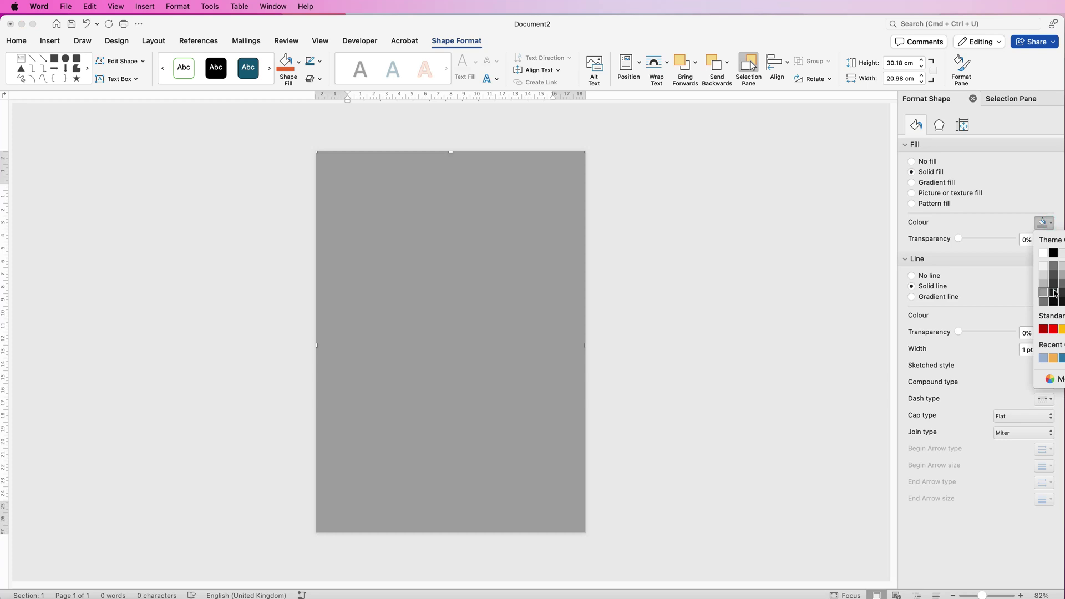
{"action": "left_click", "coordinate": [1054, 290]}
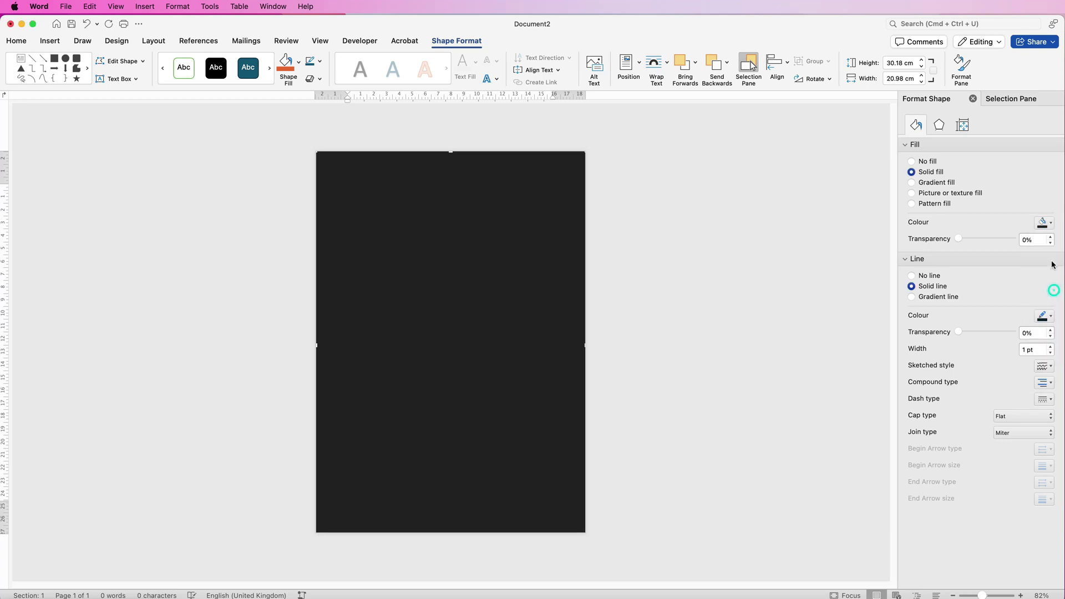
- Give the full-page rectangle a radial gradient fill that spreads from the centre
{"action": "left_click", "coordinate": [912, 183]}
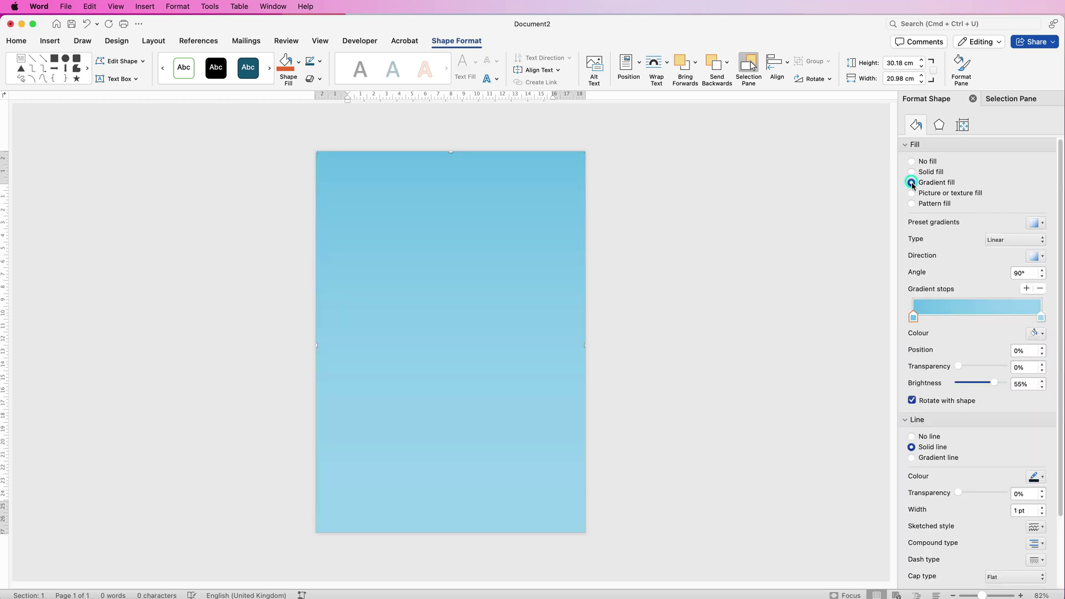
{"action": "left_click", "coordinate": [1008, 241]}
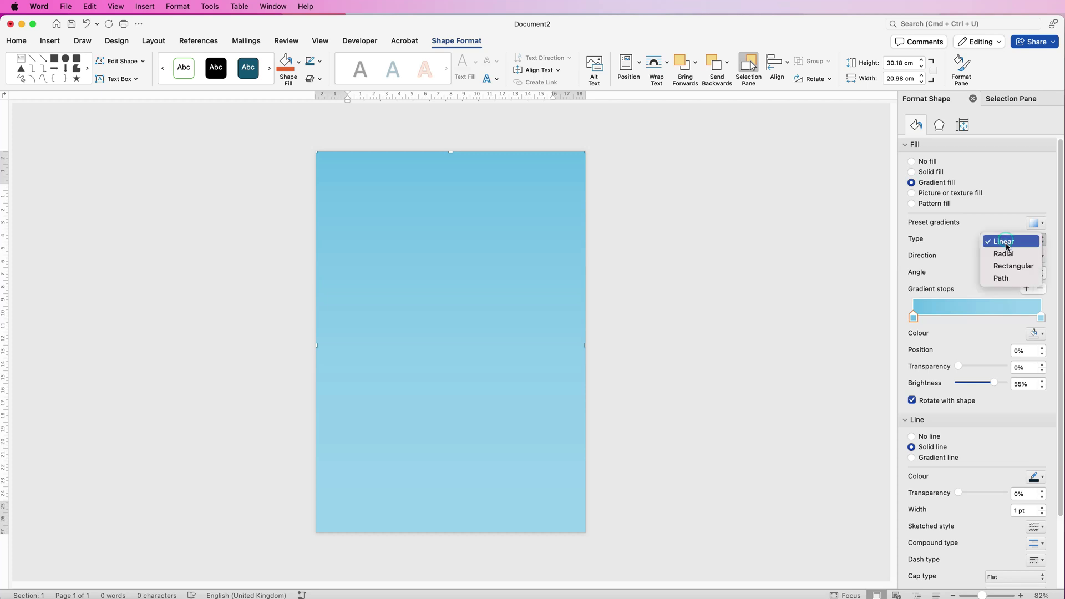
{"action": "left_click", "coordinate": [1003, 255]}
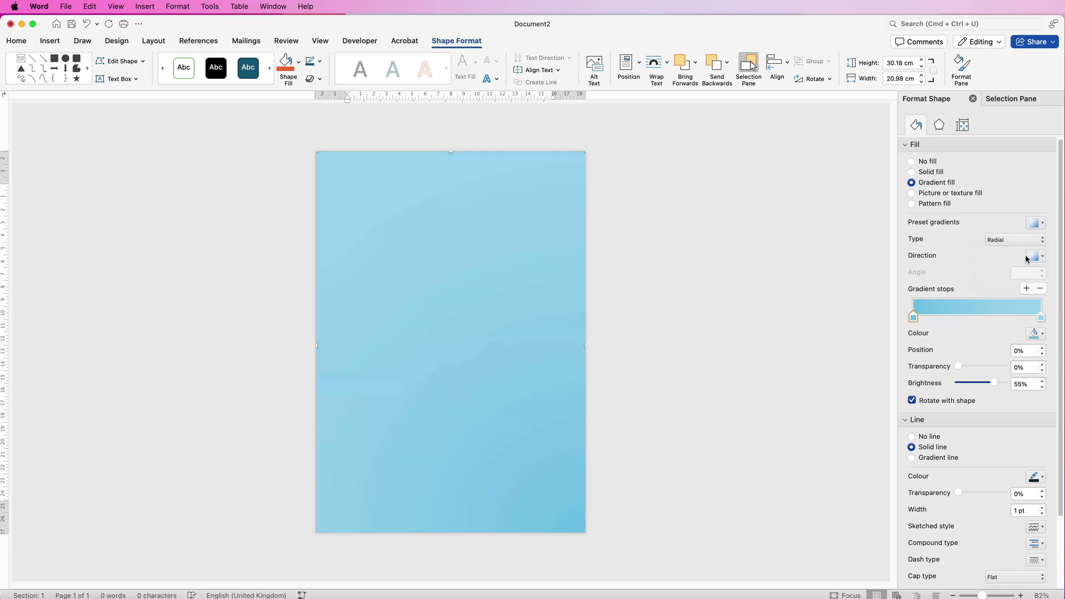
{"action": "left_click", "coordinate": [1043, 258]}
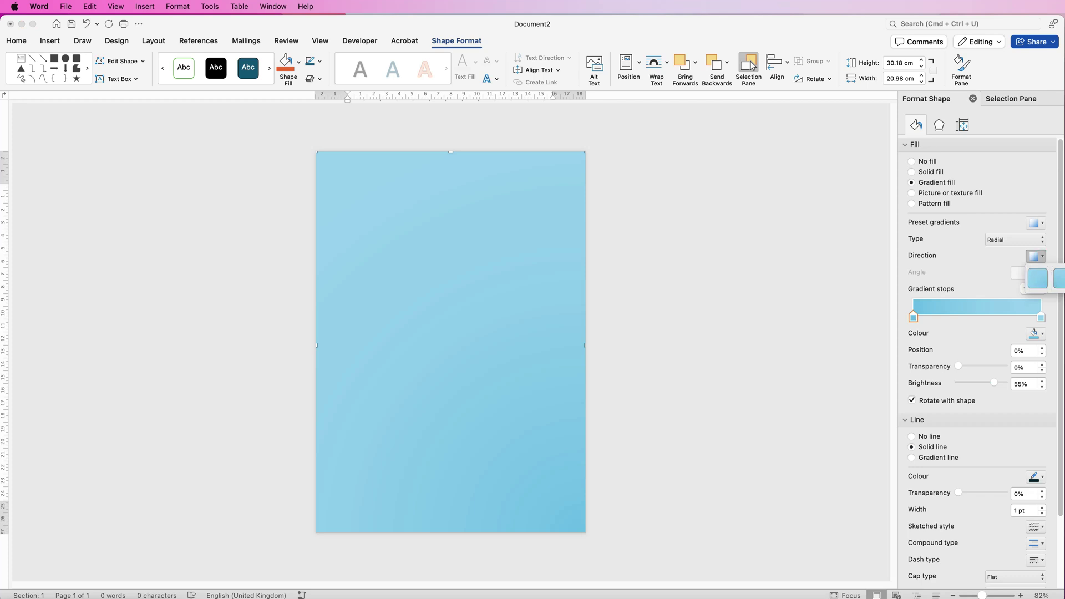
{"action": "left_click", "coordinate": [1058, 278]}
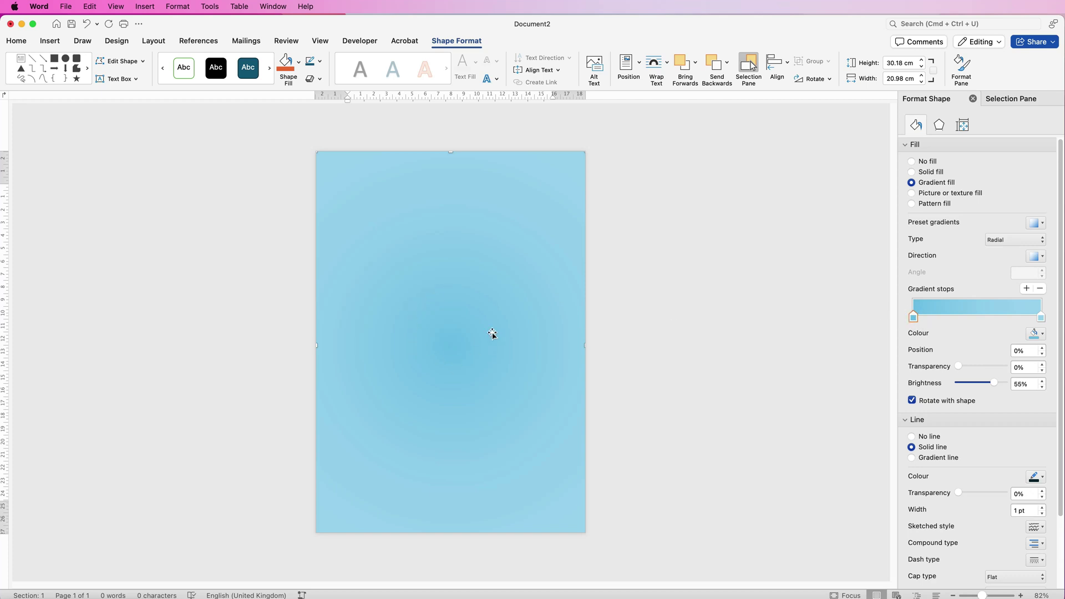
- Colour the gradient's first stop white and its last stop medium blue, and send the rectangle behind the grouped pictures
{"action": "left_click", "coordinate": [1044, 335]}
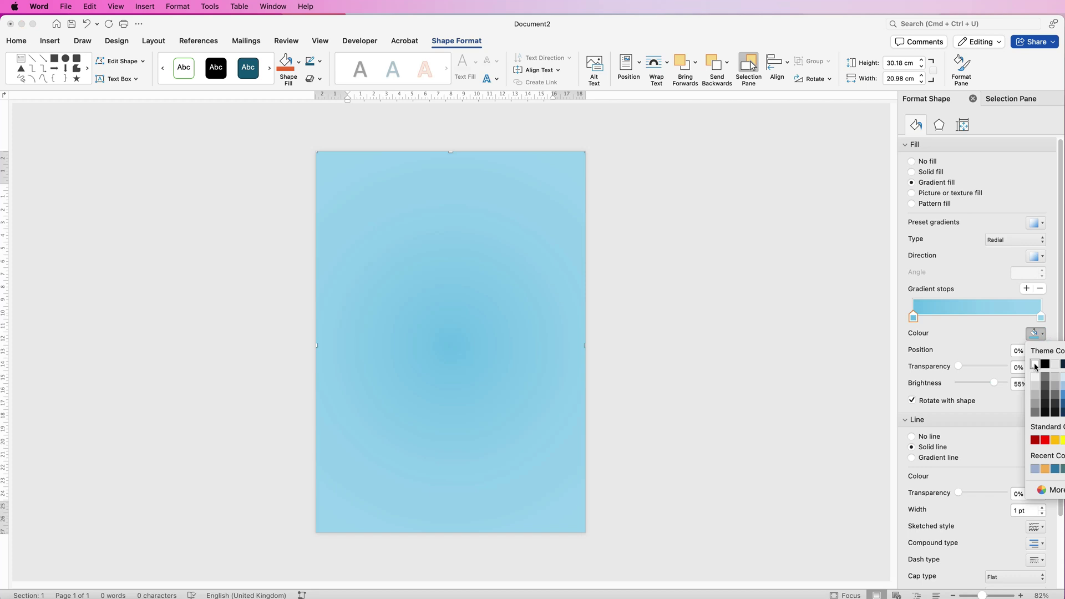
{"action": "left_click", "coordinate": [1035, 365]}
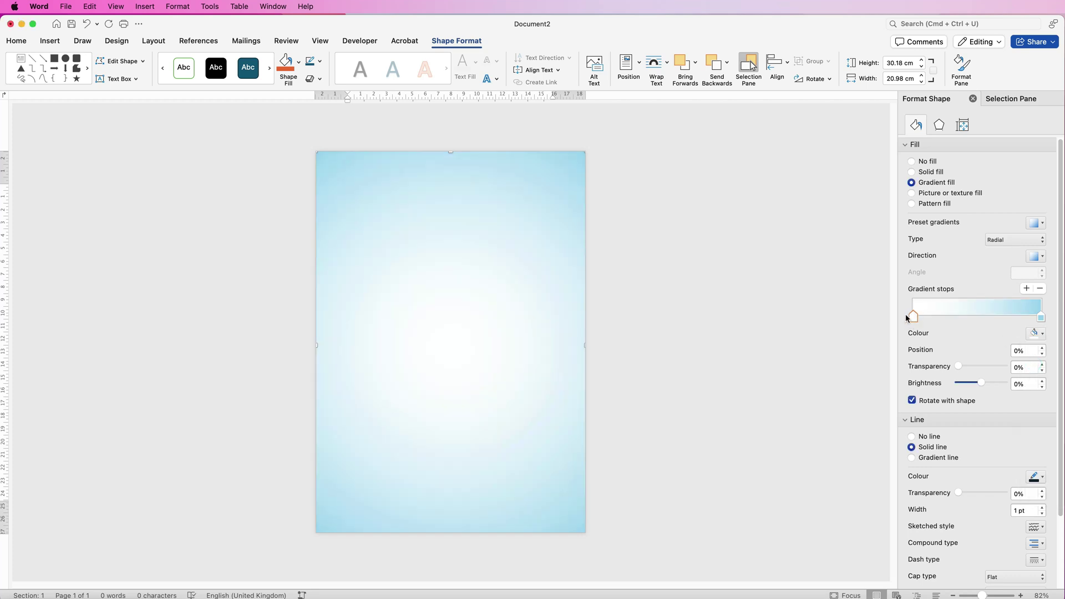
{"action": "left_click", "coordinate": [1041, 318]}
{"action": "left_click", "coordinate": [1043, 334]}
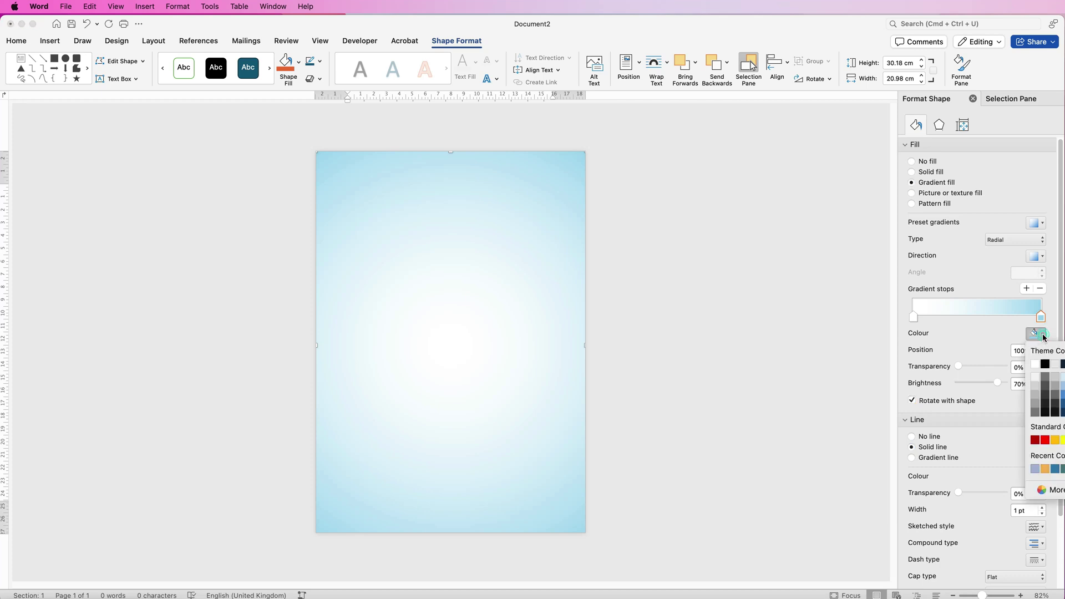
{"action": "left_click", "coordinate": [1062, 398]}
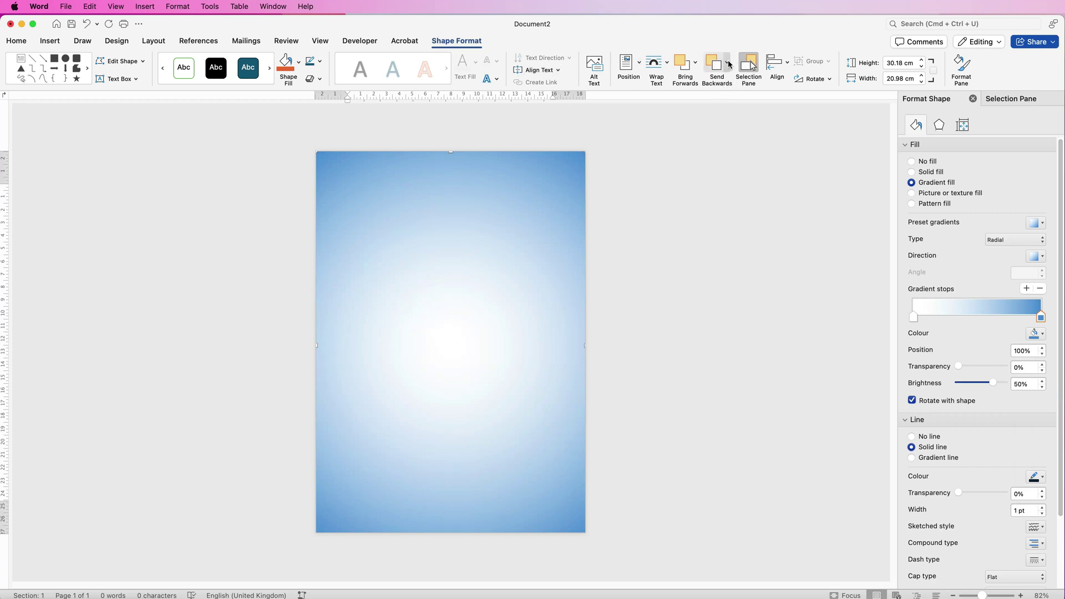
{"action": "left_click", "coordinate": [731, 65]}
{"action": "left_click", "coordinate": [735, 93]}
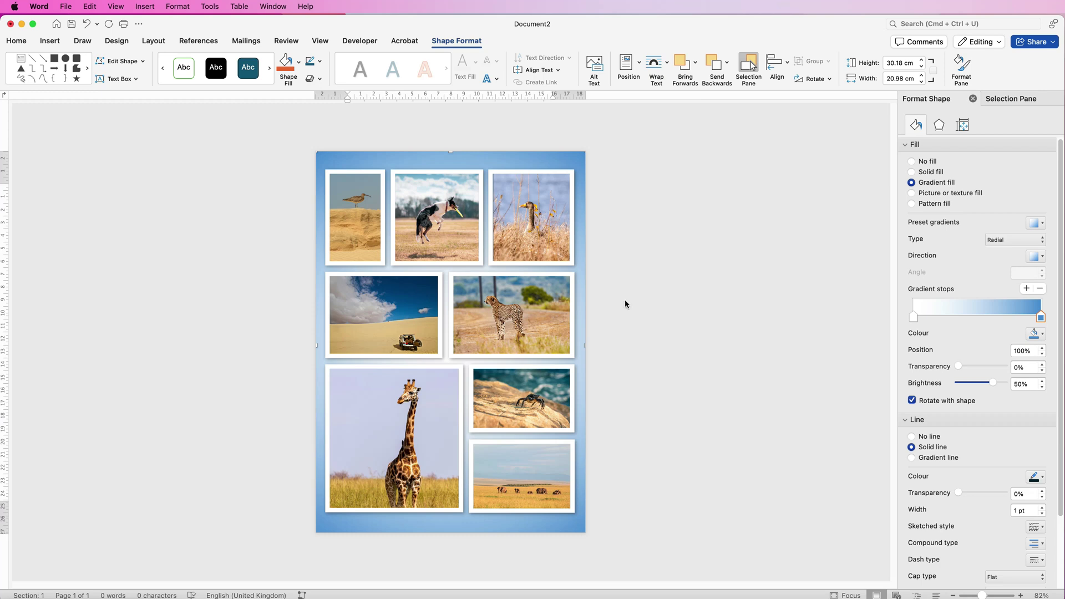
- Recolour the gradient's last stop with the tan sampled from the sandy ground in the cheetah picture
{"action": "left_click", "coordinate": [1043, 335]}
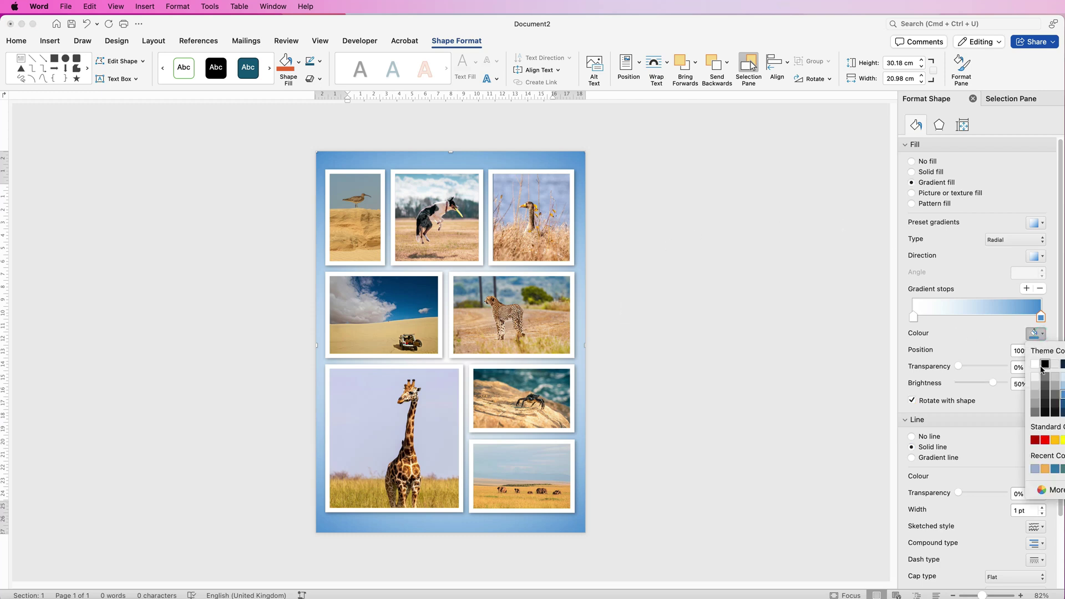
{"action": "left_click", "coordinate": [1048, 490]}
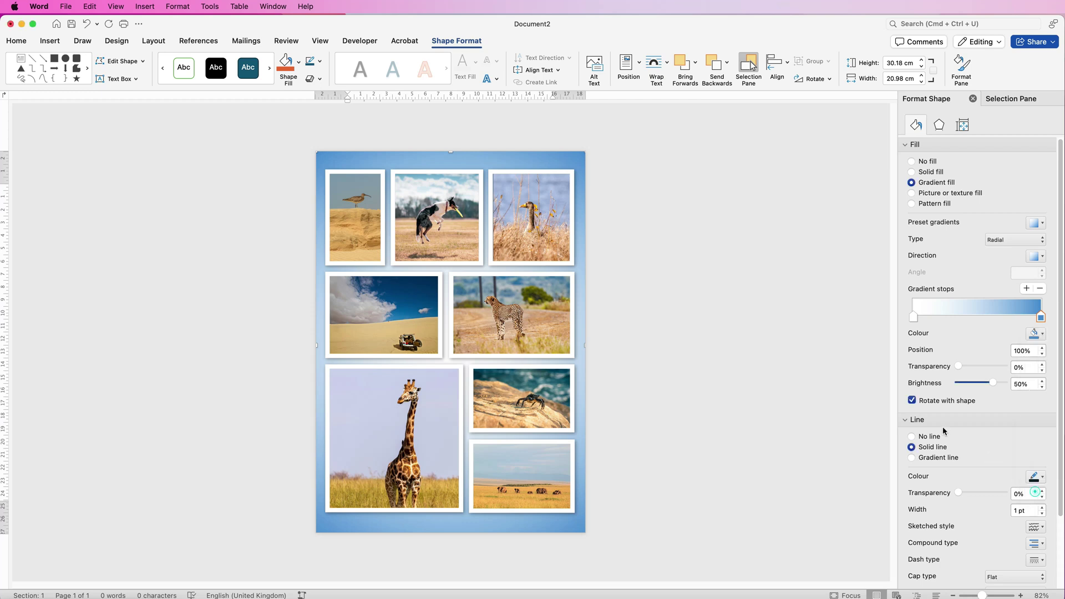
{"action": "mouse_move", "coordinate": [694, 235]}
{"action": "left_mouse_down"}
{"action": "mouse_move", "coordinate": [685, 232]}
{"action": "mouse_move", "coordinate": [696, 228]}
{"action": "left_mouse_up"}
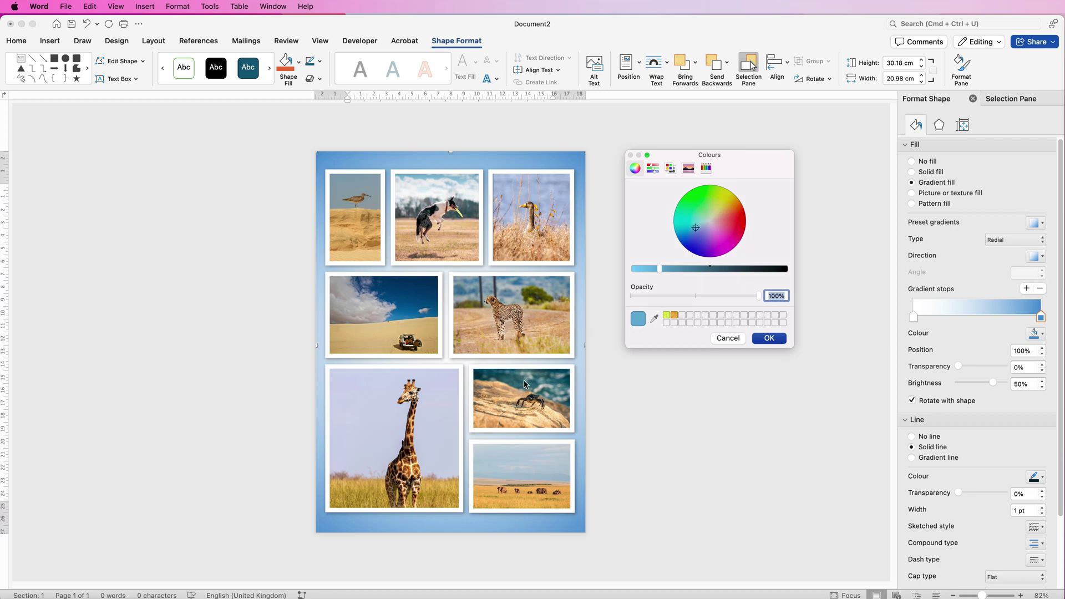
{"action": "left_click", "coordinate": [655, 320]}
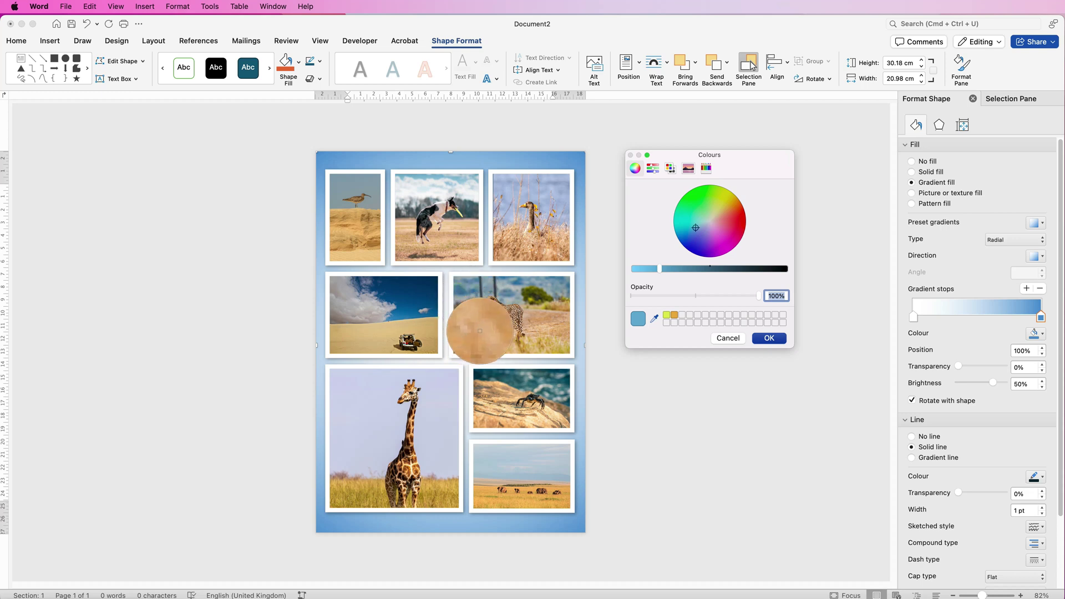
{"action": "left_click", "coordinate": [483, 331]}
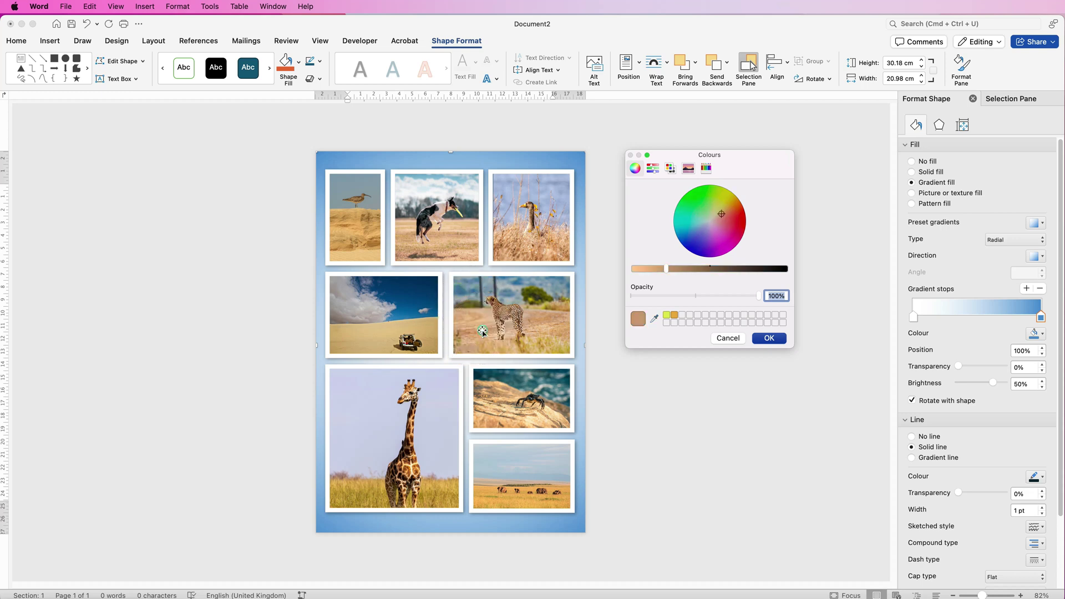
{"action": "left_click", "coordinate": [770, 338]}
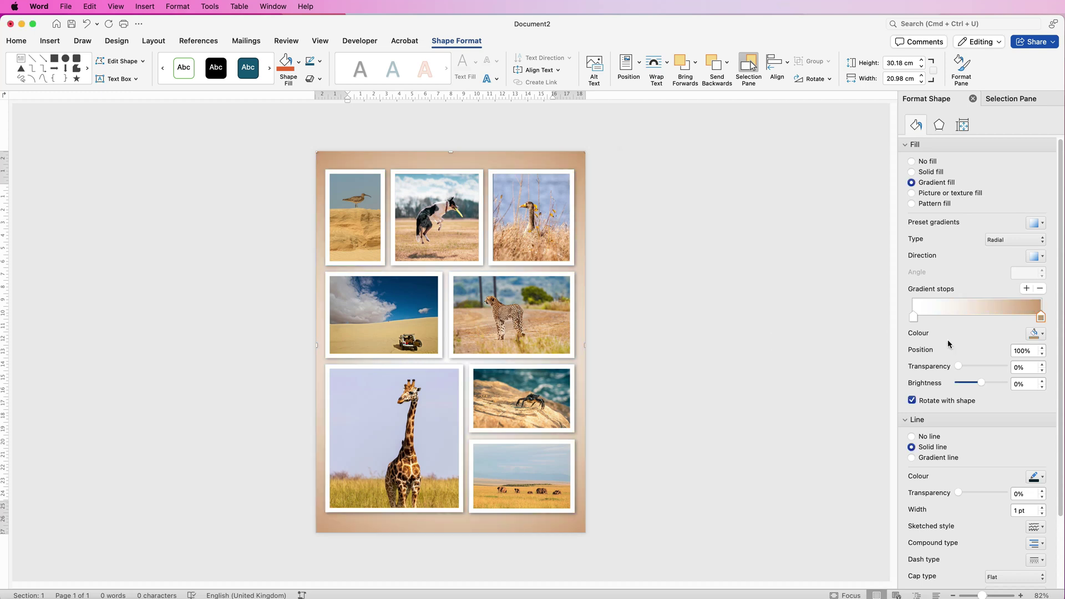
- Change the gradient's last stop to the recently used orange and darken its brightness to -10%
{"action": "left_click", "coordinate": [1036, 333]}
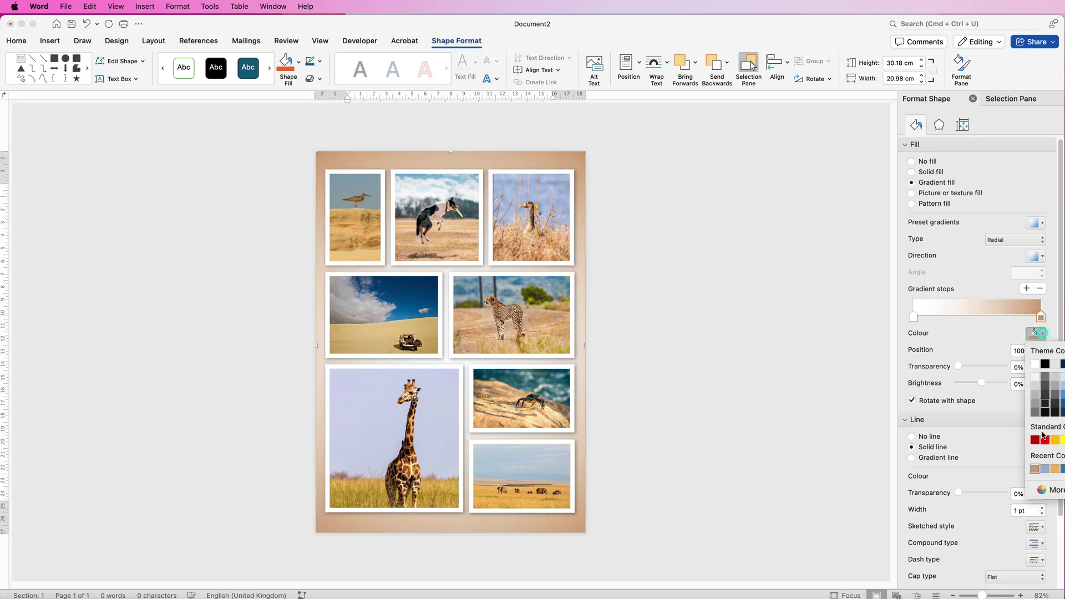
{"action": "left_click", "coordinate": [1056, 470]}
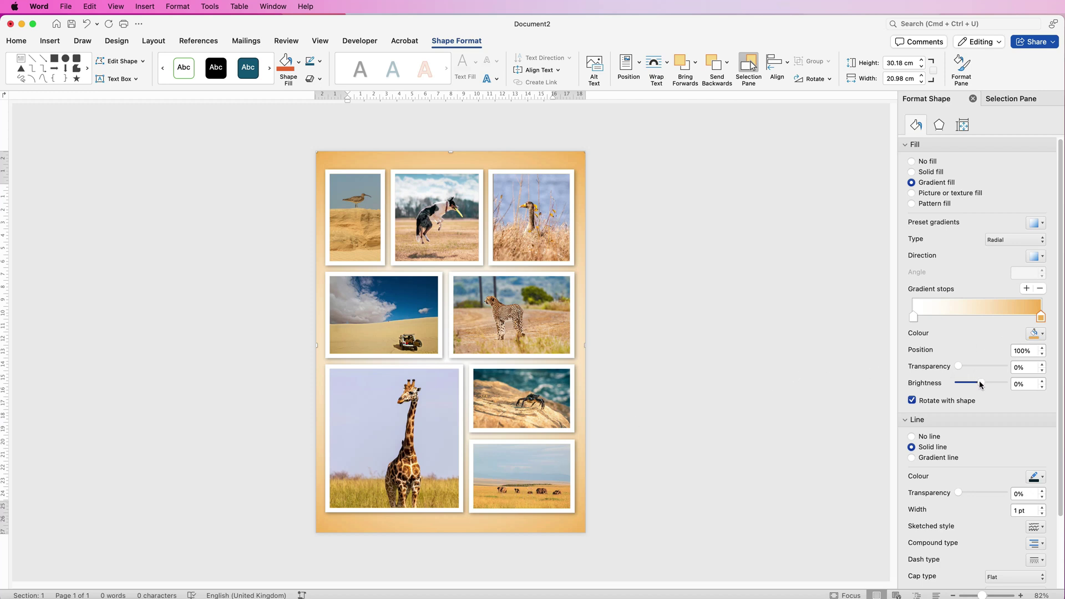
{"action": "mouse_move", "coordinate": [981, 384]}
{"action": "left_mouse_down"}
{"action": "mouse_move", "coordinate": [970, 383]}
{"action": "mouse_move", "coordinate": [980, 383]}
{"action": "left_mouse_up"}
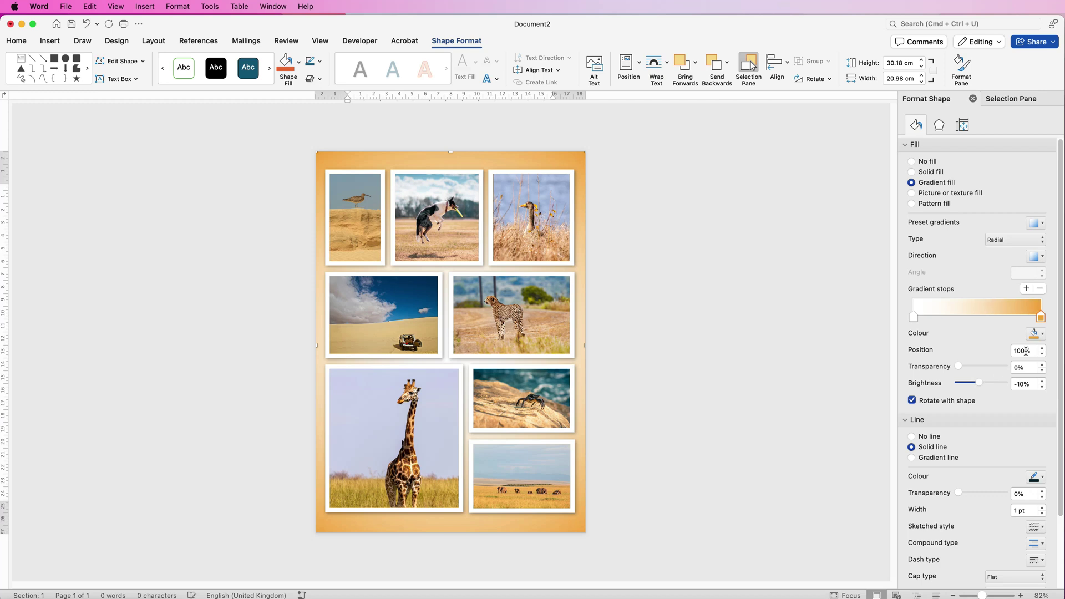
- Change the gradient's last stop to the recently used greyish blue and set its brightness to 1%
{"action": "left_click", "coordinate": [1035, 333]}
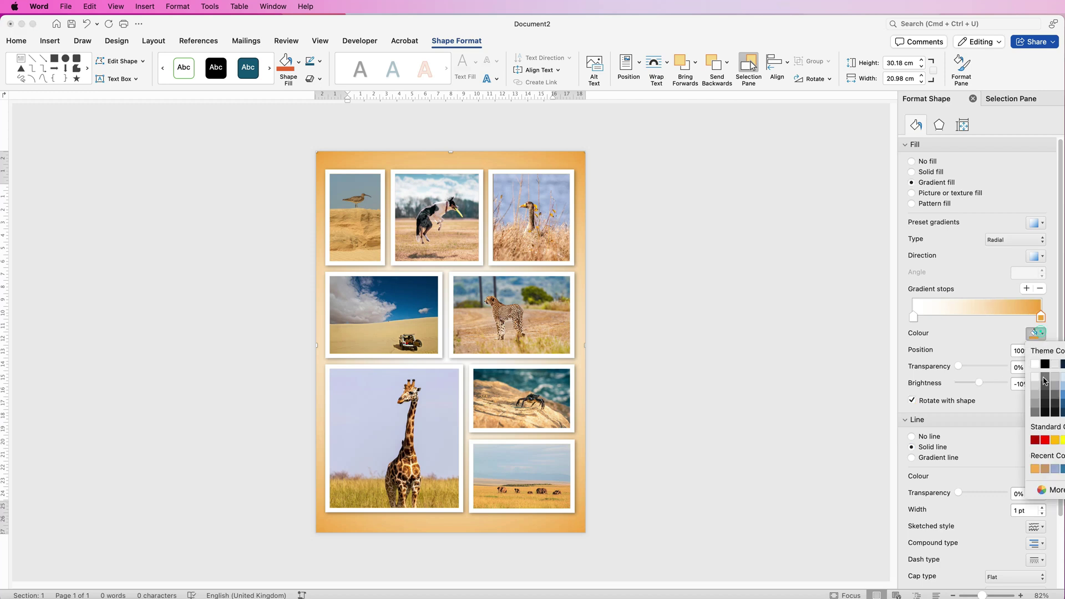
{"action": "left_click", "coordinate": [1055, 470]}
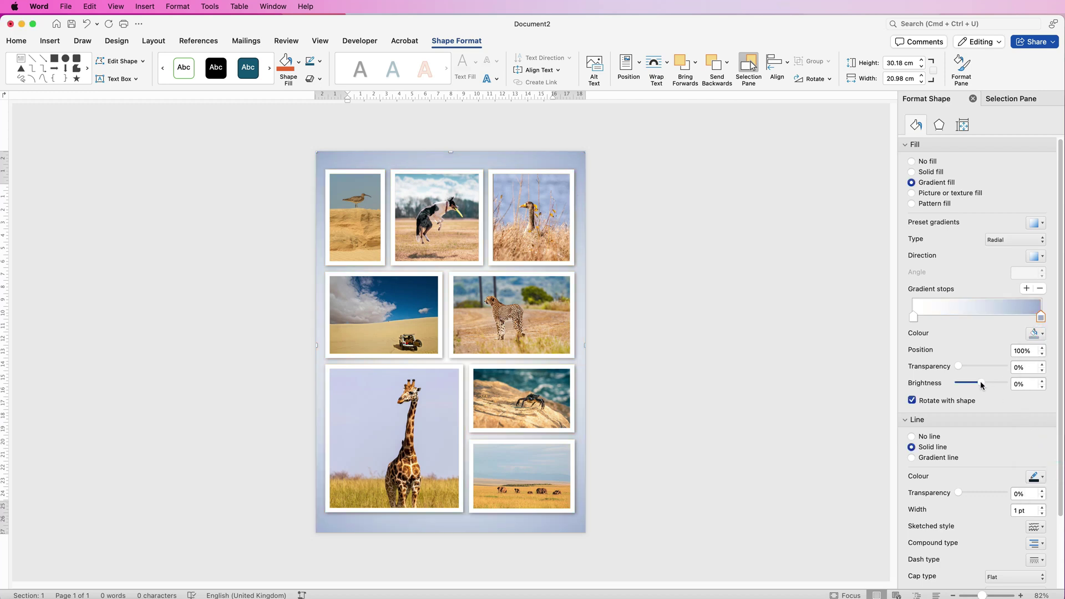
{"action": "left_click_drag", "start_coordinate": [980, 381], "coordinate": [982, 383]}
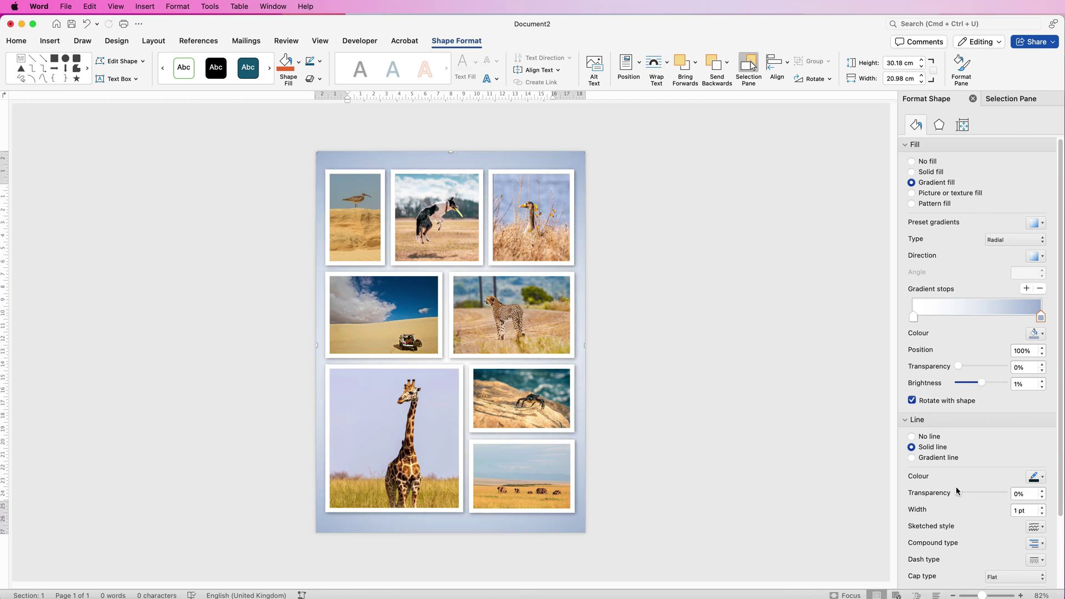